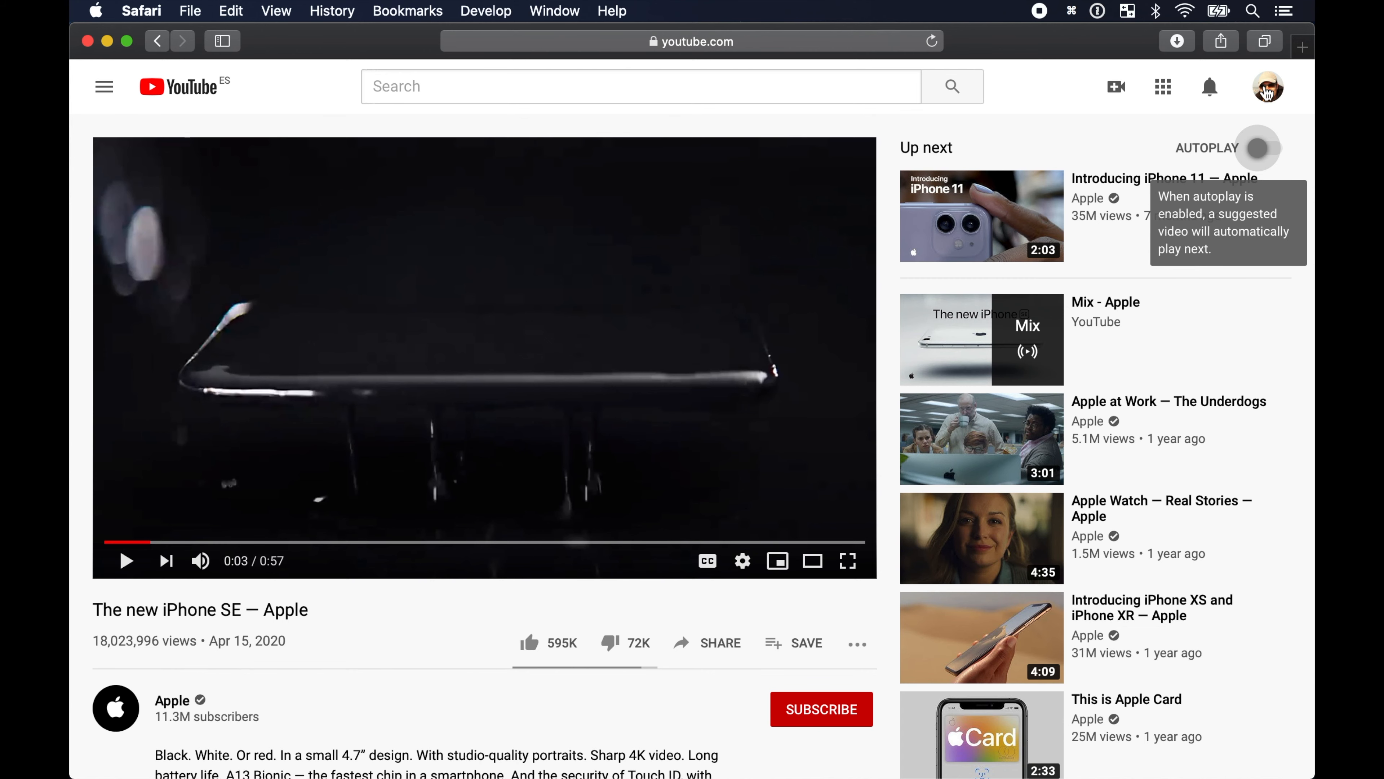
Capture a screenshot of the Apple channel bar below the video, from the channel logo through the Subscribe button.
mouse_move(915, 185)
scroll(894, 203, down, 5)
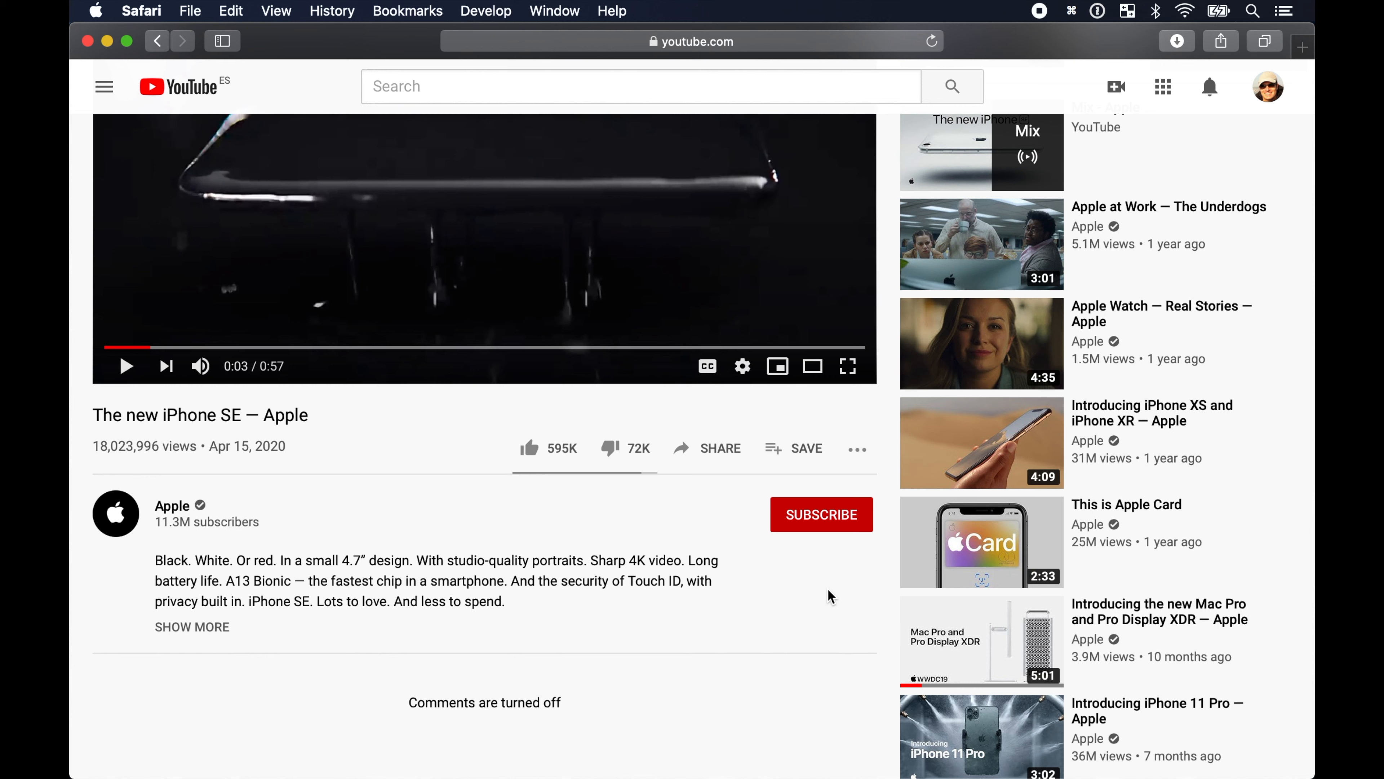
key(shift+super+4)
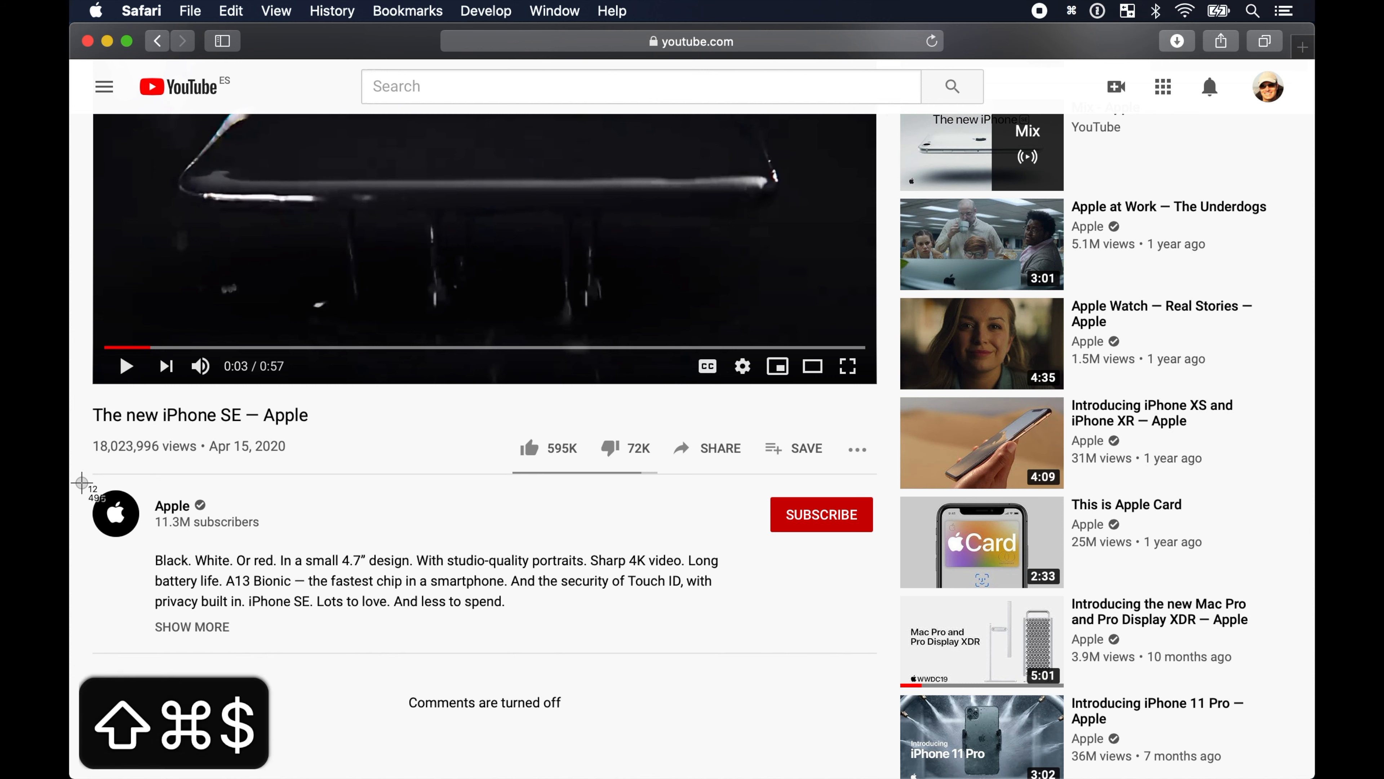
drag(82, 483, 890, 544)
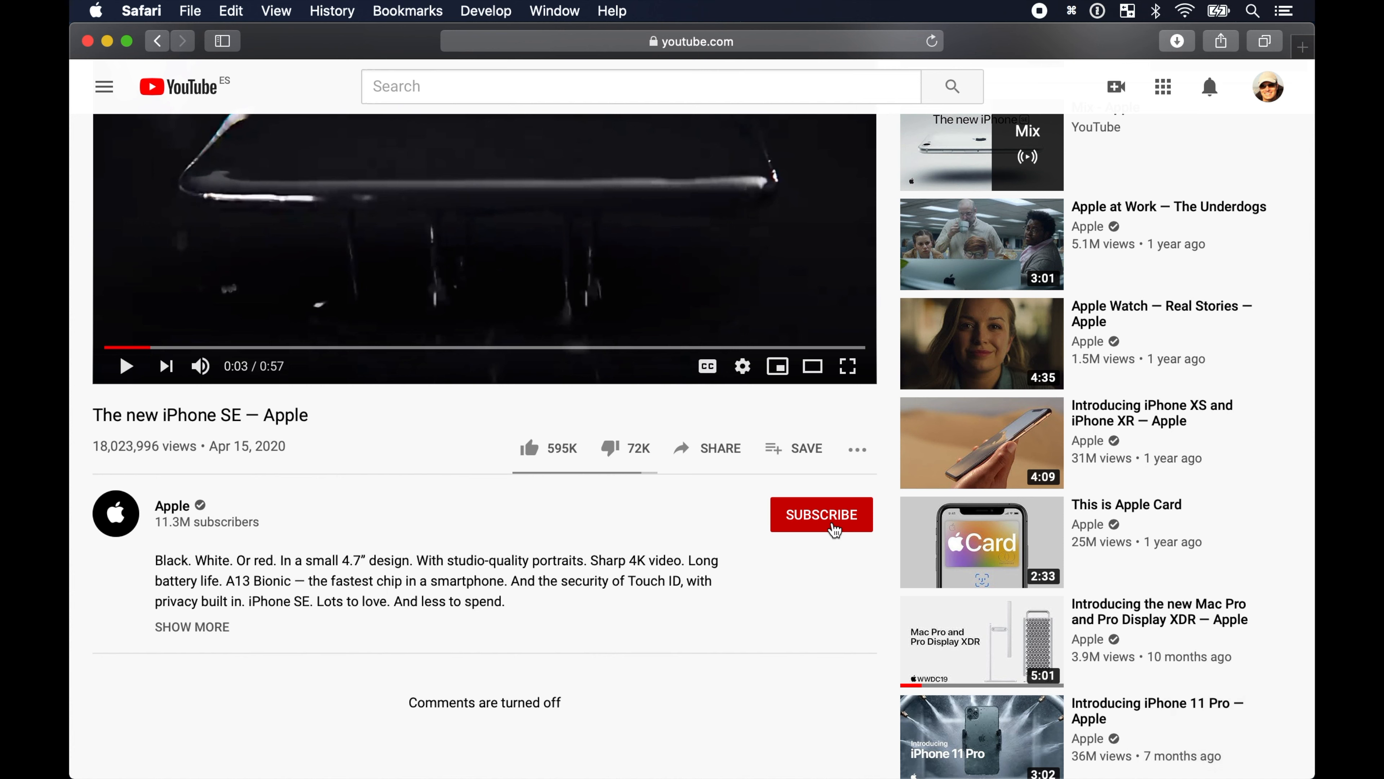
Subscribe to the Apple channel and capture a same-sized screenshot of its channel bar in the subscribed state.
click(833, 530)
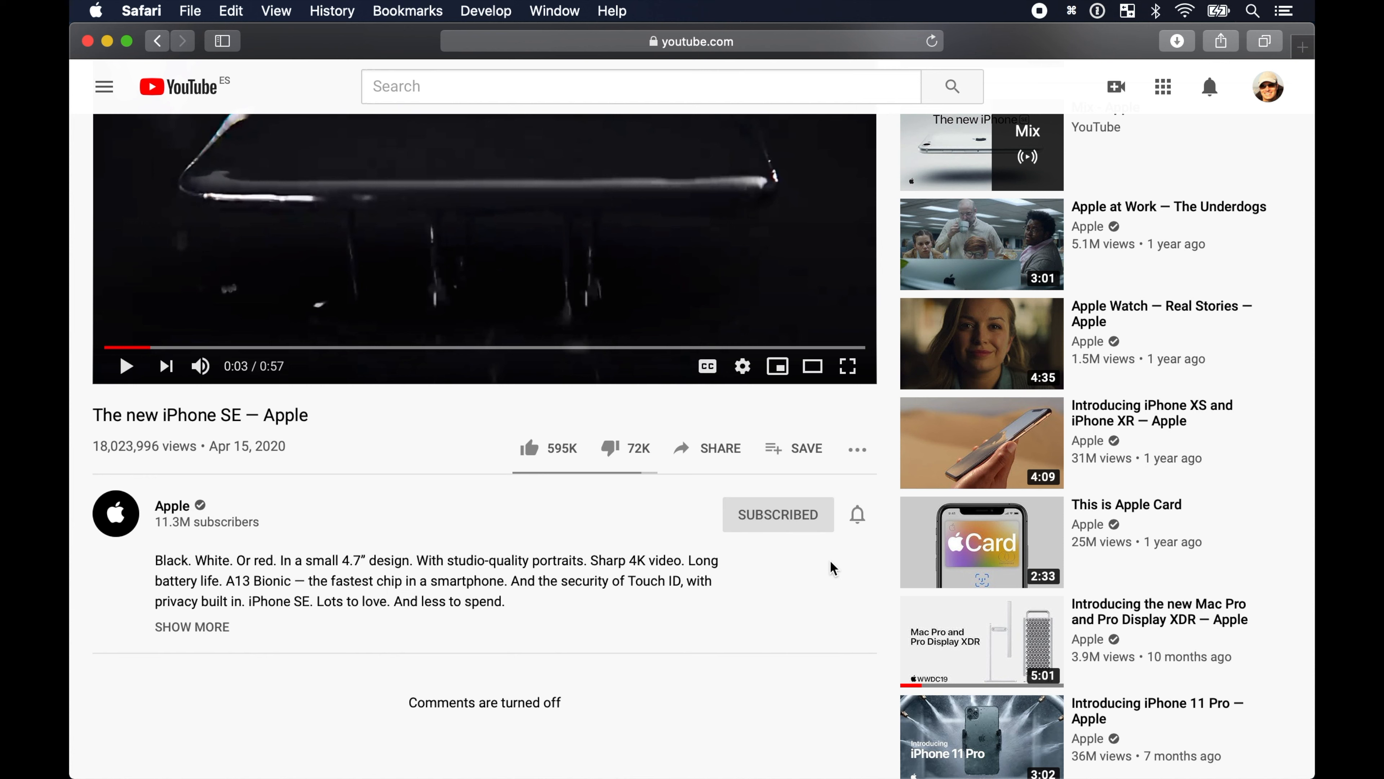
key(shift+super+4)
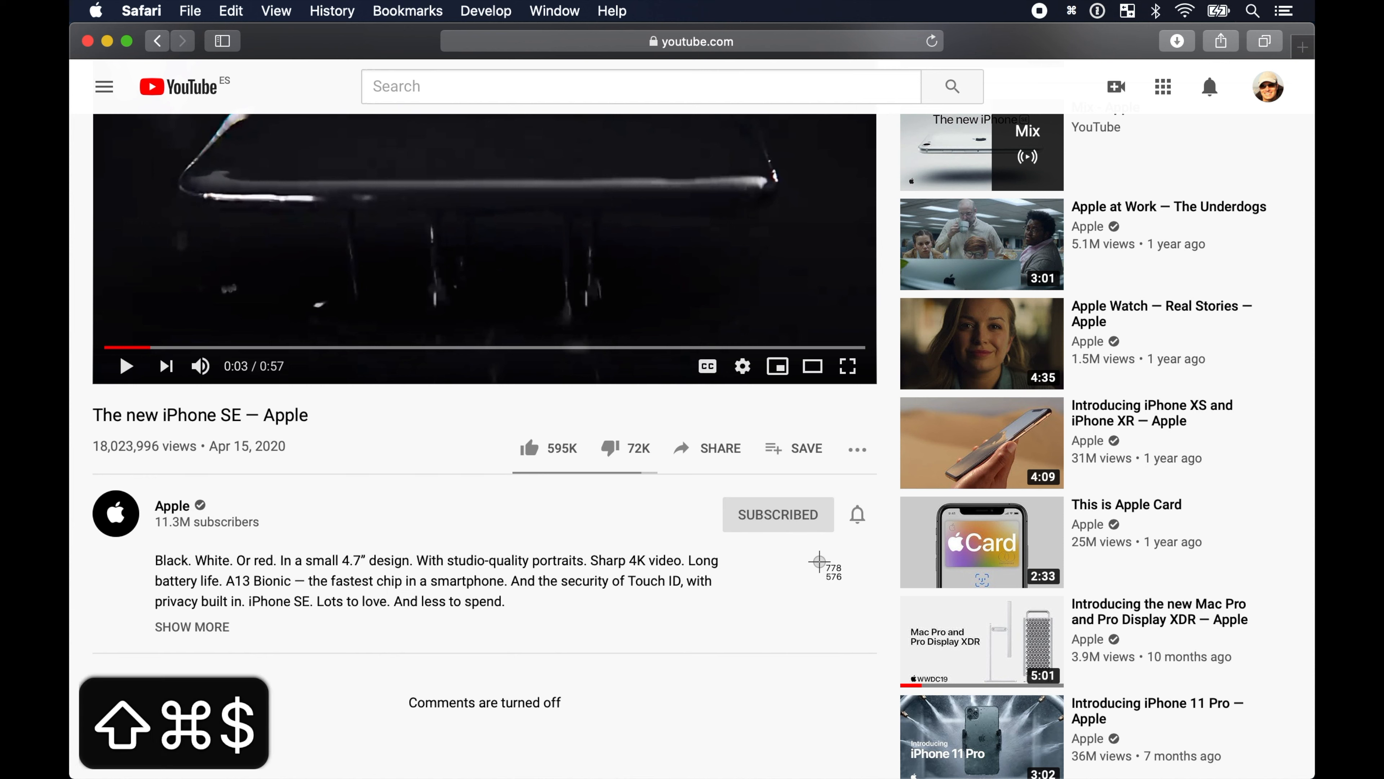
drag(80, 482, 885, 545)
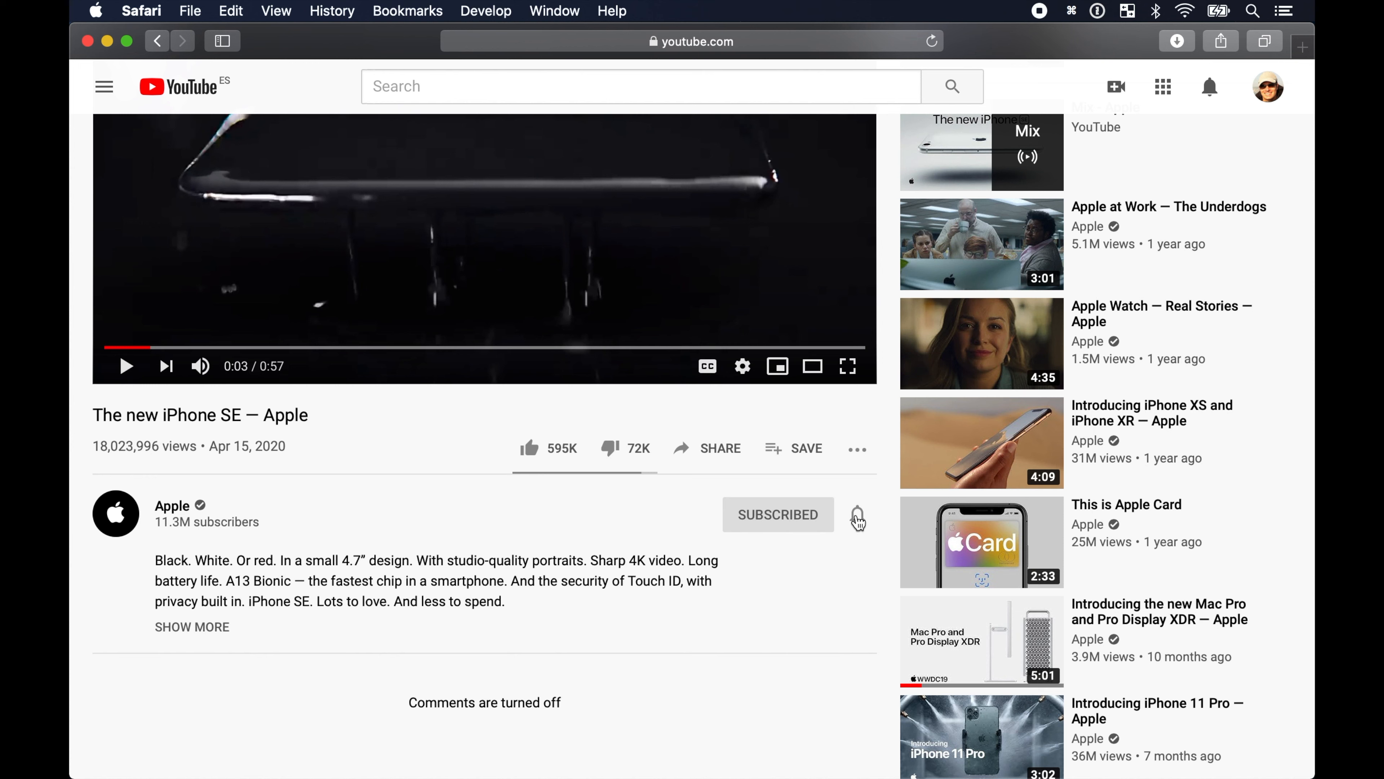
Set the Apple channel's notifications to All and capture another screenshot of the same channel bar area.
click(858, 520)
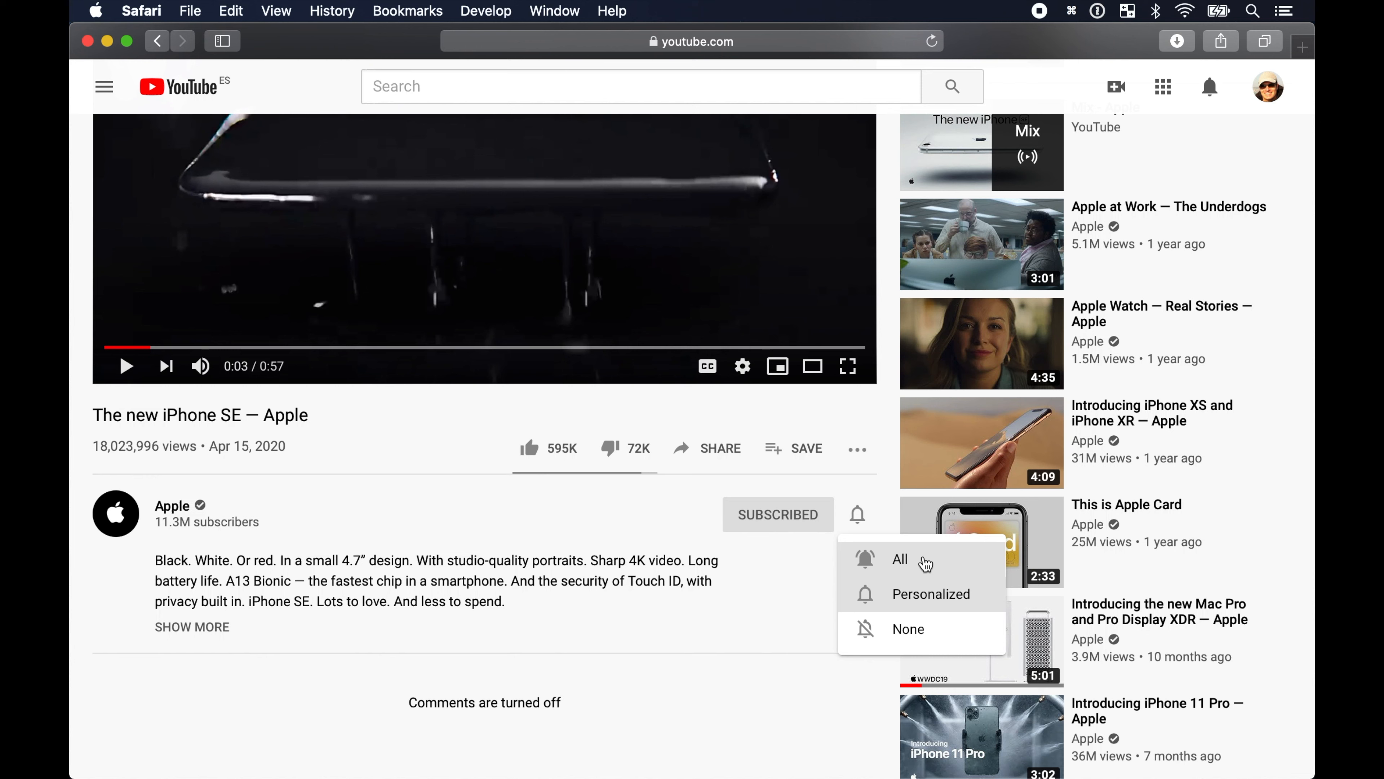
click(925, 561)
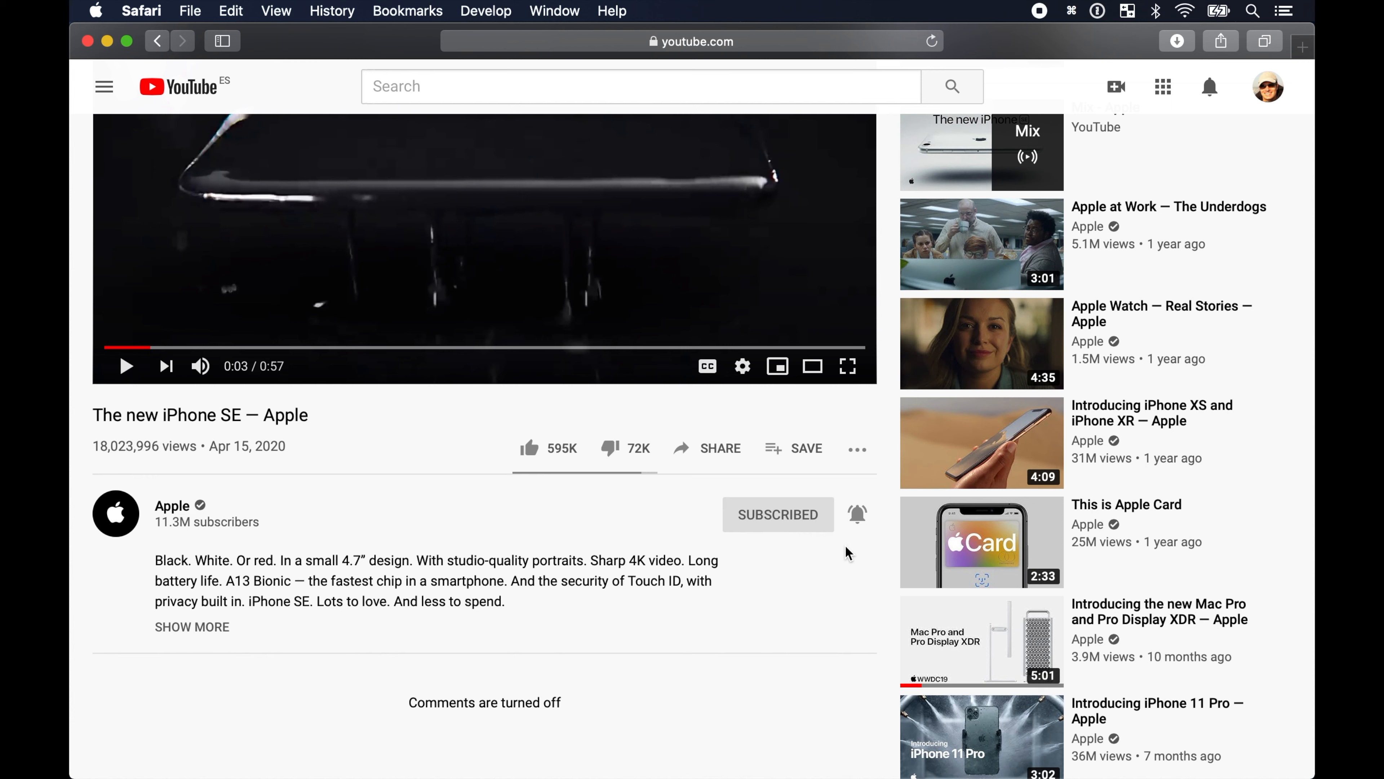
key(super+shift+4)
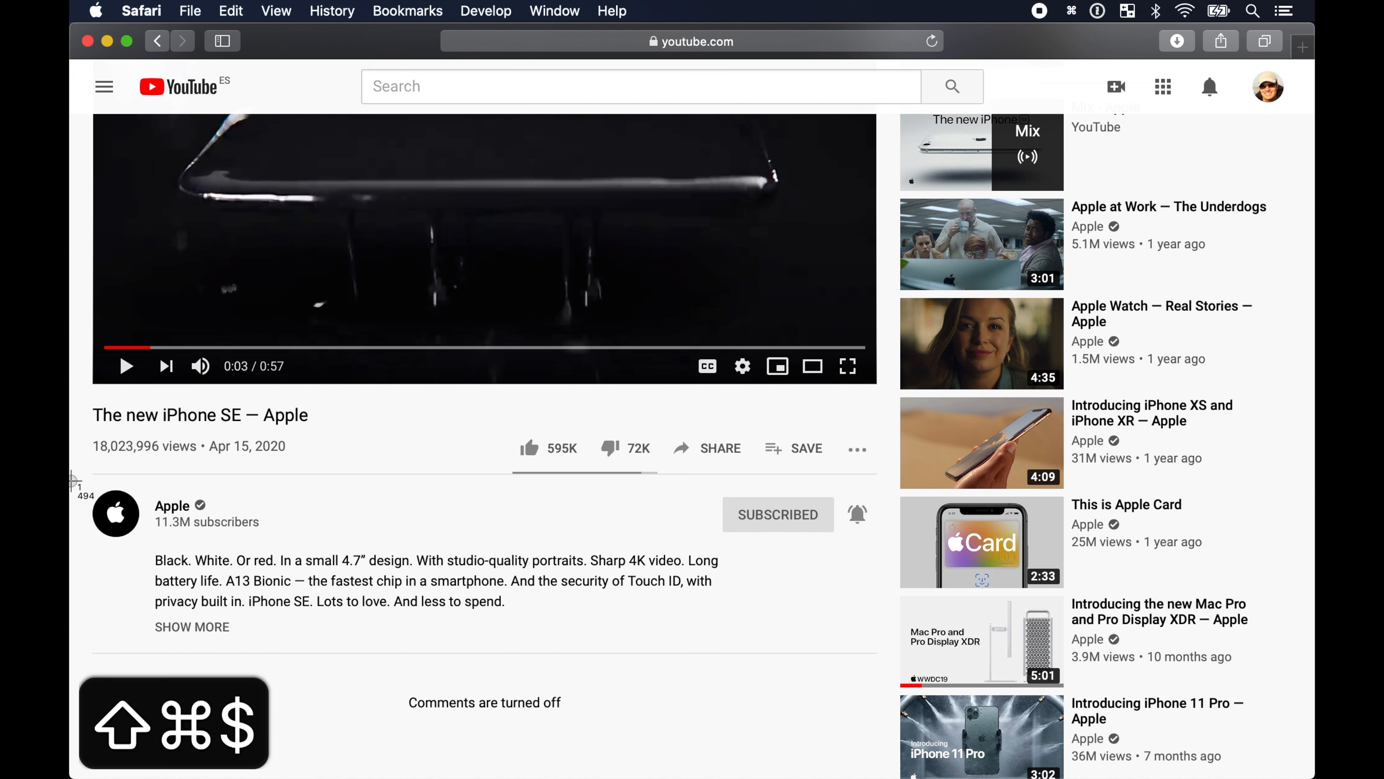
drag(80, 482, 886, 545)
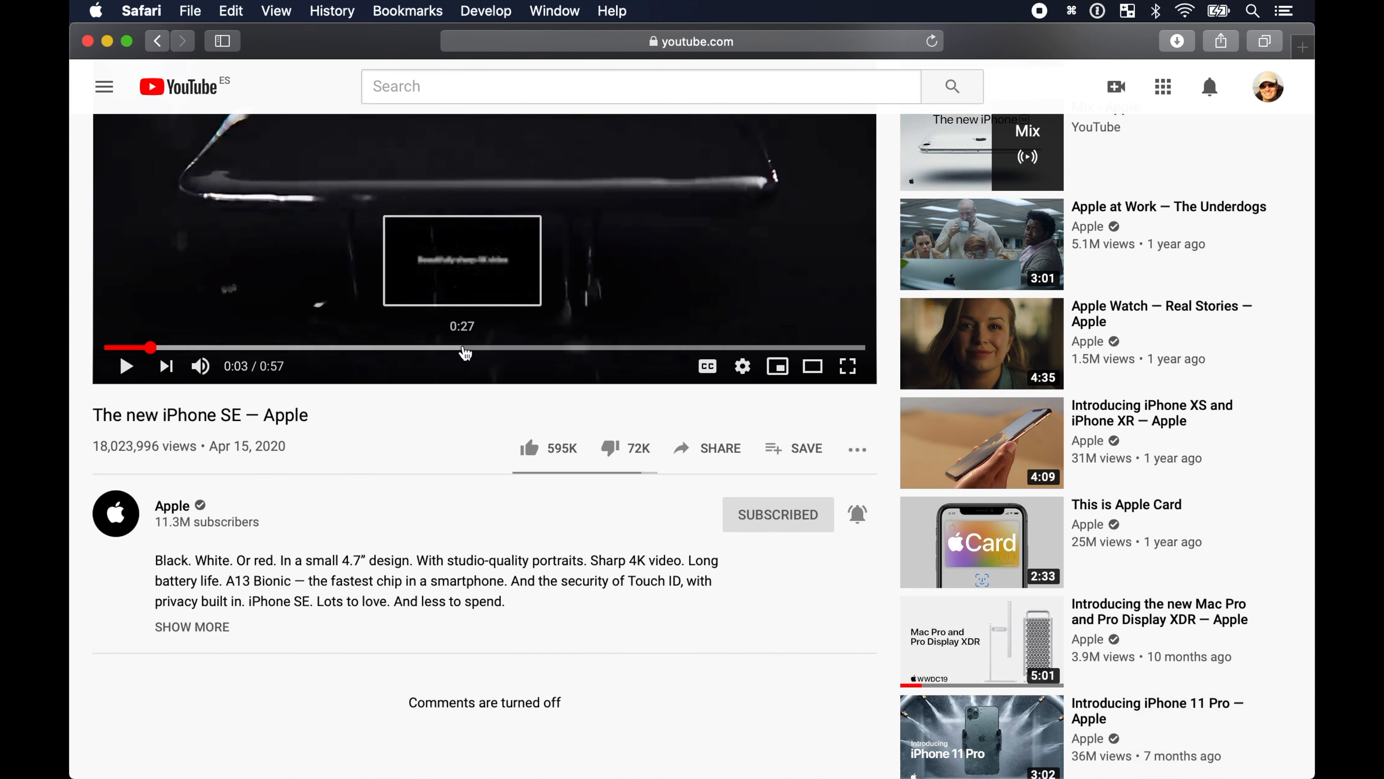
Minimize the browser, switch to Keynote and create a new presentation with the Black theme.
click(107, 41)
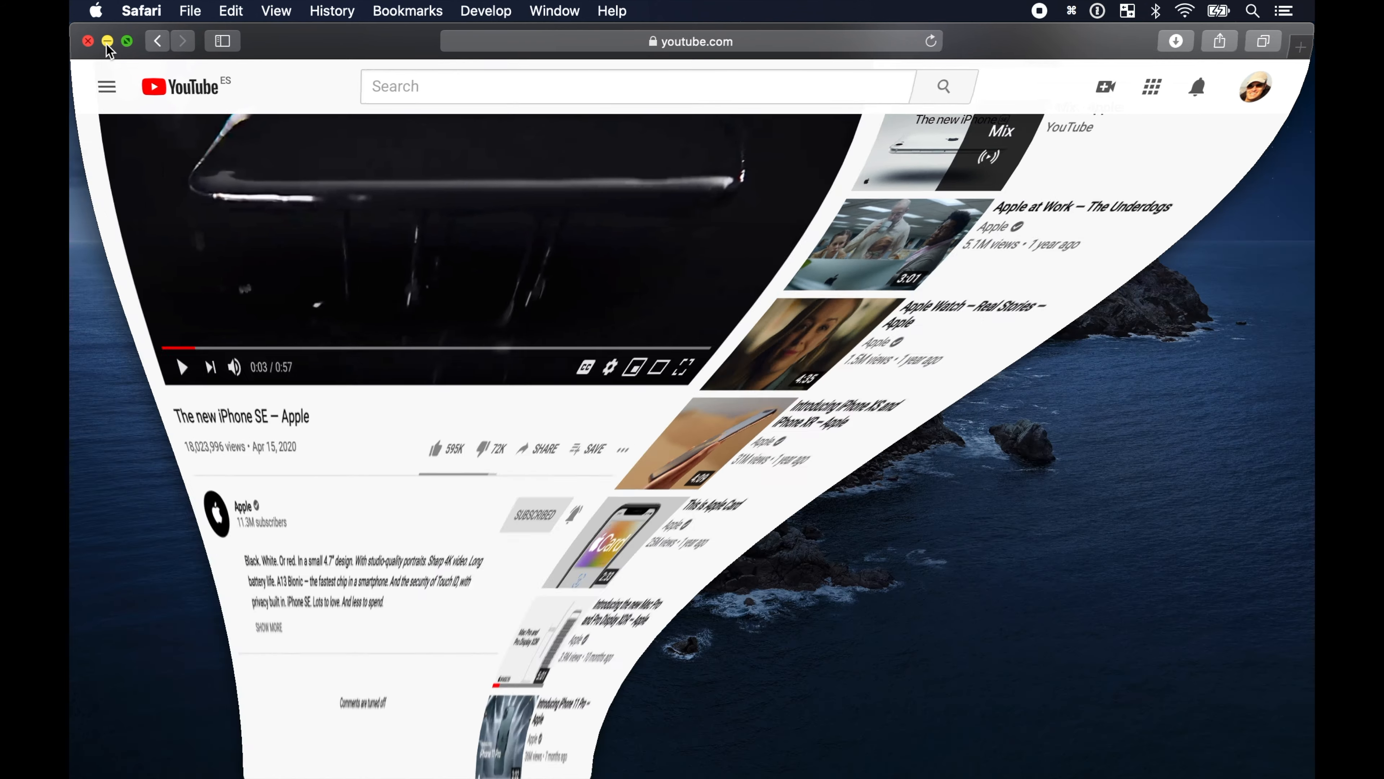
mouse_move(991, 775)
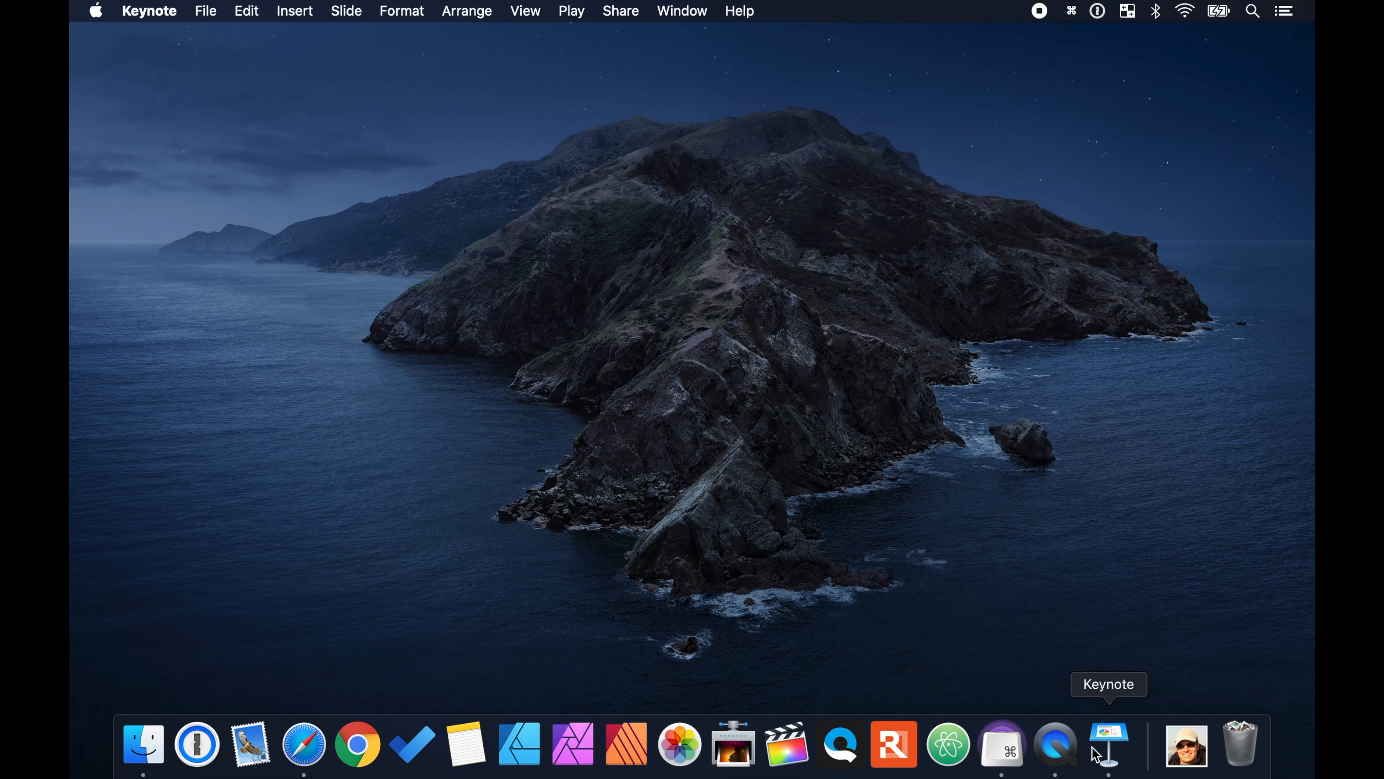
click(1112, 746)
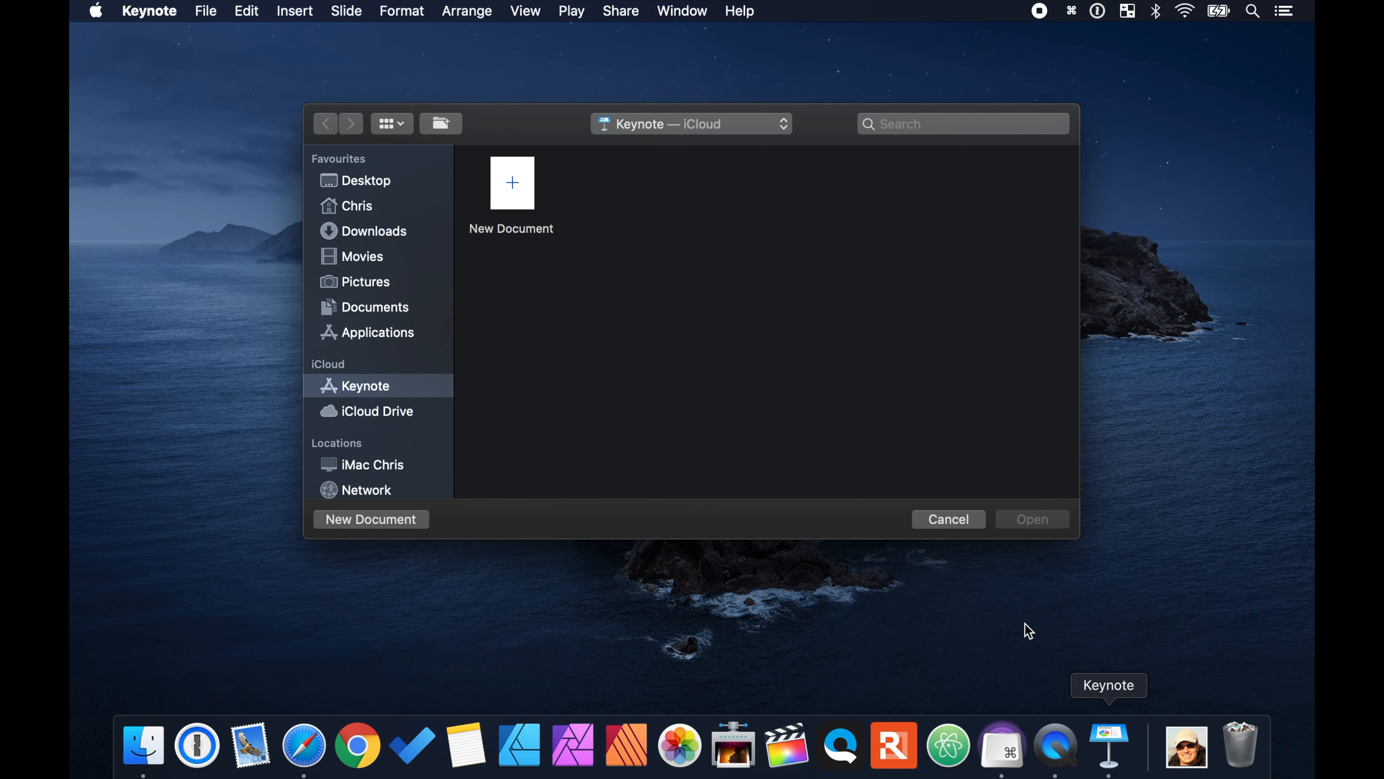
double_click(515, 184)
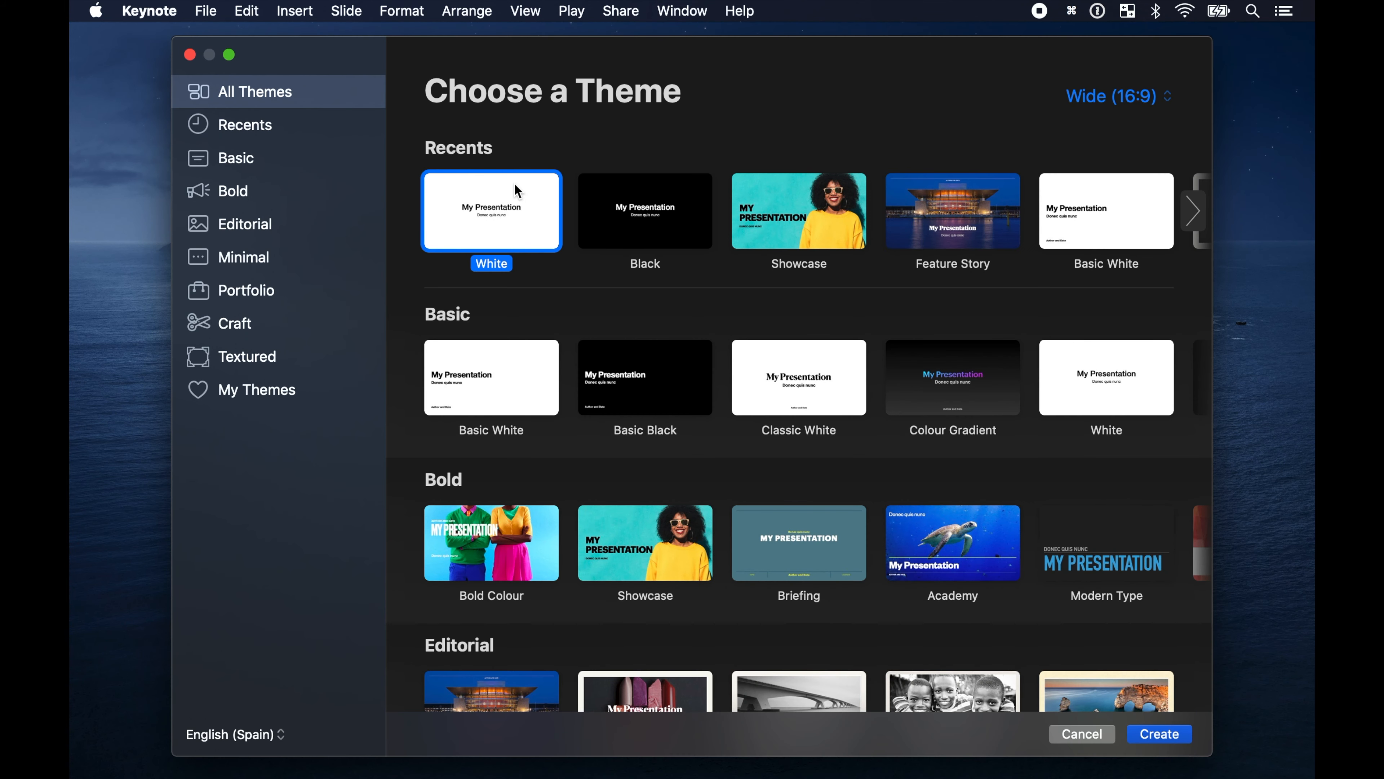
double_click(657, 195)
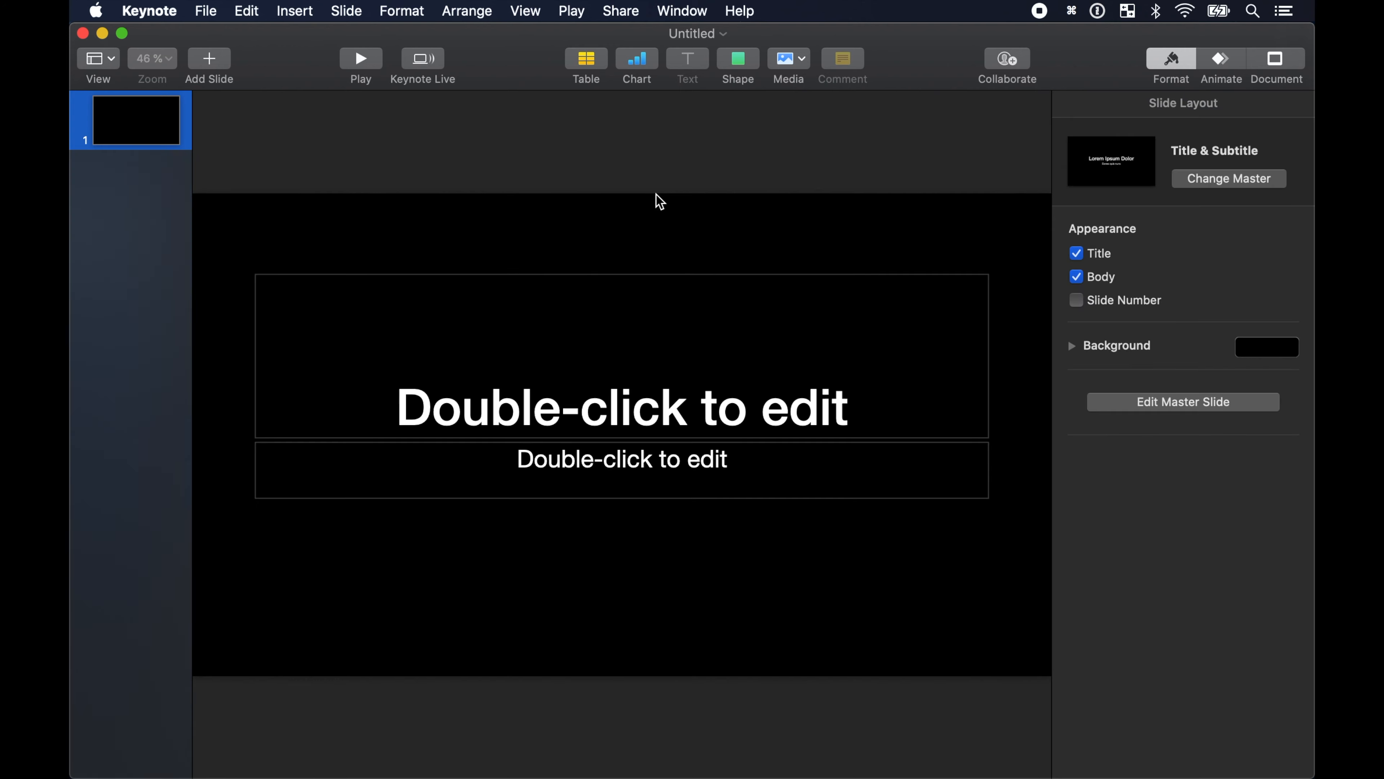
Delete the title and subtitle placeholders from the slide.
click(624, 297)
key(BackSpace)
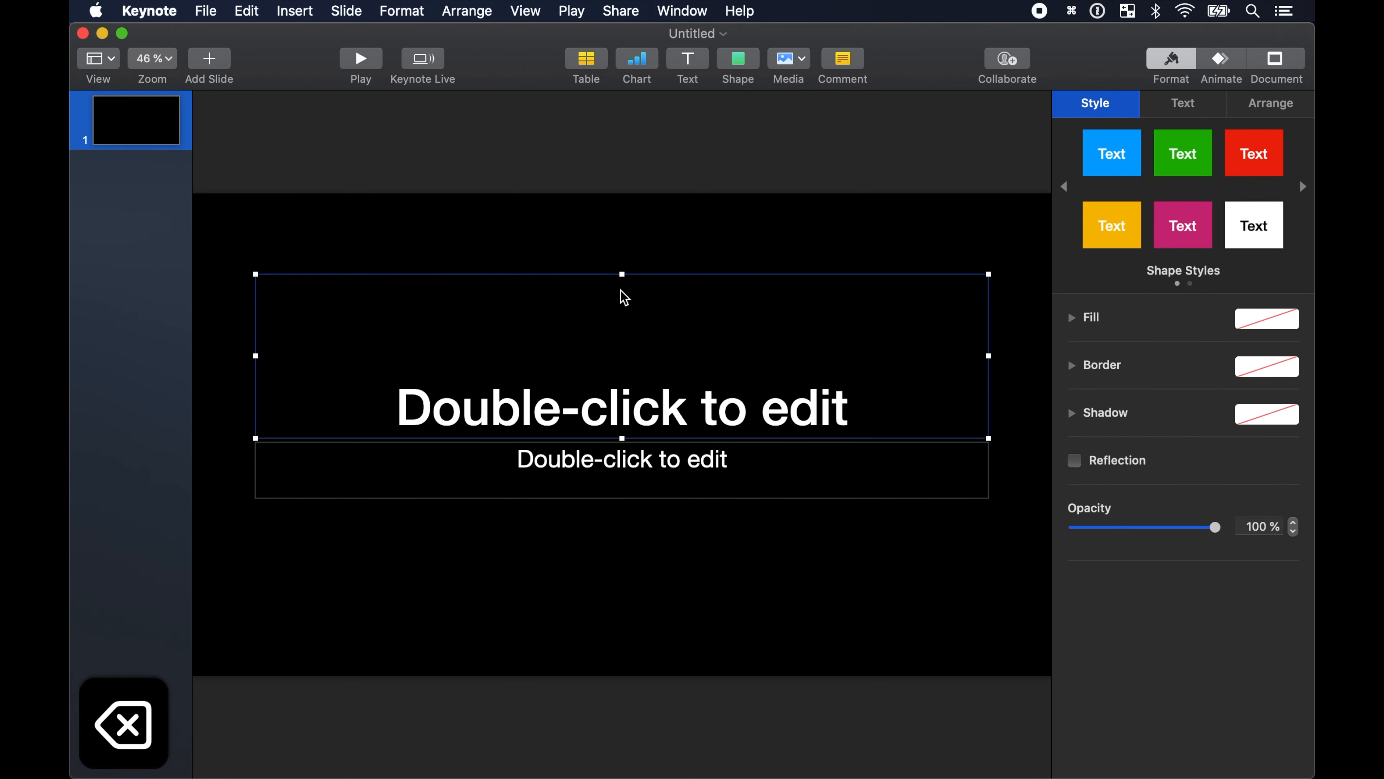
click(457, 471)
key(BackSpace)
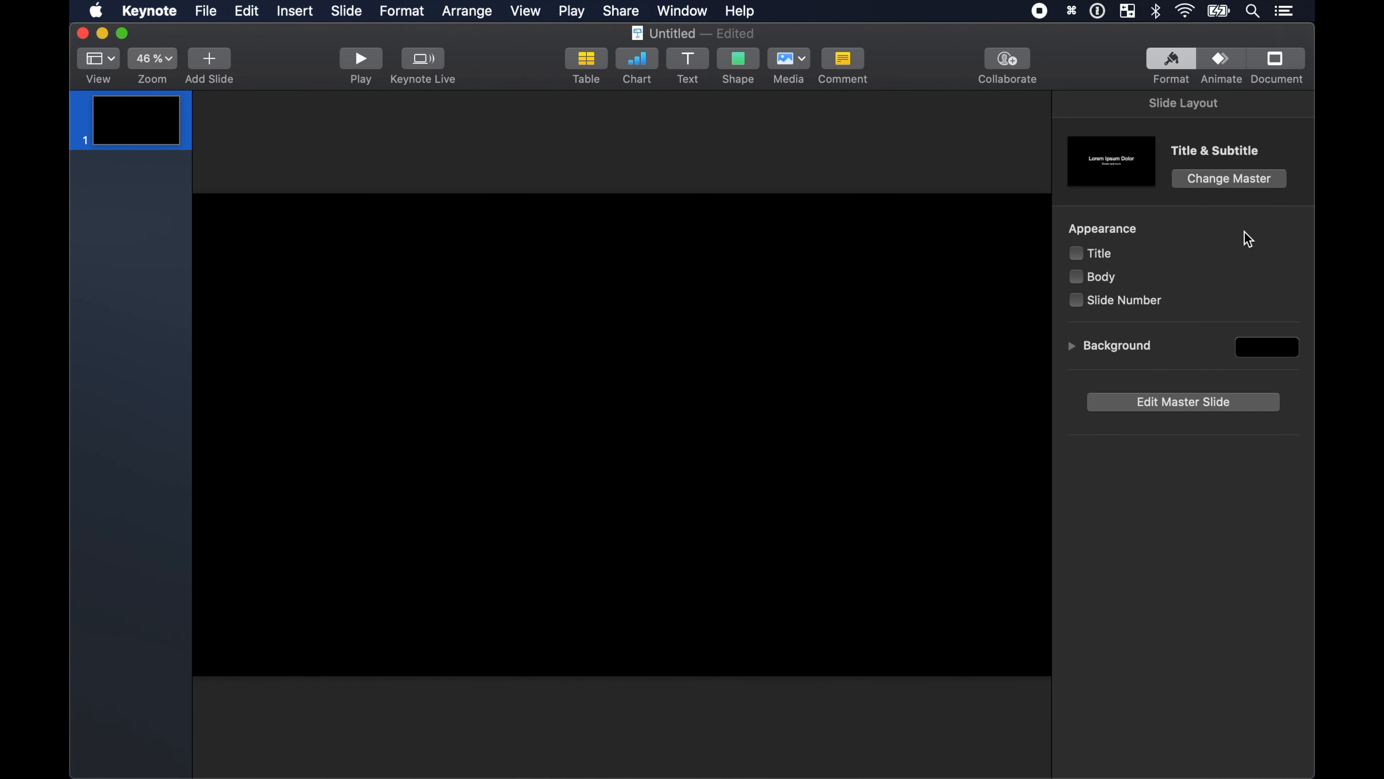
Set a custom slide size of 3840 by 2160 points for the presentation.
click(1296, 63)
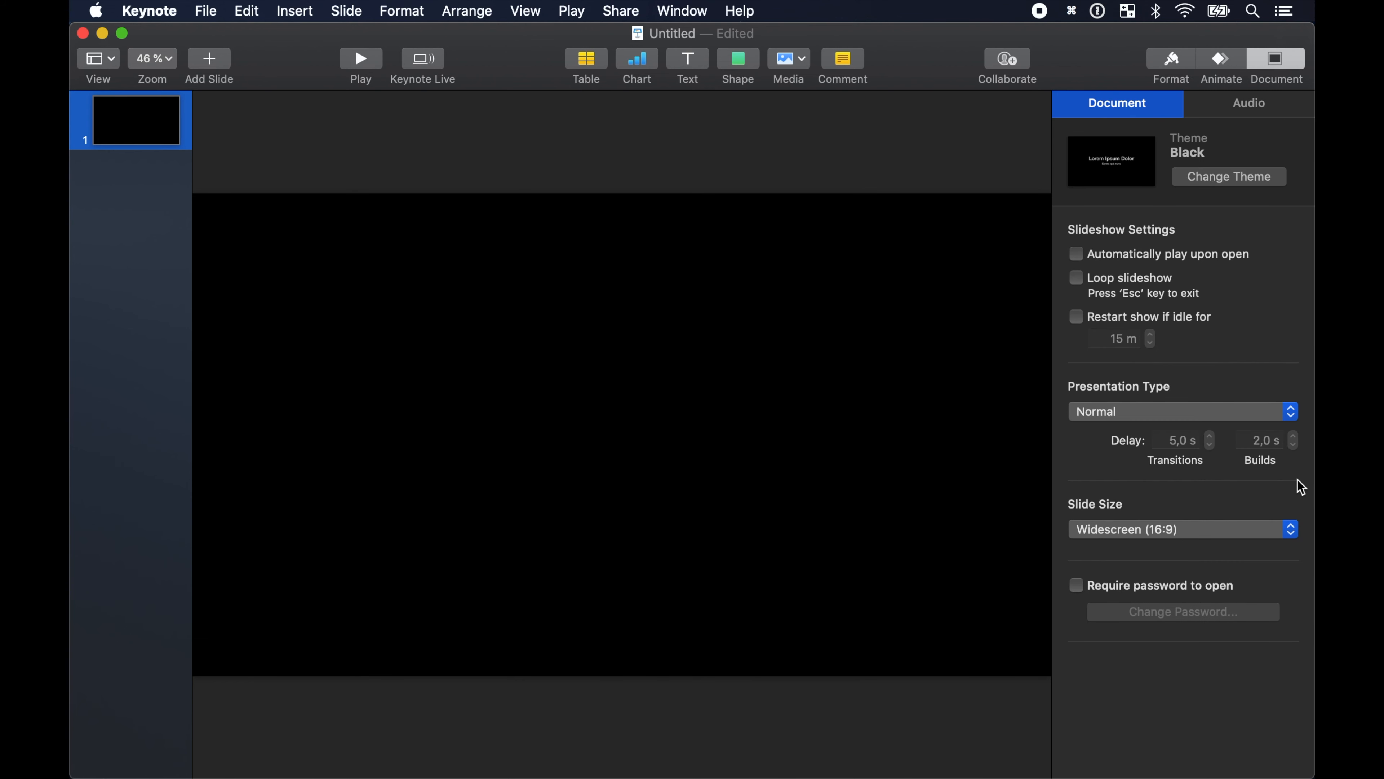
click(1292, 530)
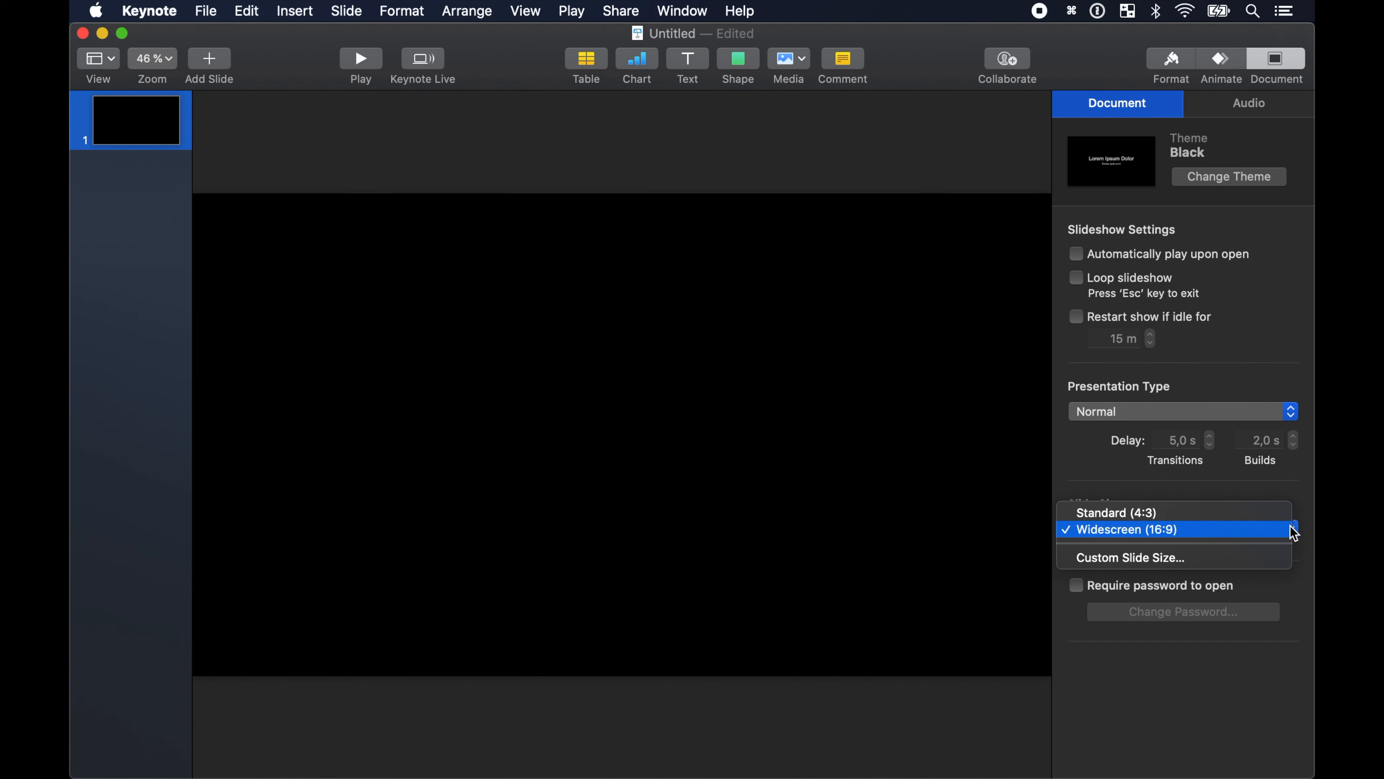
click(1240, 559)
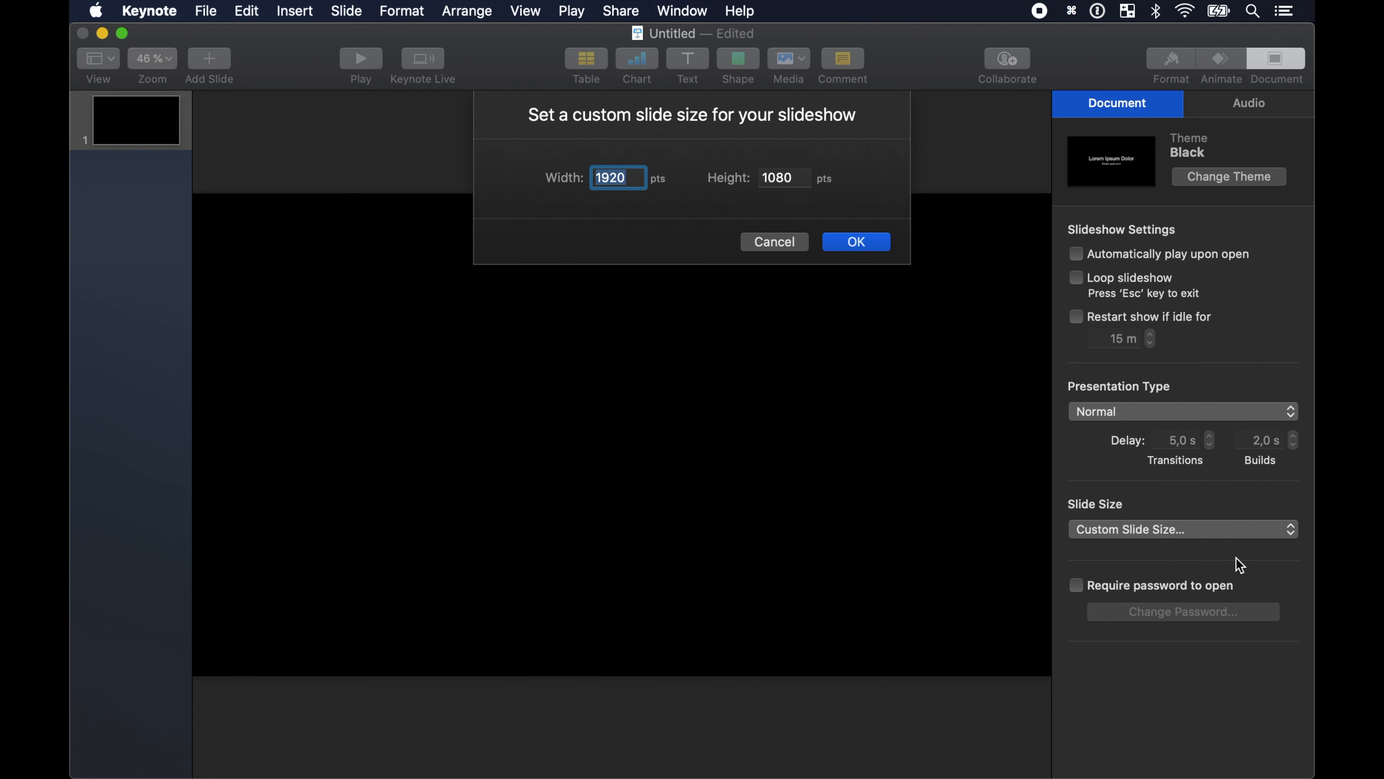
text(3840)
key(Tab)
text(216)
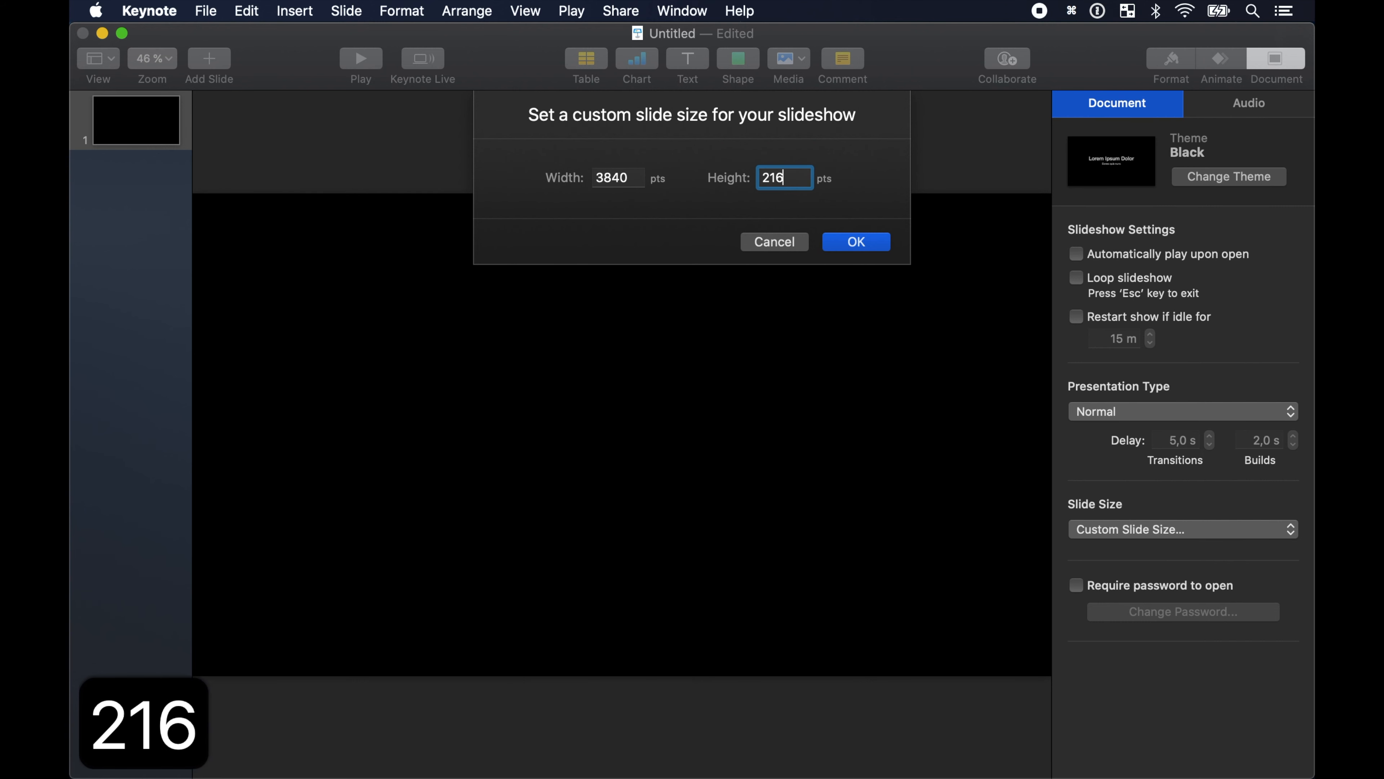
text(0)
click(866, 245)
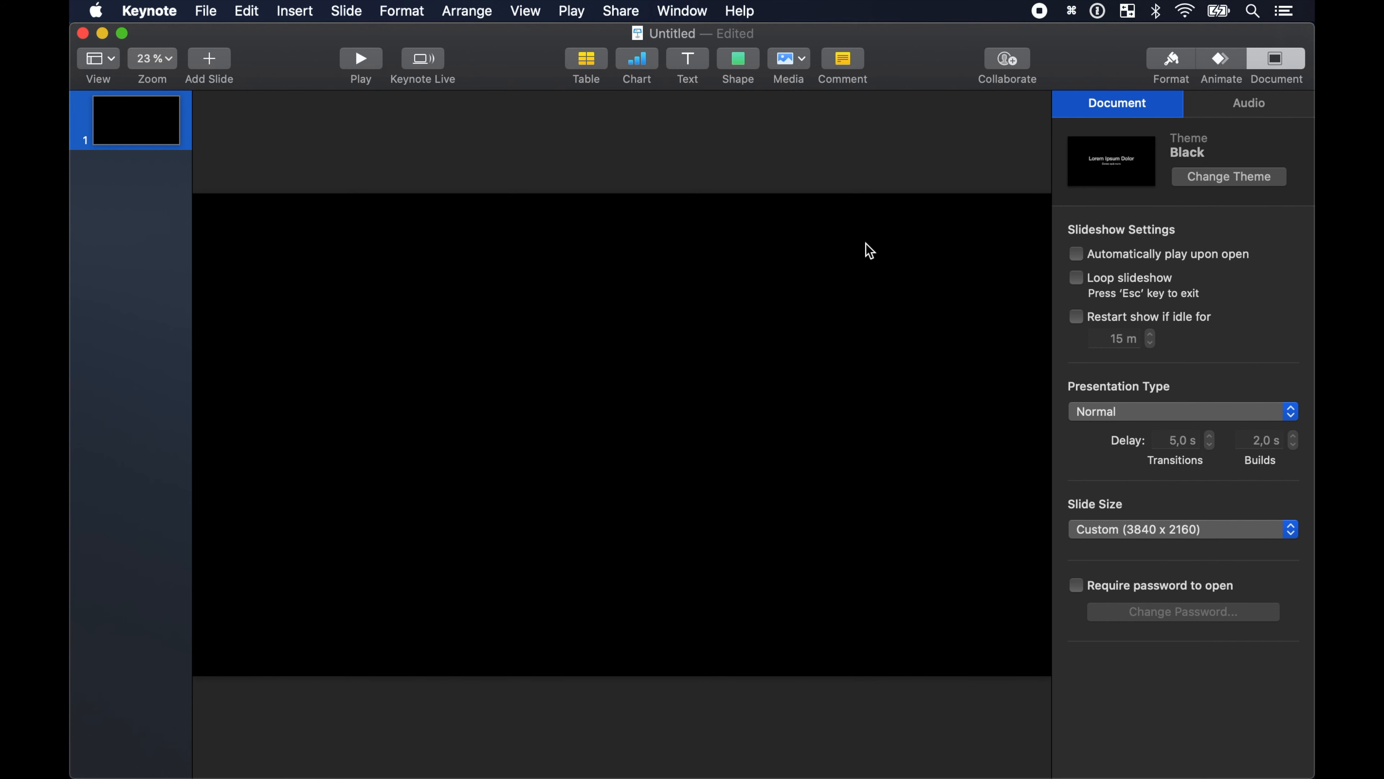
Set the slide's background to No Fill.
click(1173, 61)
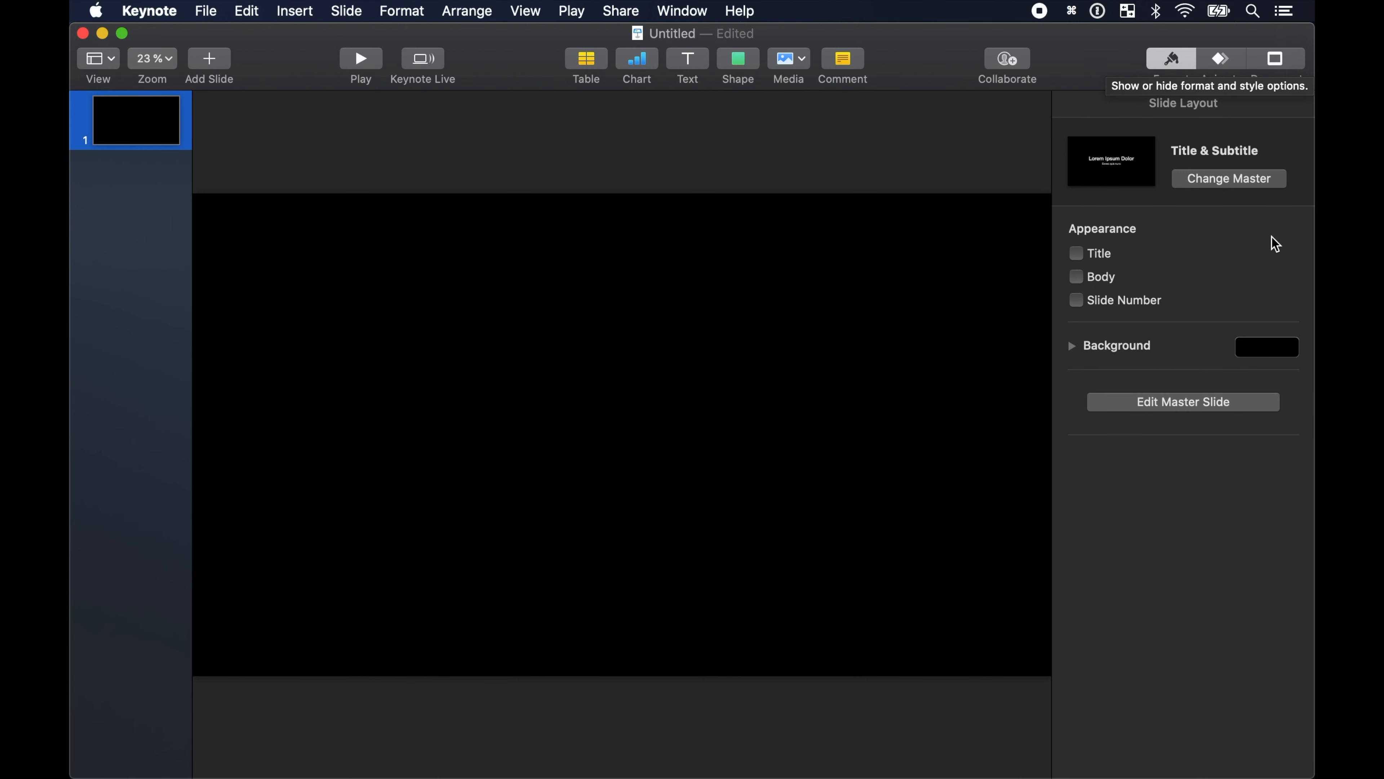
click(1072, 345)
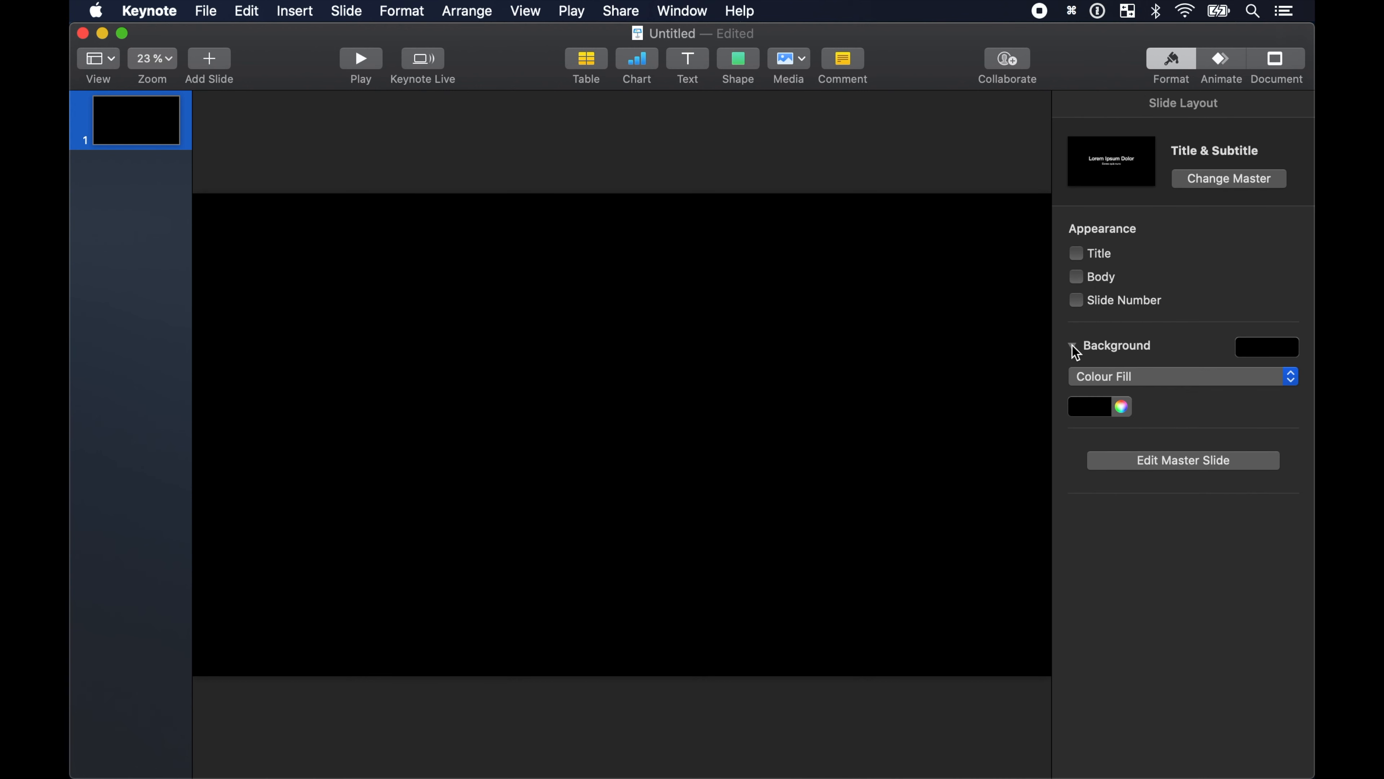
click(1204, 384)
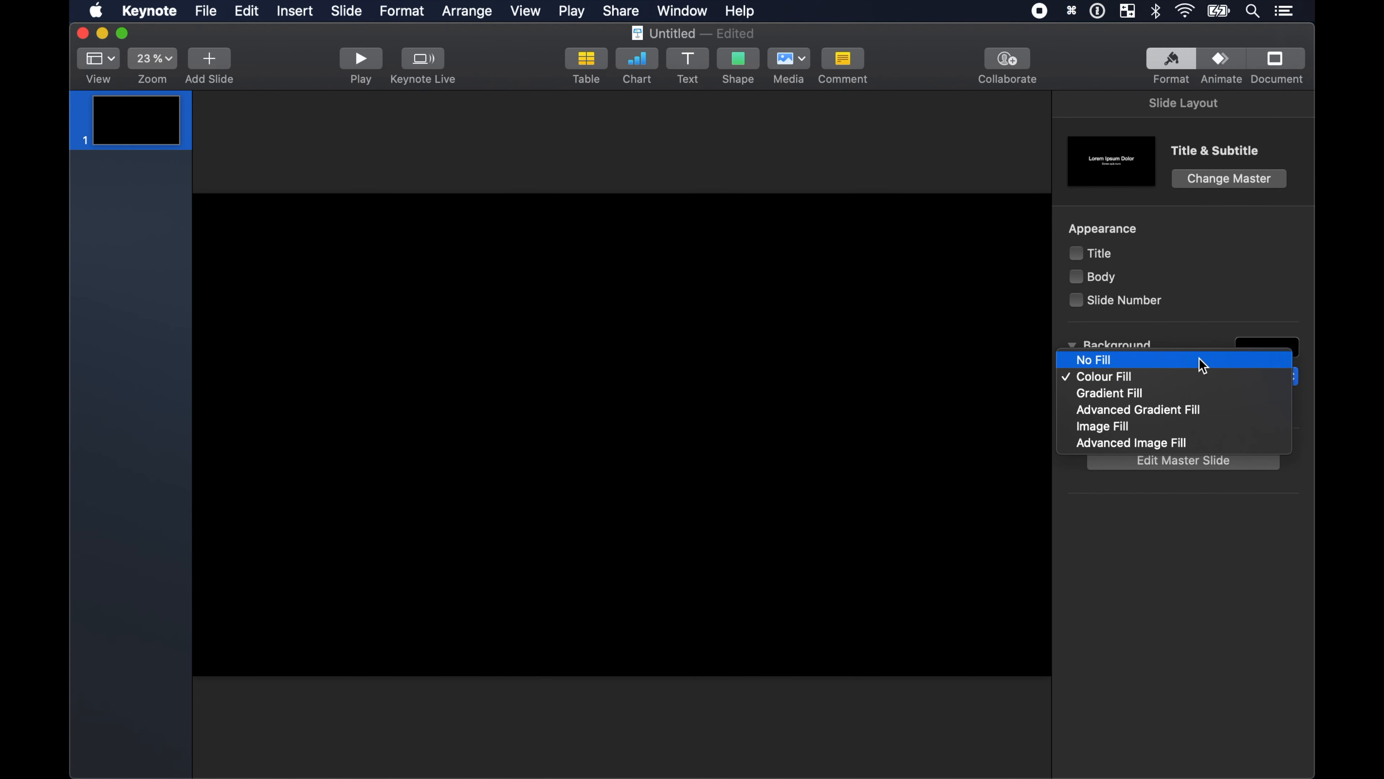
click(1203, 361)
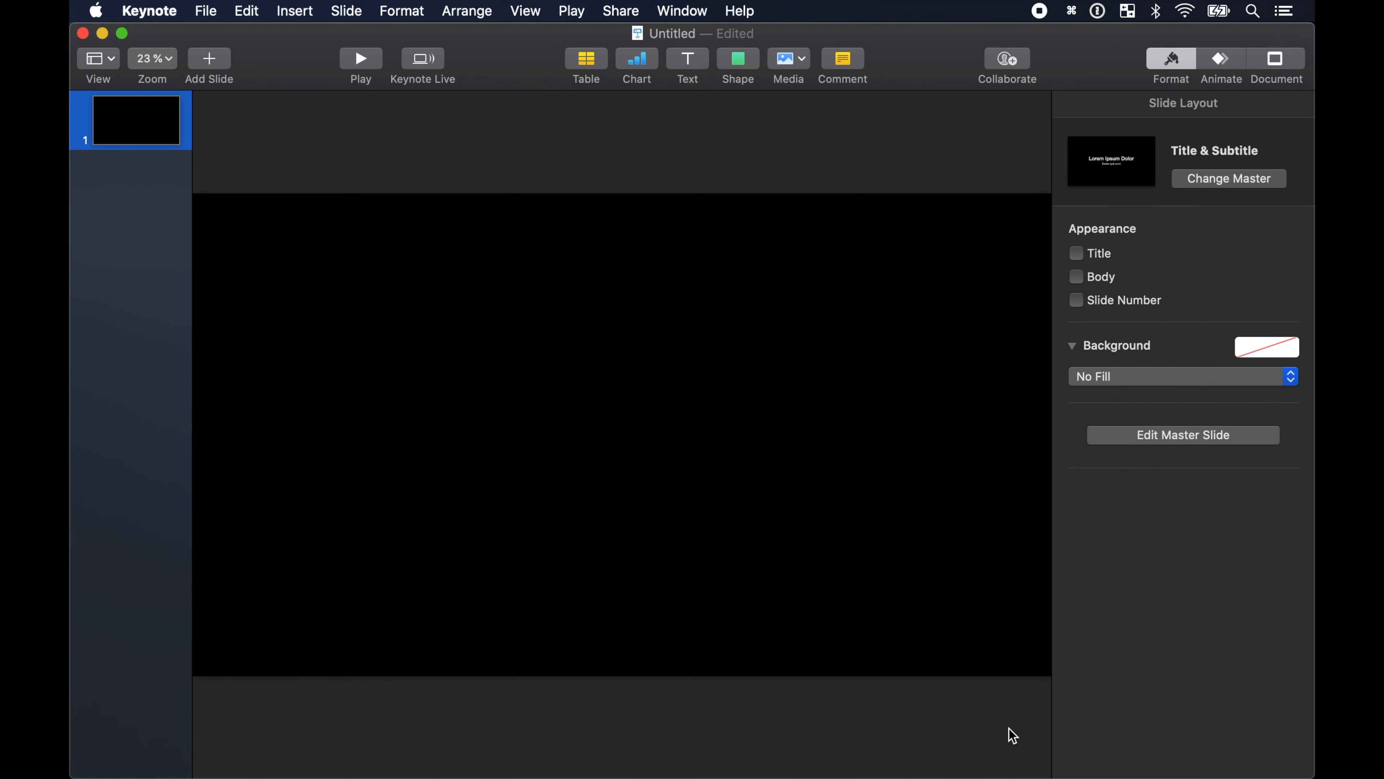
Add the three channel bar screenshots from the Downloads folder to the slide and minimize the Finder window.
mouse_move(1097, 776)
click(1187, 752)
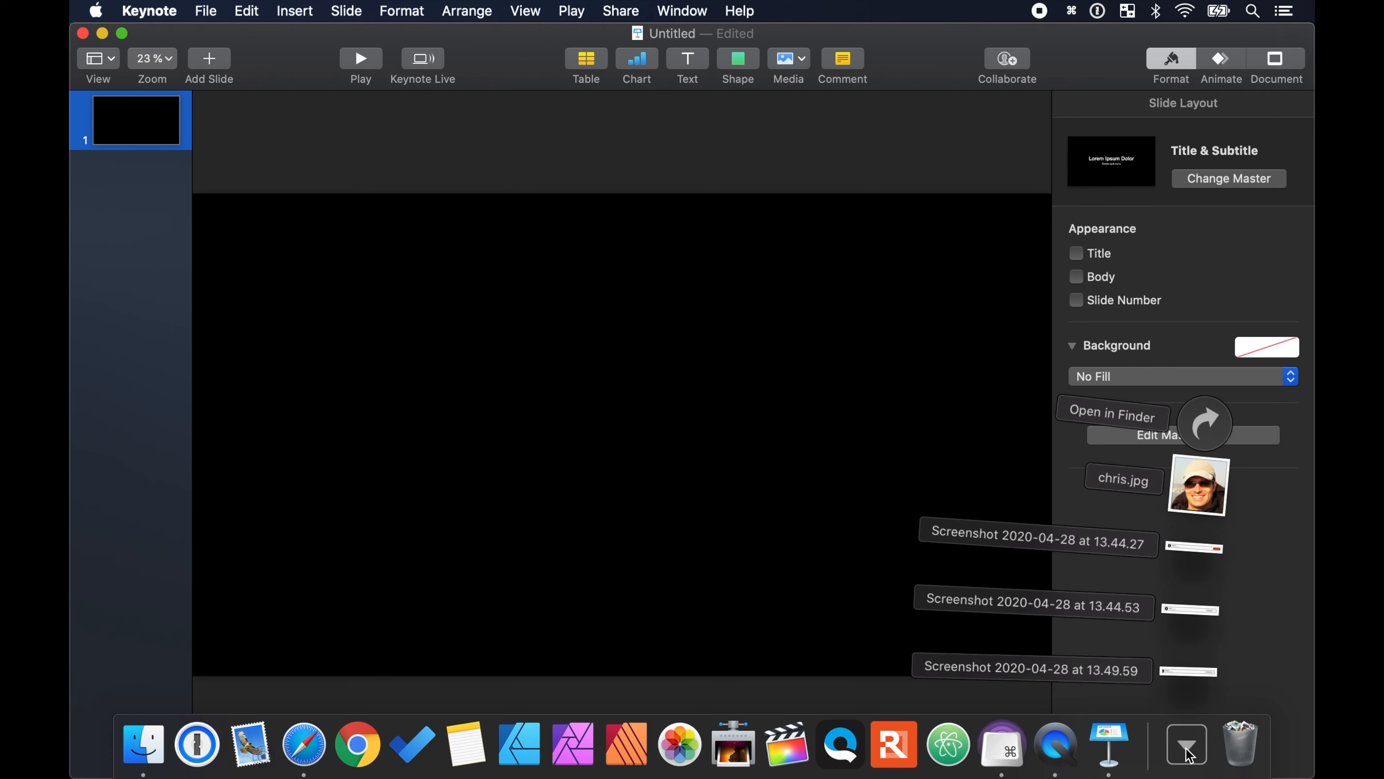
click(1205, 423)
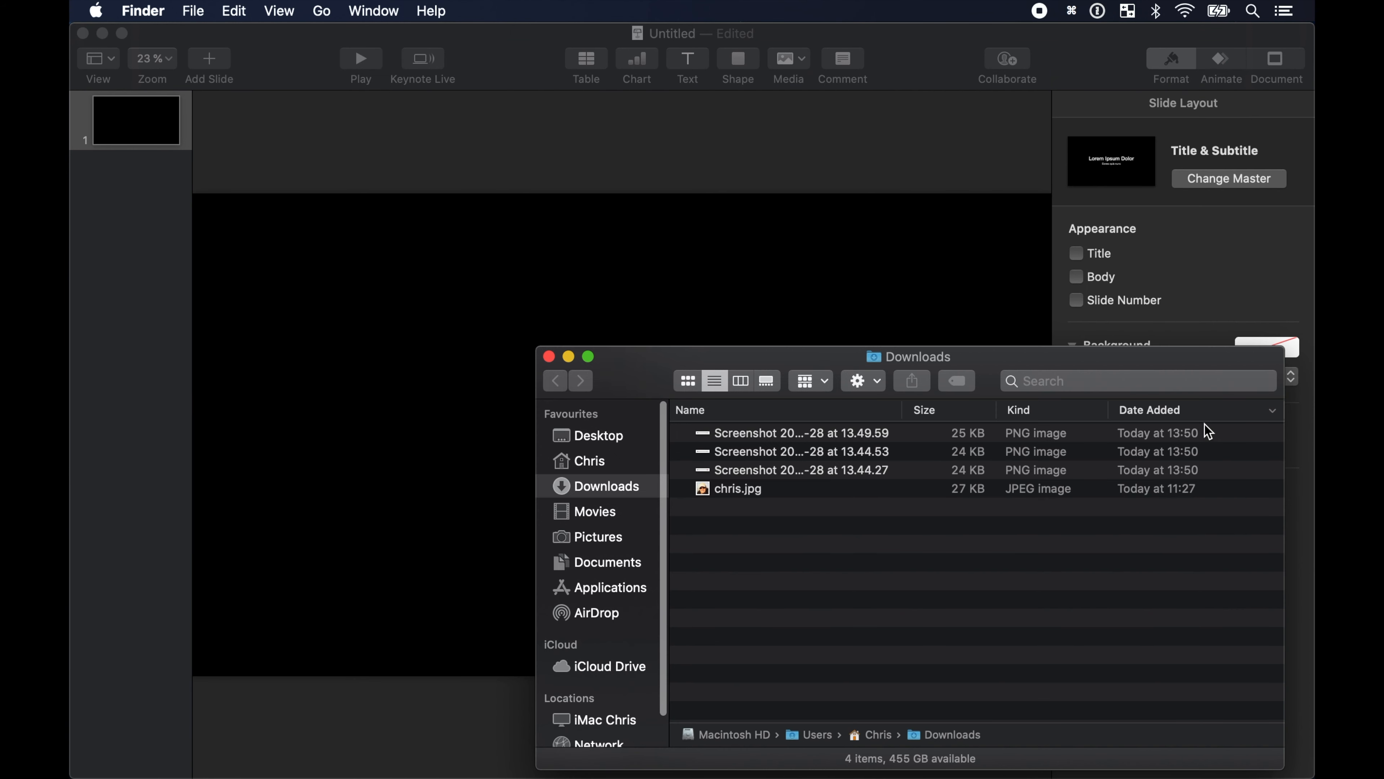
click(926, 434)
shift+click(926, 470)
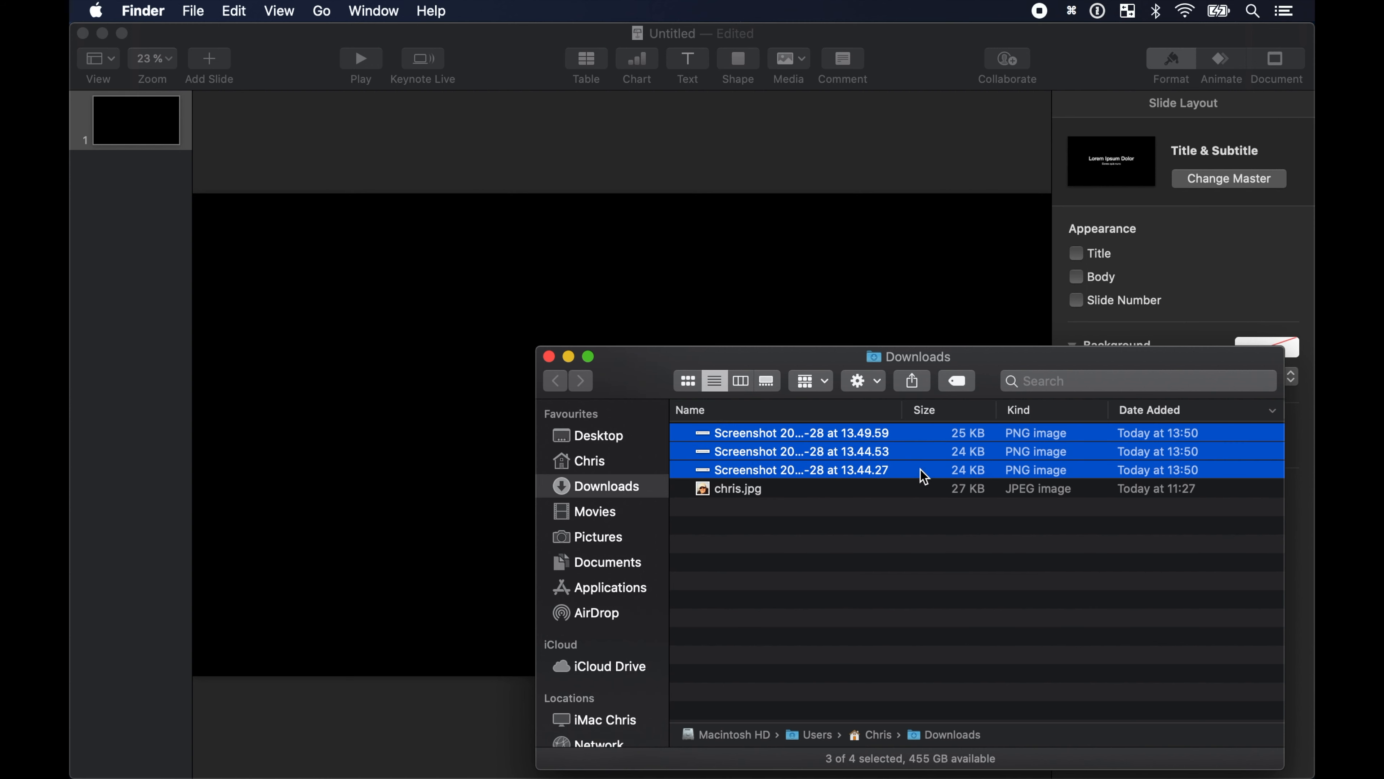
drag(926, 456, 508, 459)
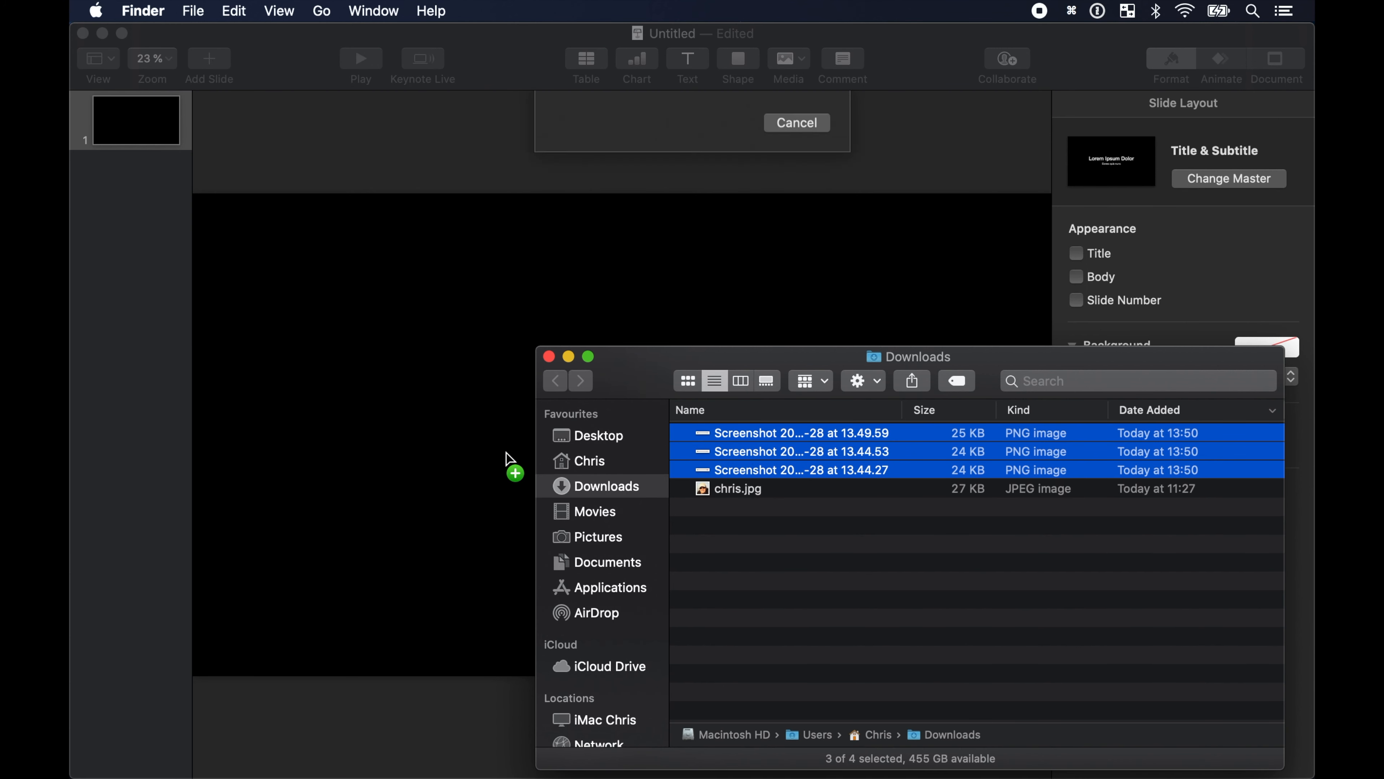
click(569, 356)
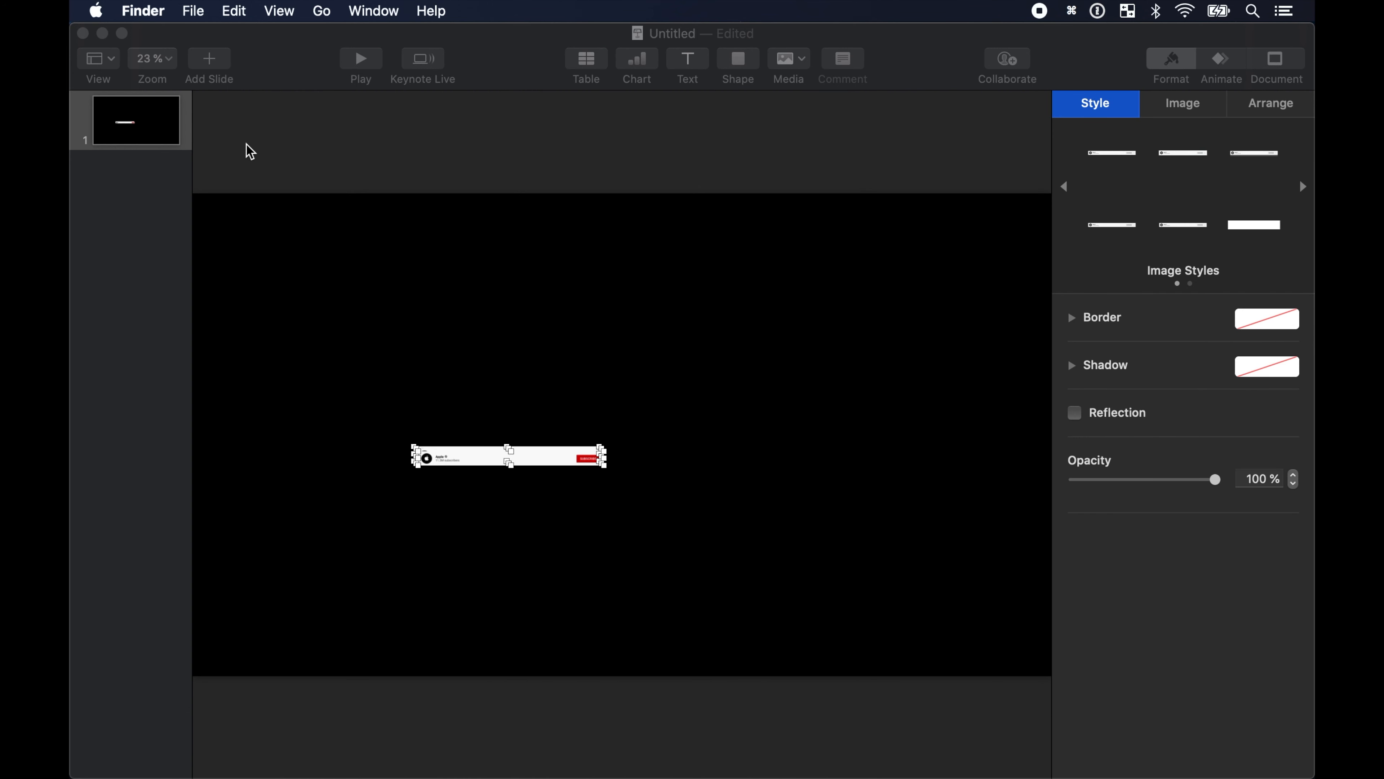
Display the slide at 100 % zoom with the screenshots in view and deselect them.
click(272, 150)
click(163, 60)
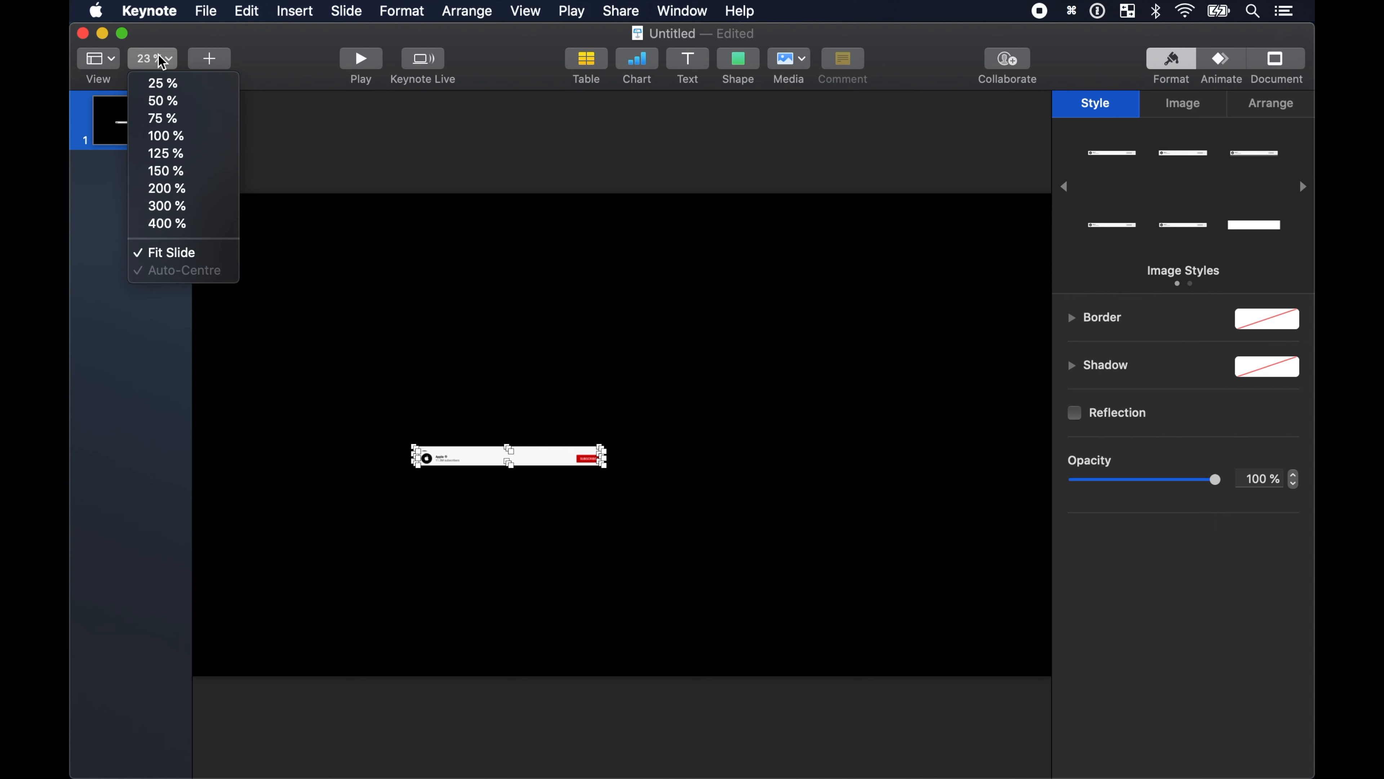
click(194, 141)
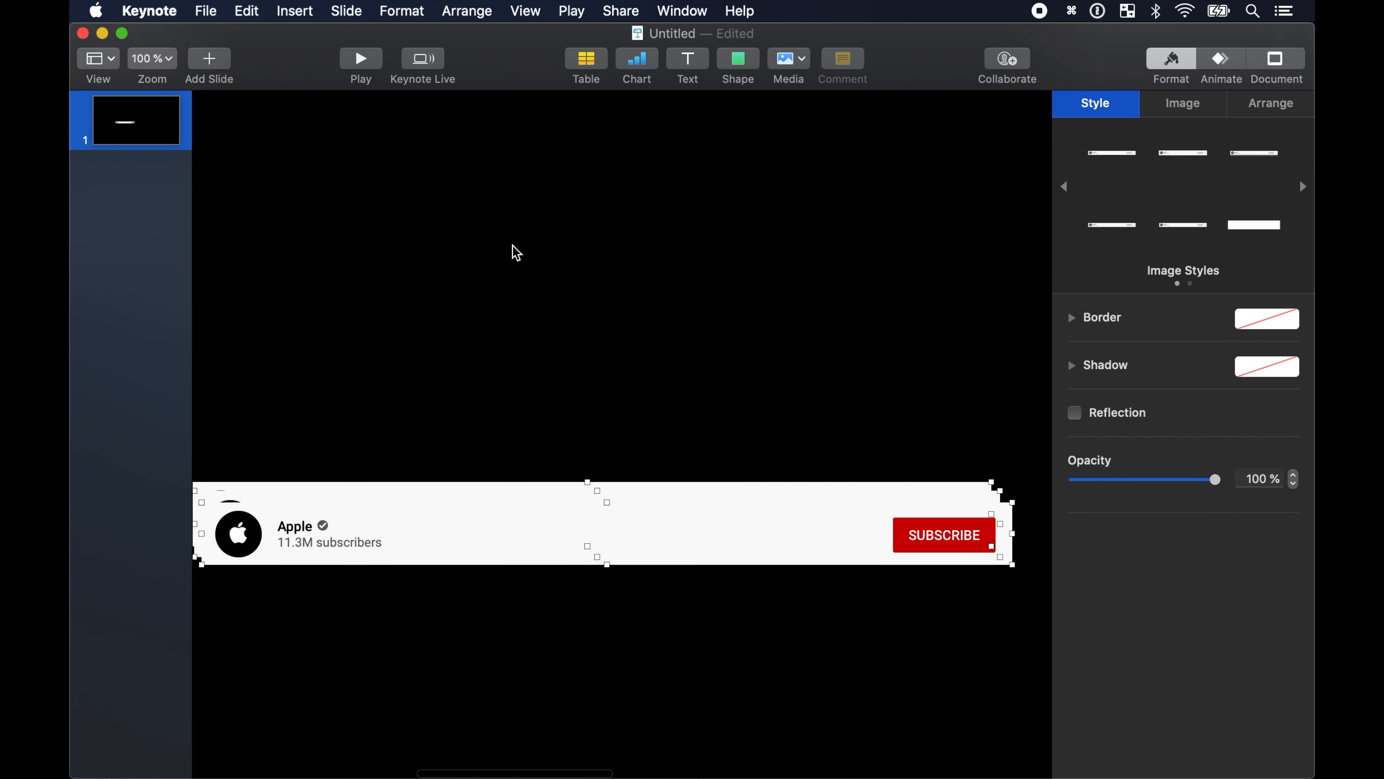
scroll(516, 252, down, 5)
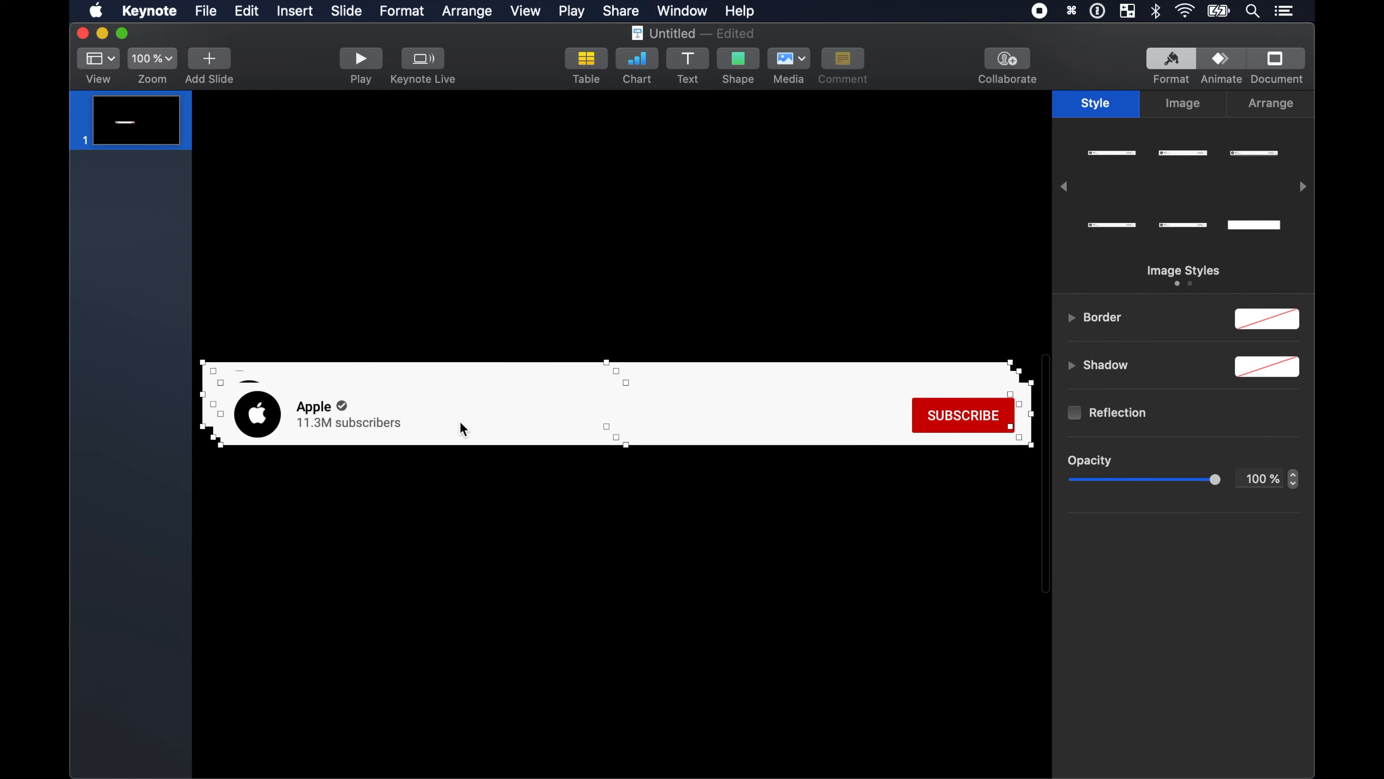
click(455, 487)
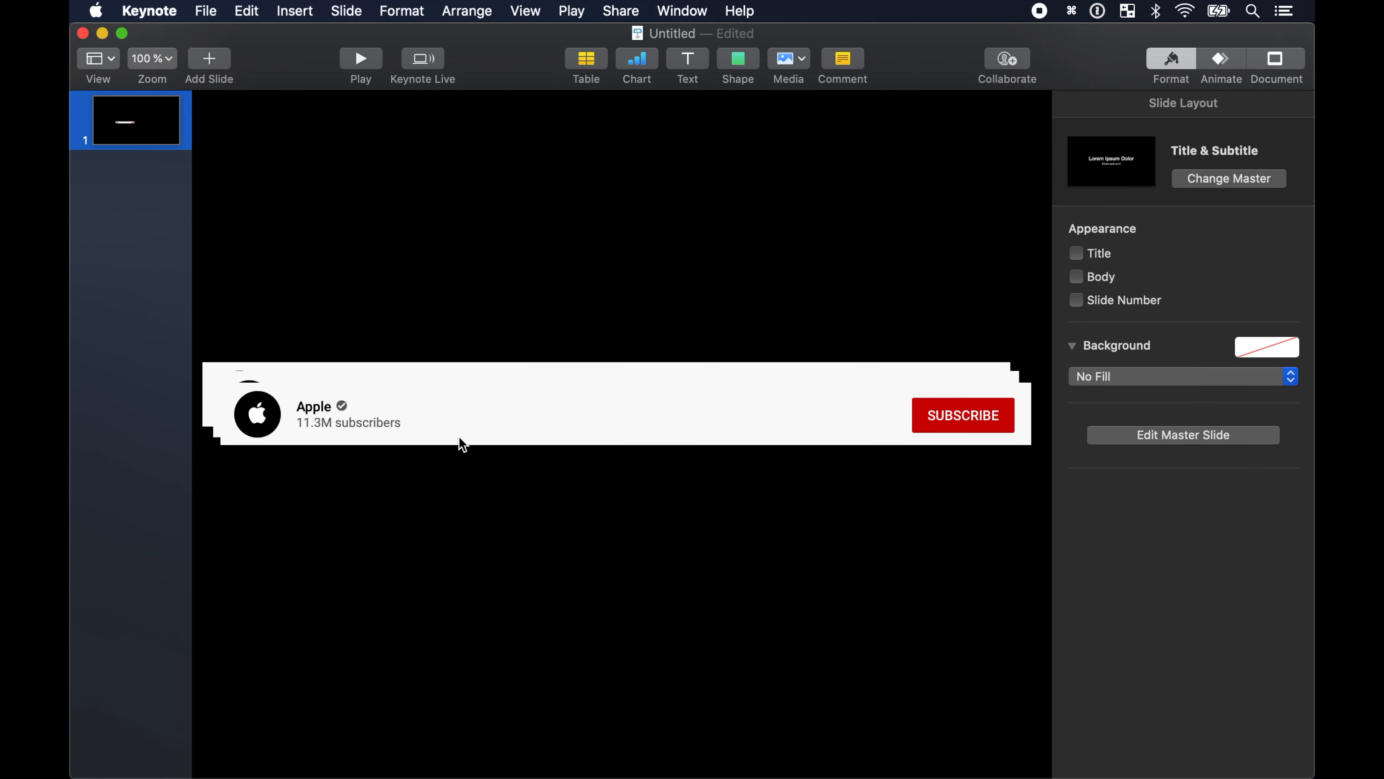
Spread the three overlapping channel bar screenshots into a vertical stack: SUBSCRIBE, SUBSCRIBED with outlined bell, then SUBSCRIBED with ringing bell.
drag(466, 423, 455, 495)
click(472, 410)
drag(473, 415, 473, 576)
click(509, 395)
drag(510, 395, 511, 639)
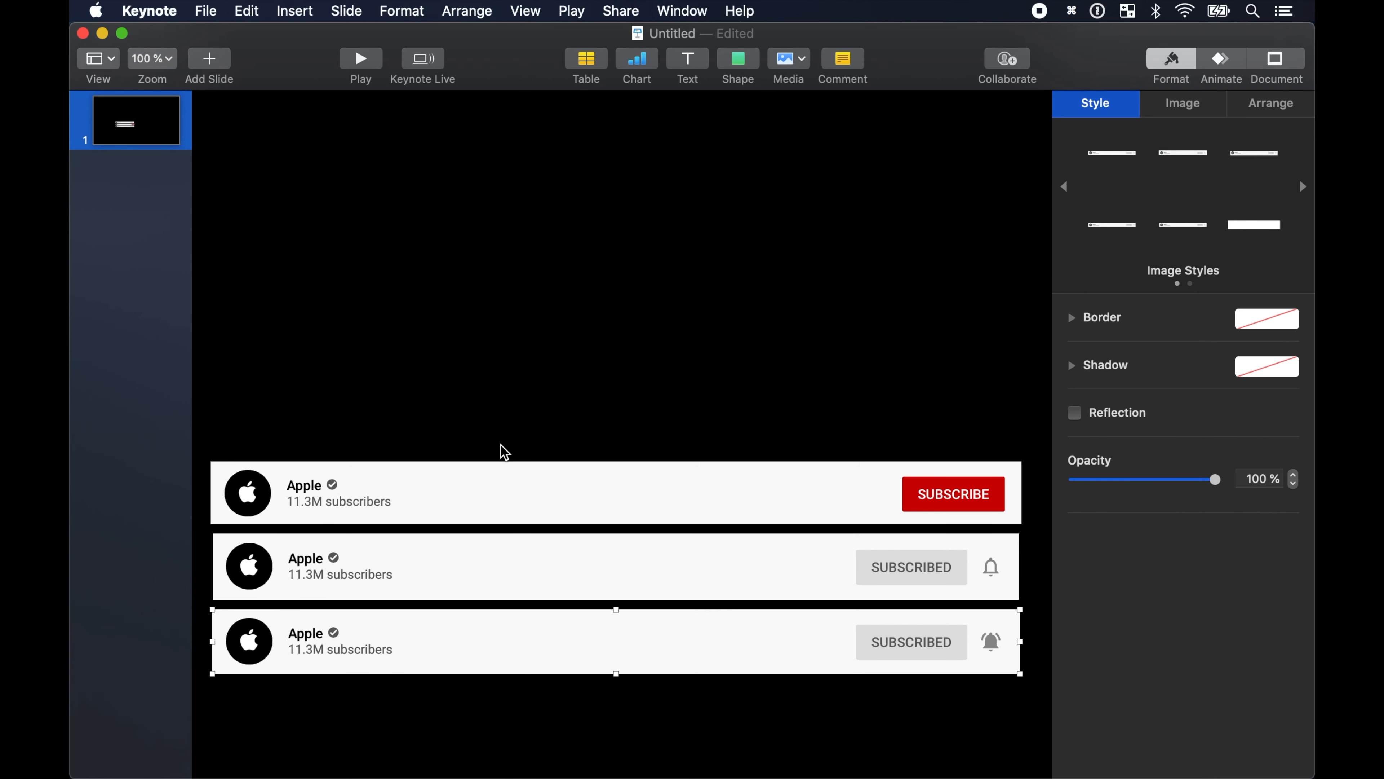
Fit the slide in view, move the red SUBSCRIBE bar below the other two and enlarge it to about 2970 by 228 pt.
click(161, 63)
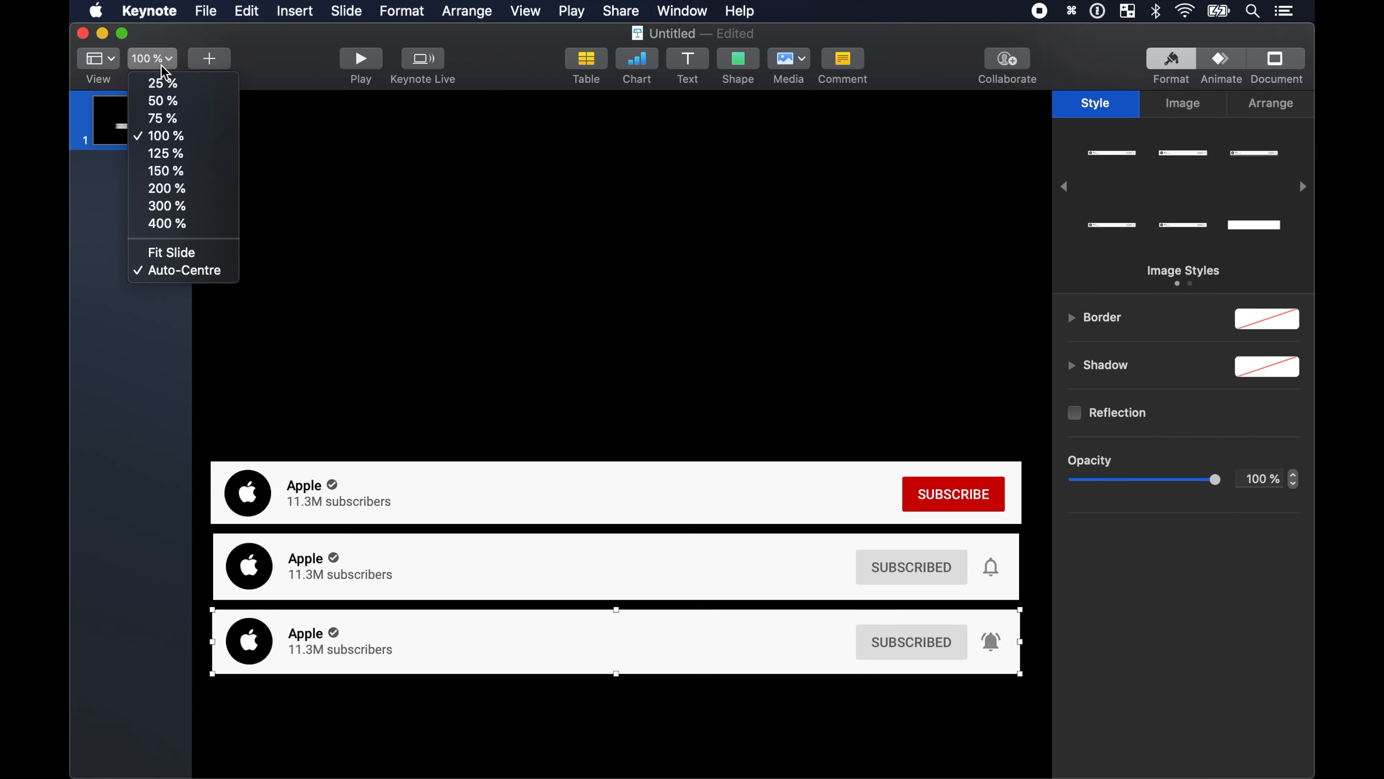
click(224, 256)
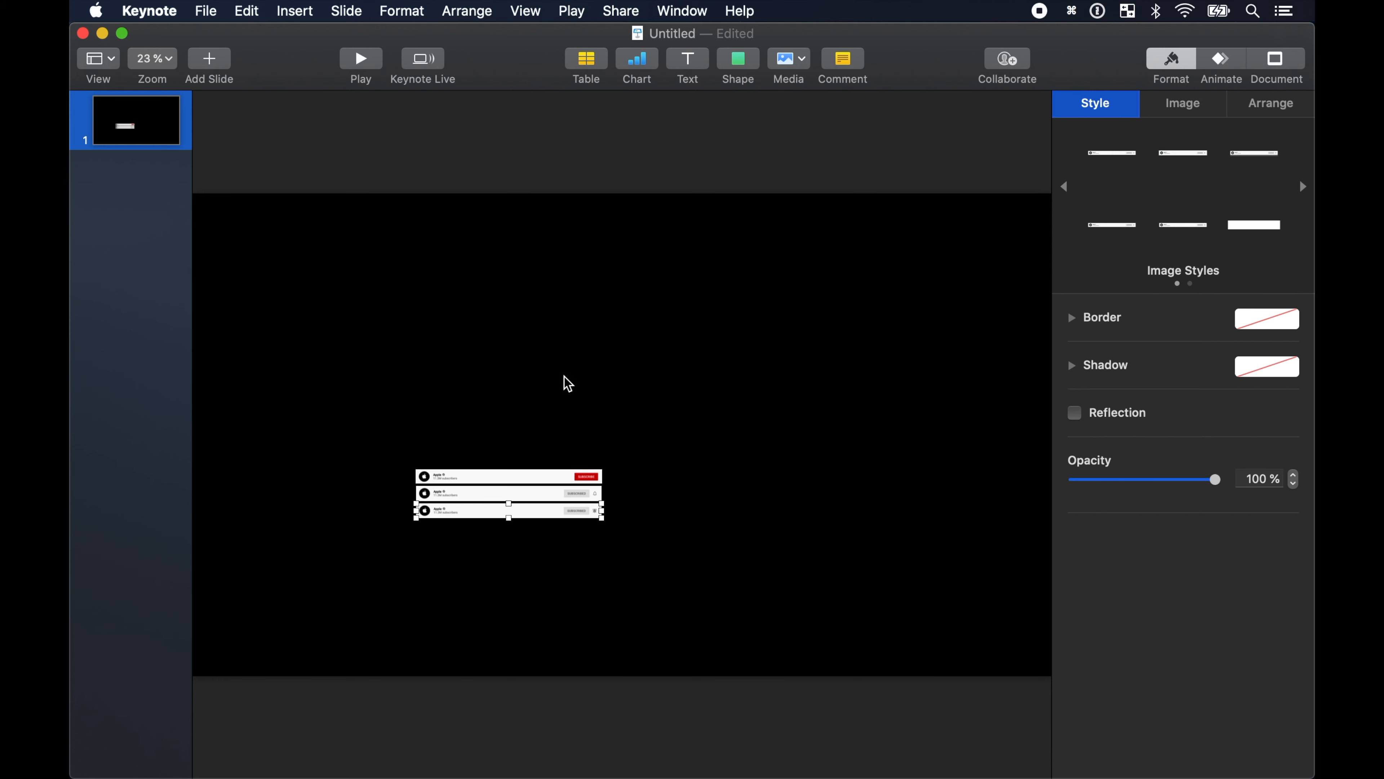
click(563, 482)
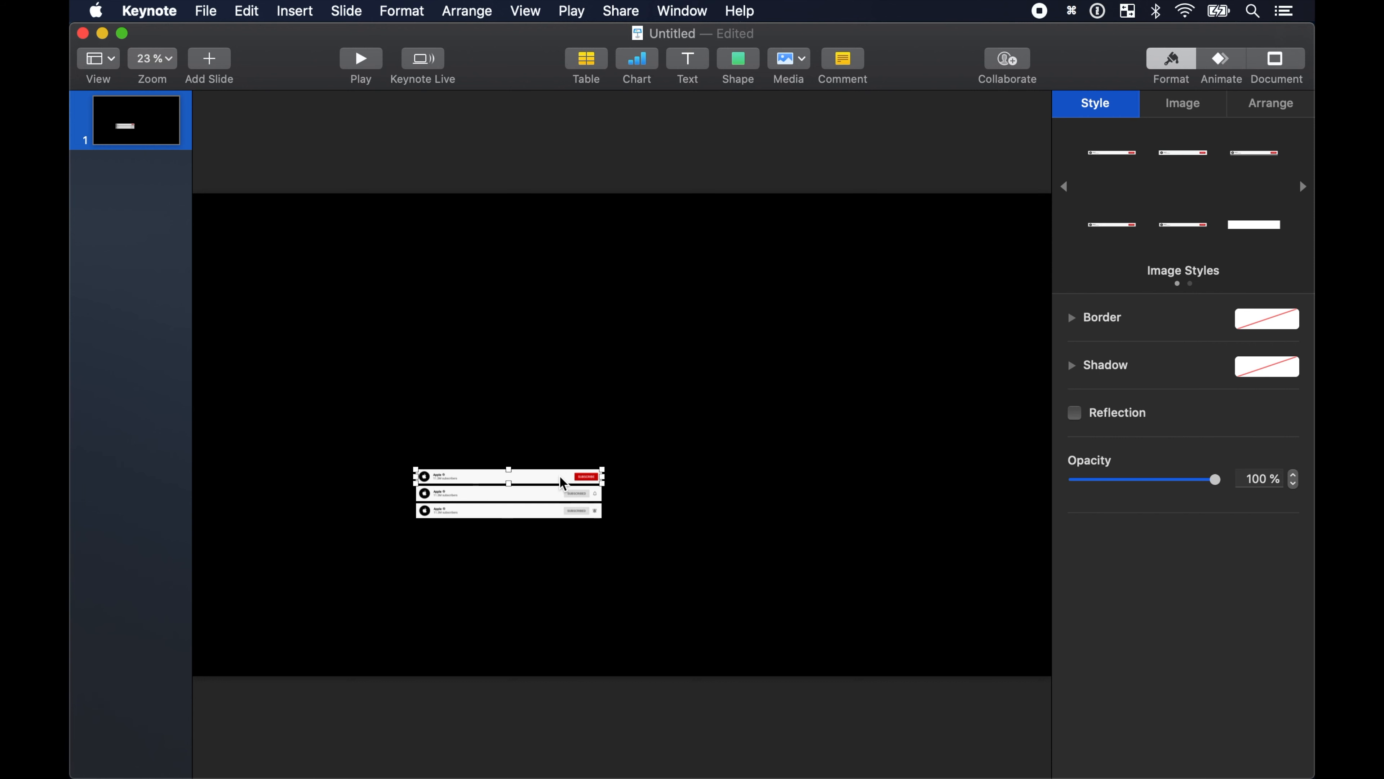
drag(563, 482, 582, 599)
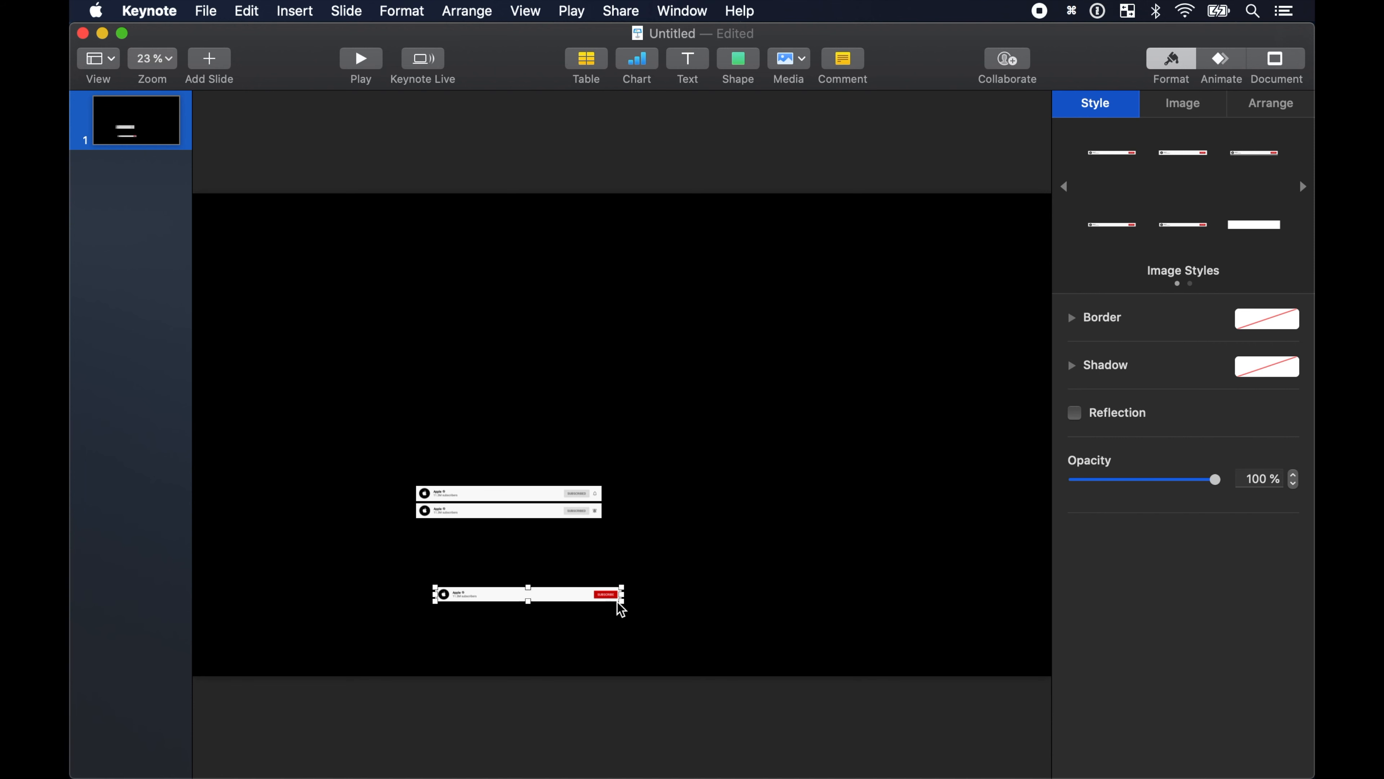
drag(620, 602, 964, 626)
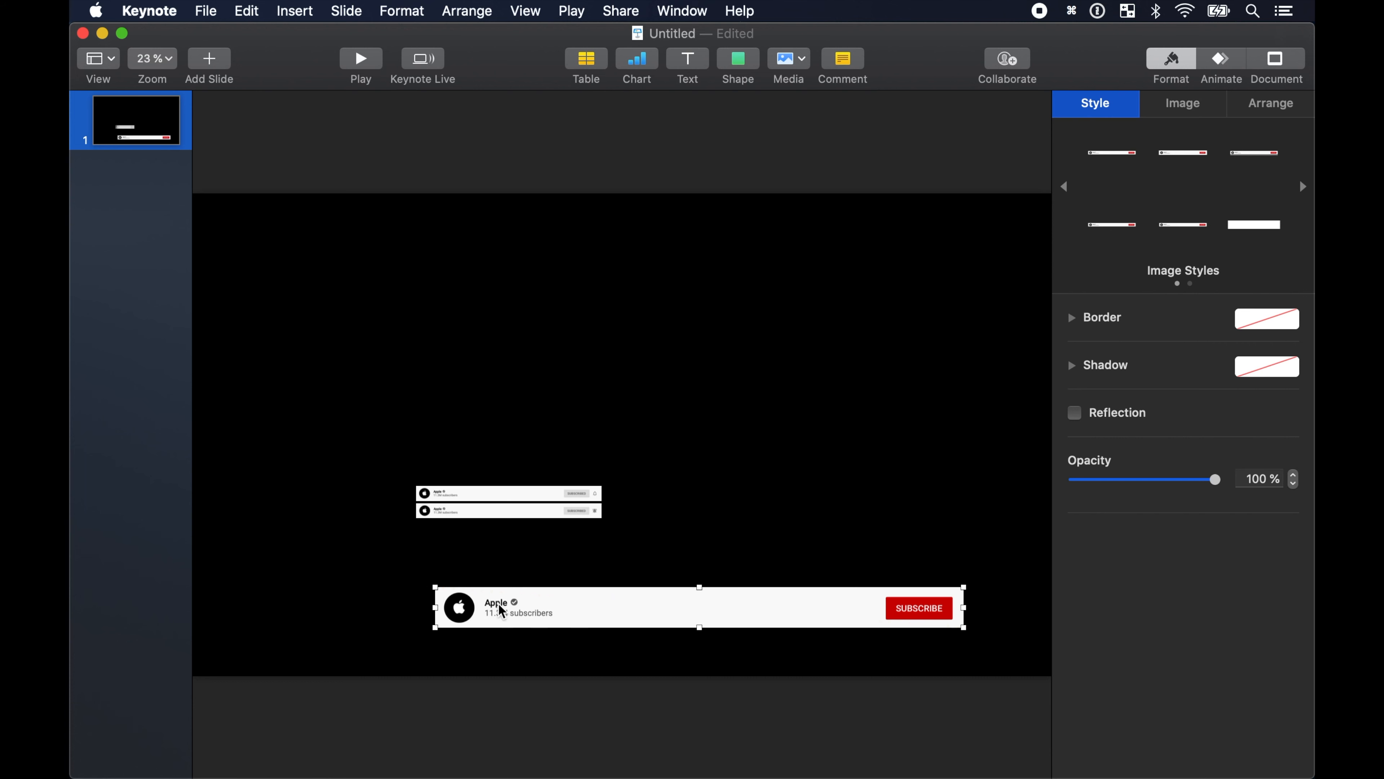
drag(434, 585, 300, 577)
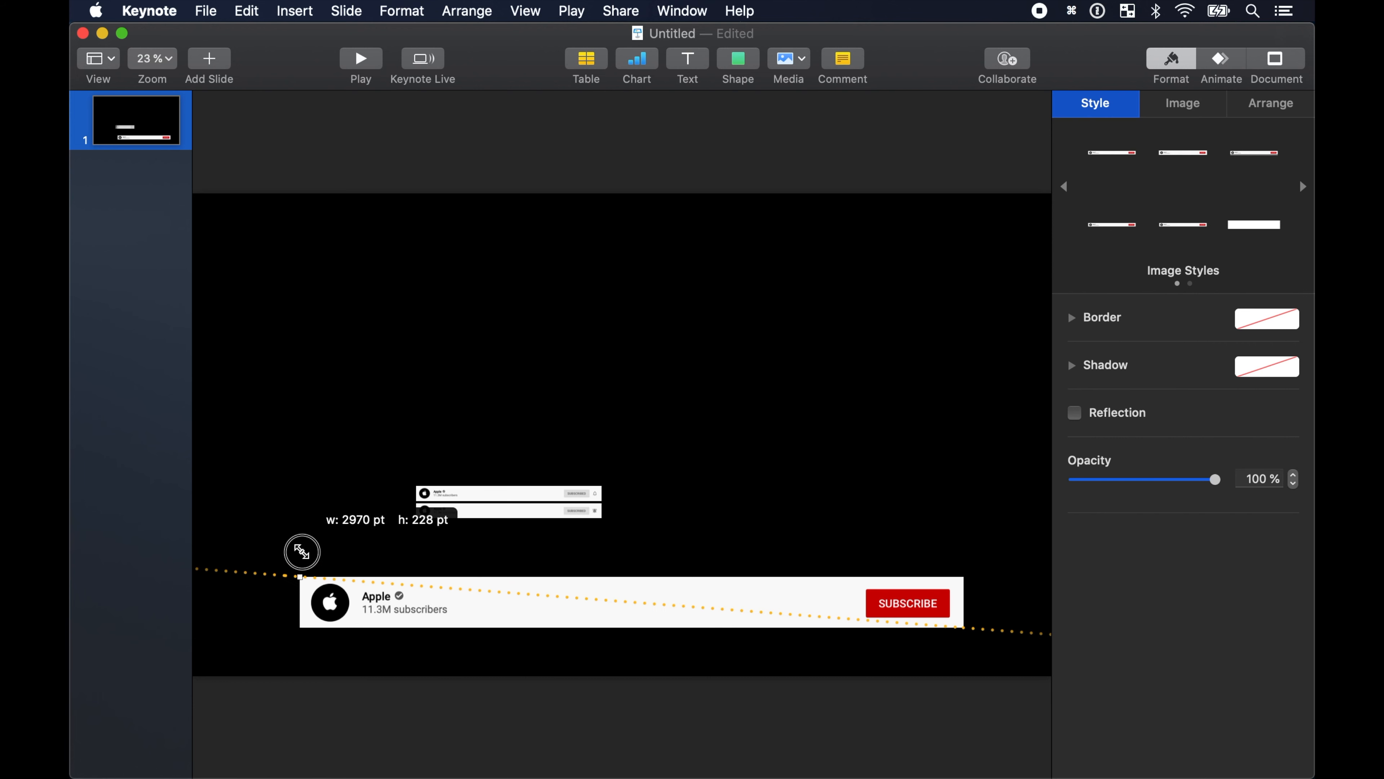
Move the two small SUBSCRIBED bars into the slide's upper half and place the enlarged SUBSCRIBE bar just below the slide's centre.
drag(567, 599, 578, 579)
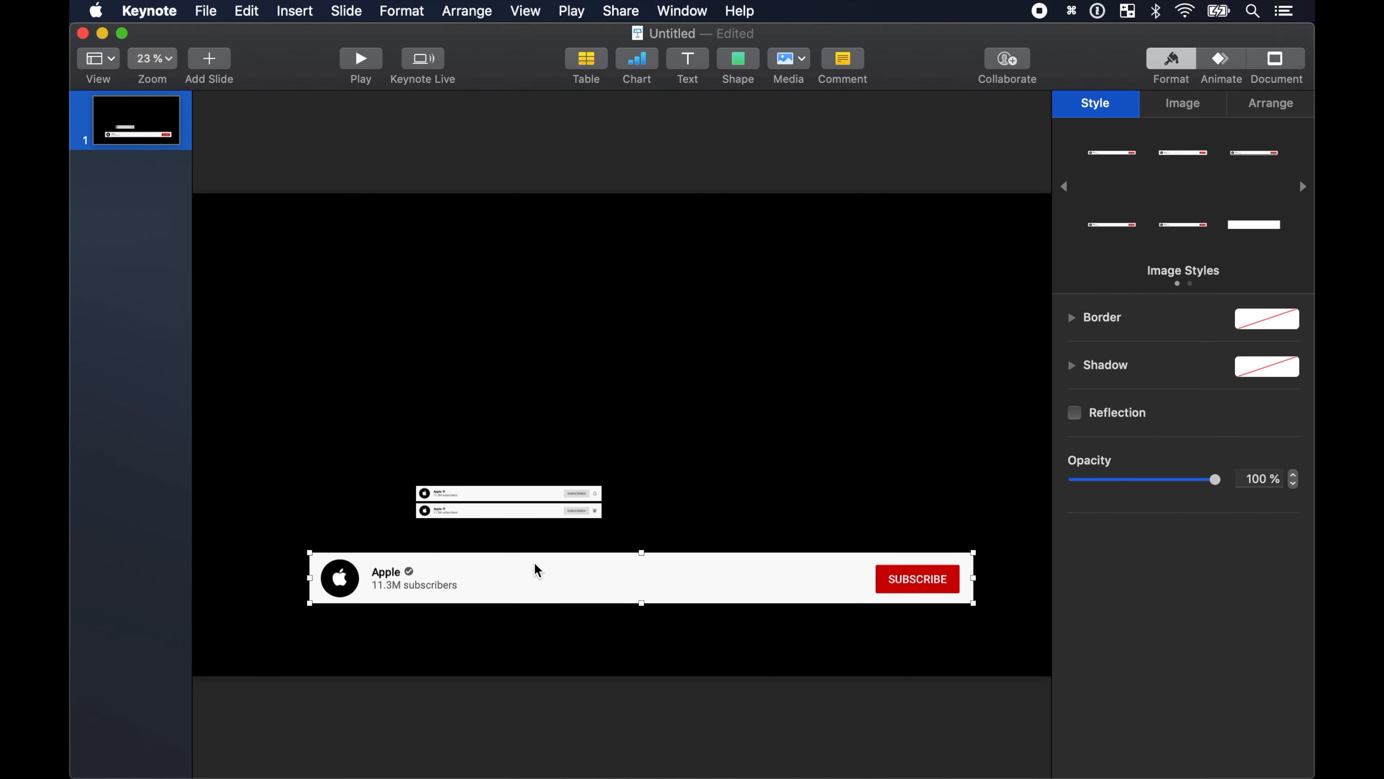
drag(458, 437, 526, 297)
drag(663, 566, 654, 506)
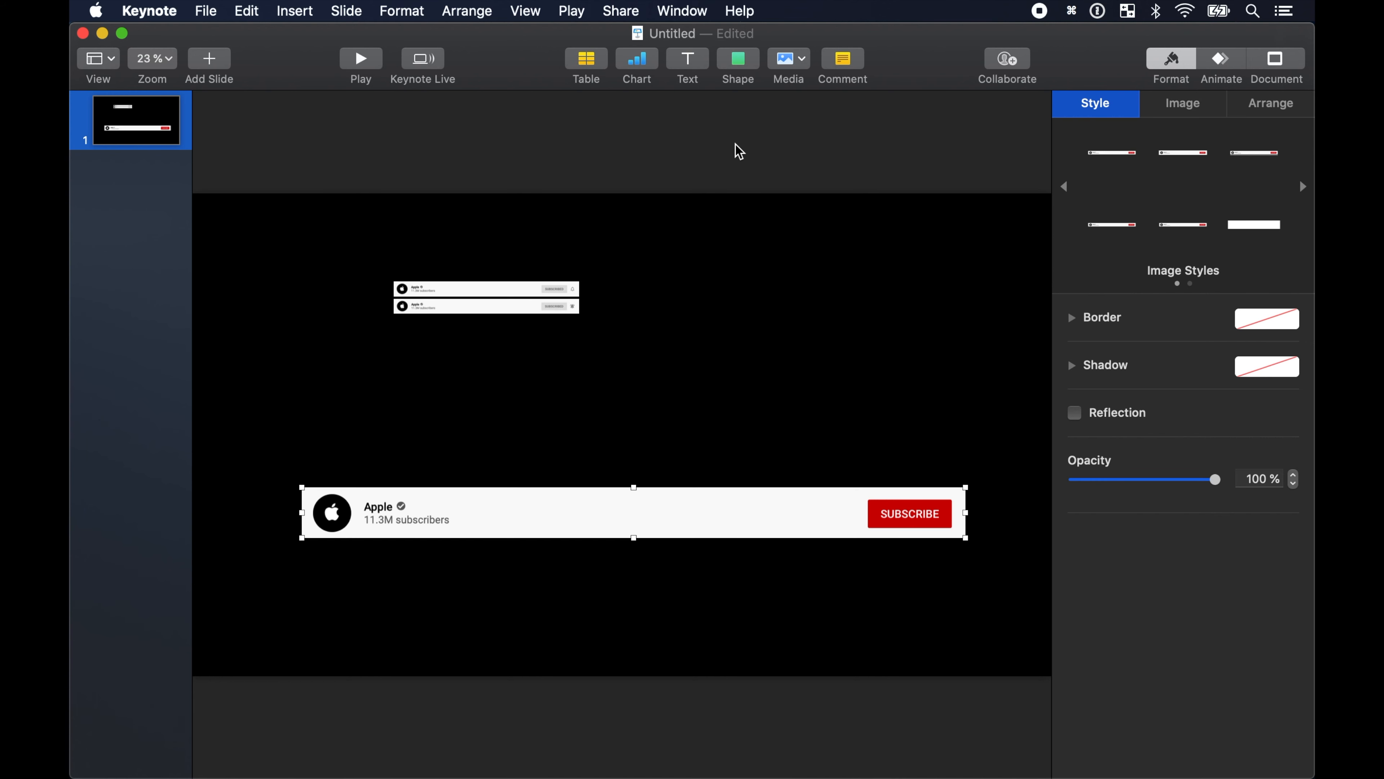
Add a square shape, stretch it to about the SUBSCRIBE bar's width, slightly taller, and centre it horizontally below the bar.
click(742, 66)
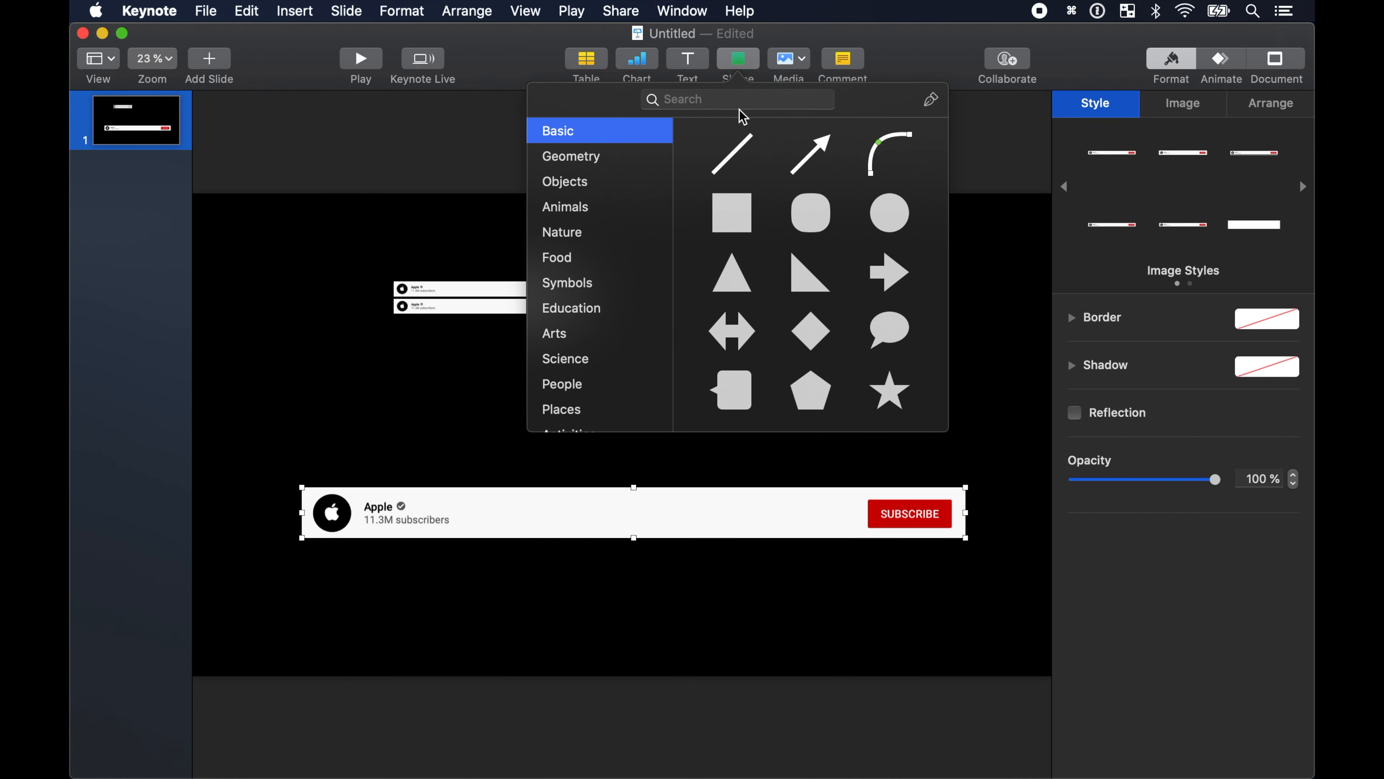
click(743, 217)
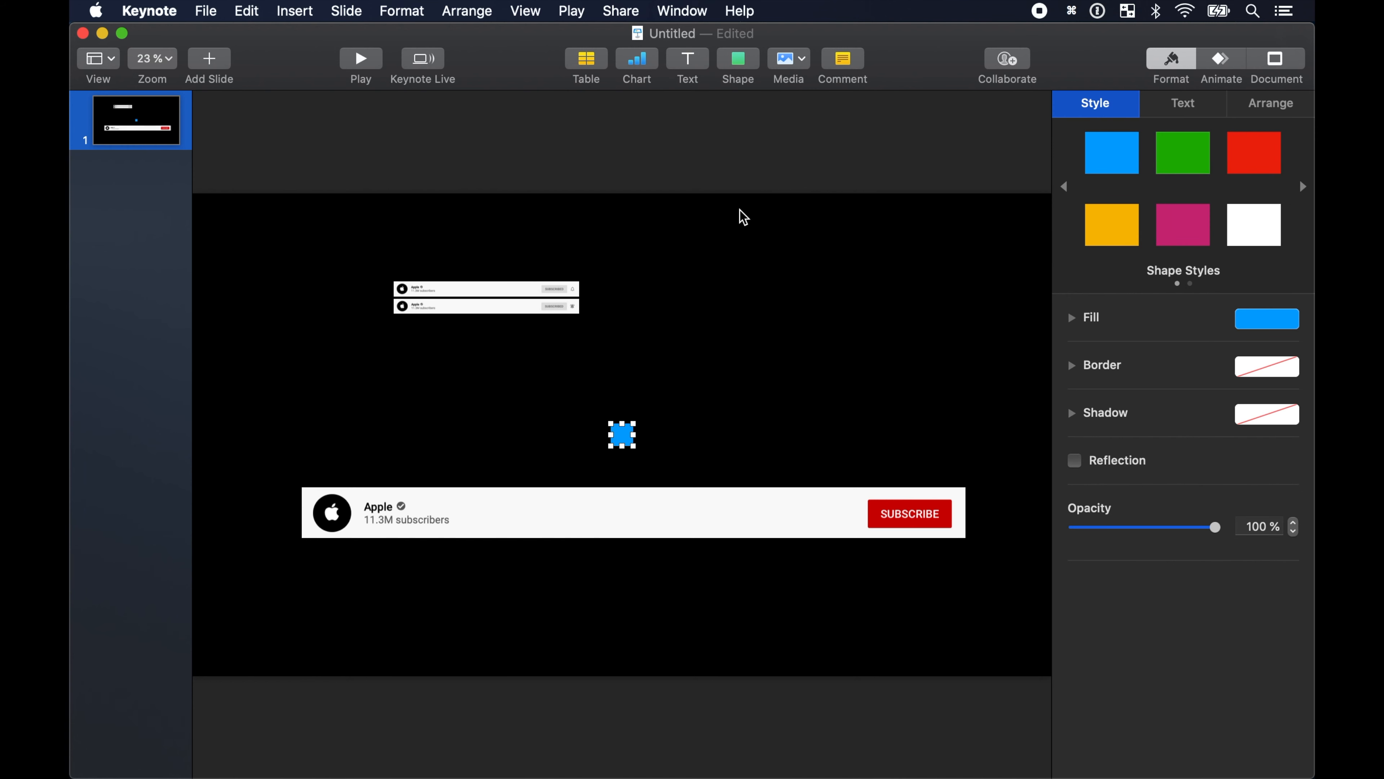
drag(623, 441, 306, 567)
drag(659, 609, 972, 645)
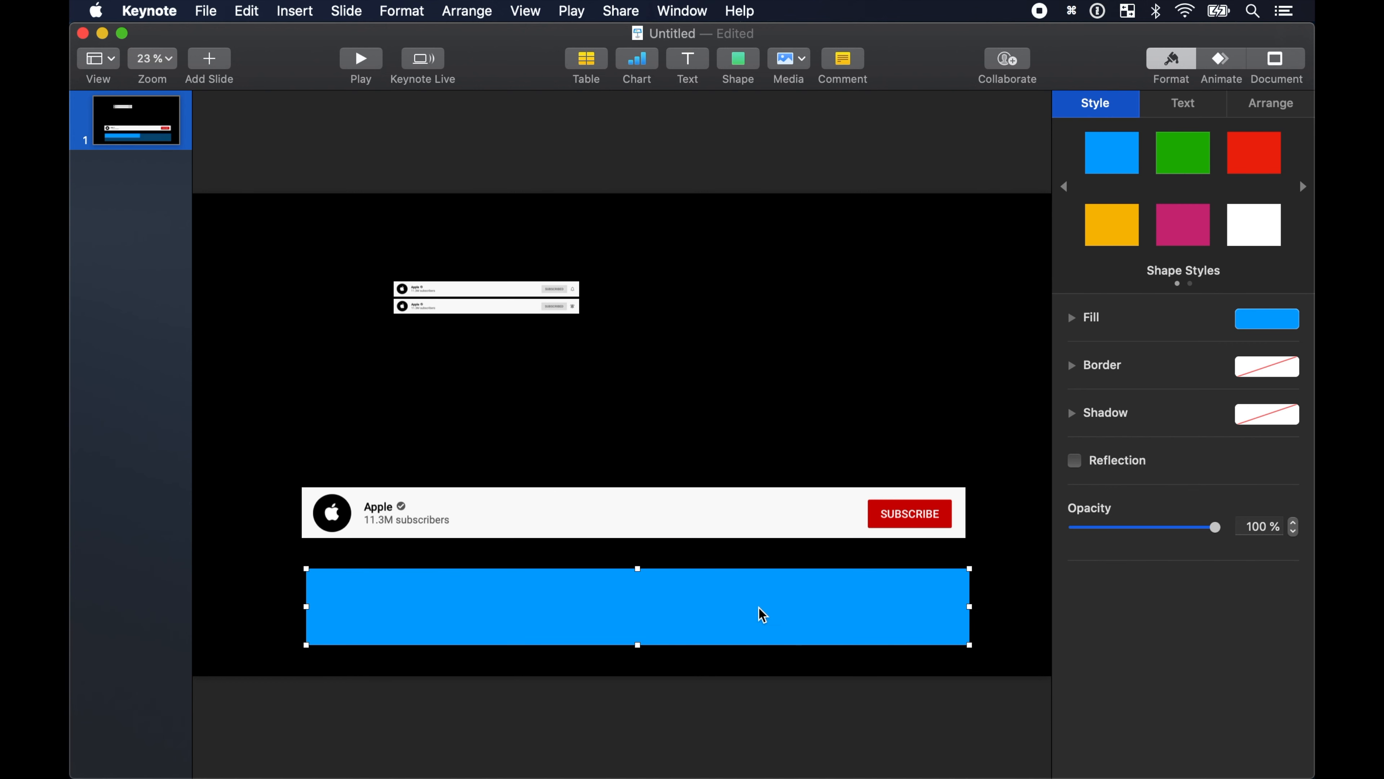
drag(677, 606, 662, 606)
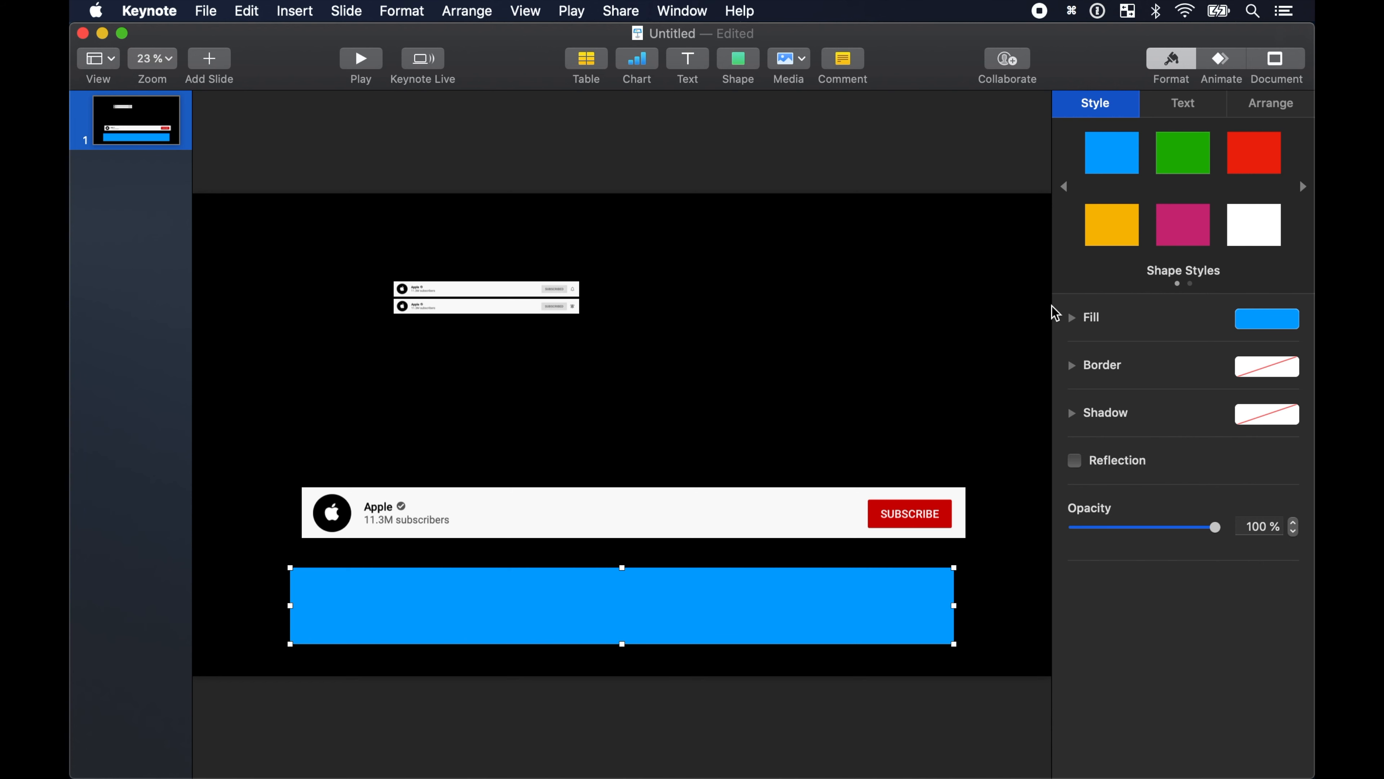
Fill the rectangle with the off-white colour sampled from the SUBSCRIBE bar's background.
click(1292, 323)
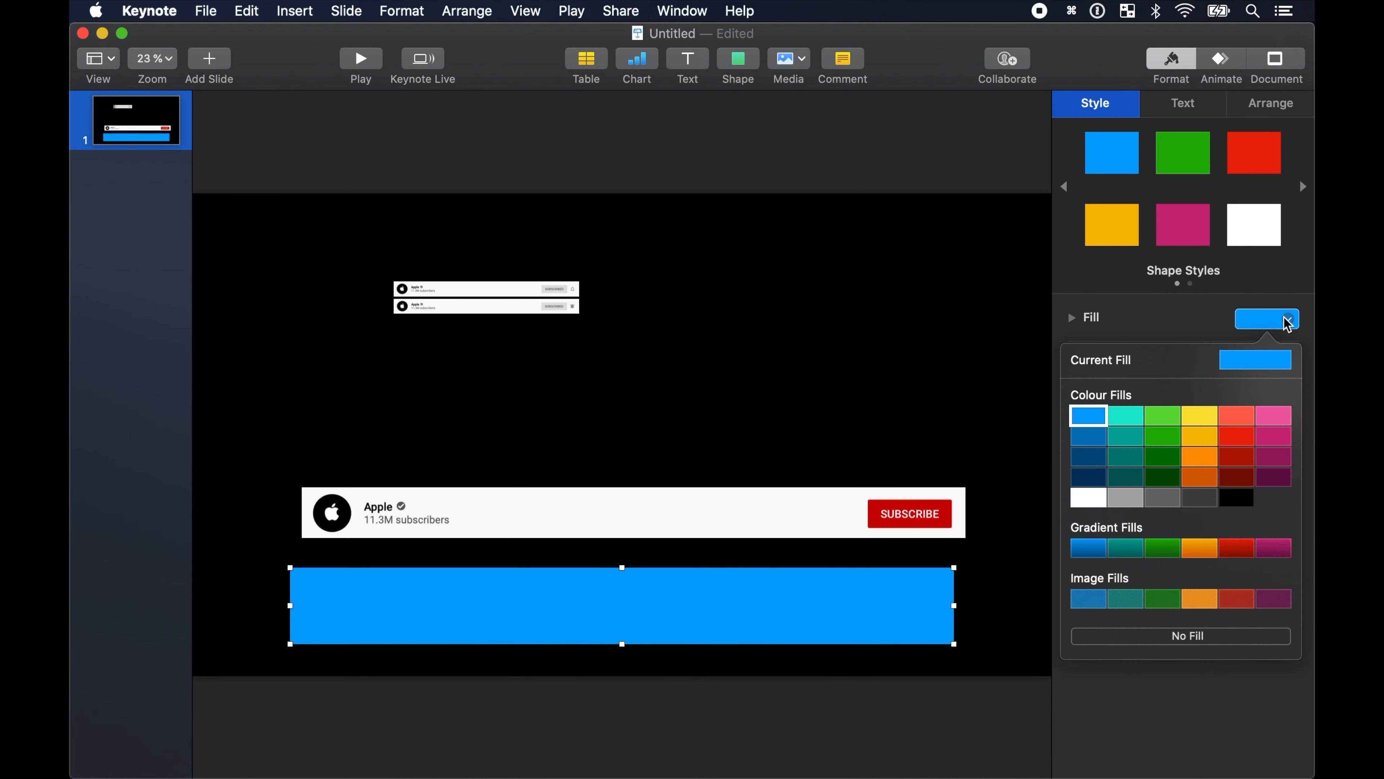
click(1090, 499)
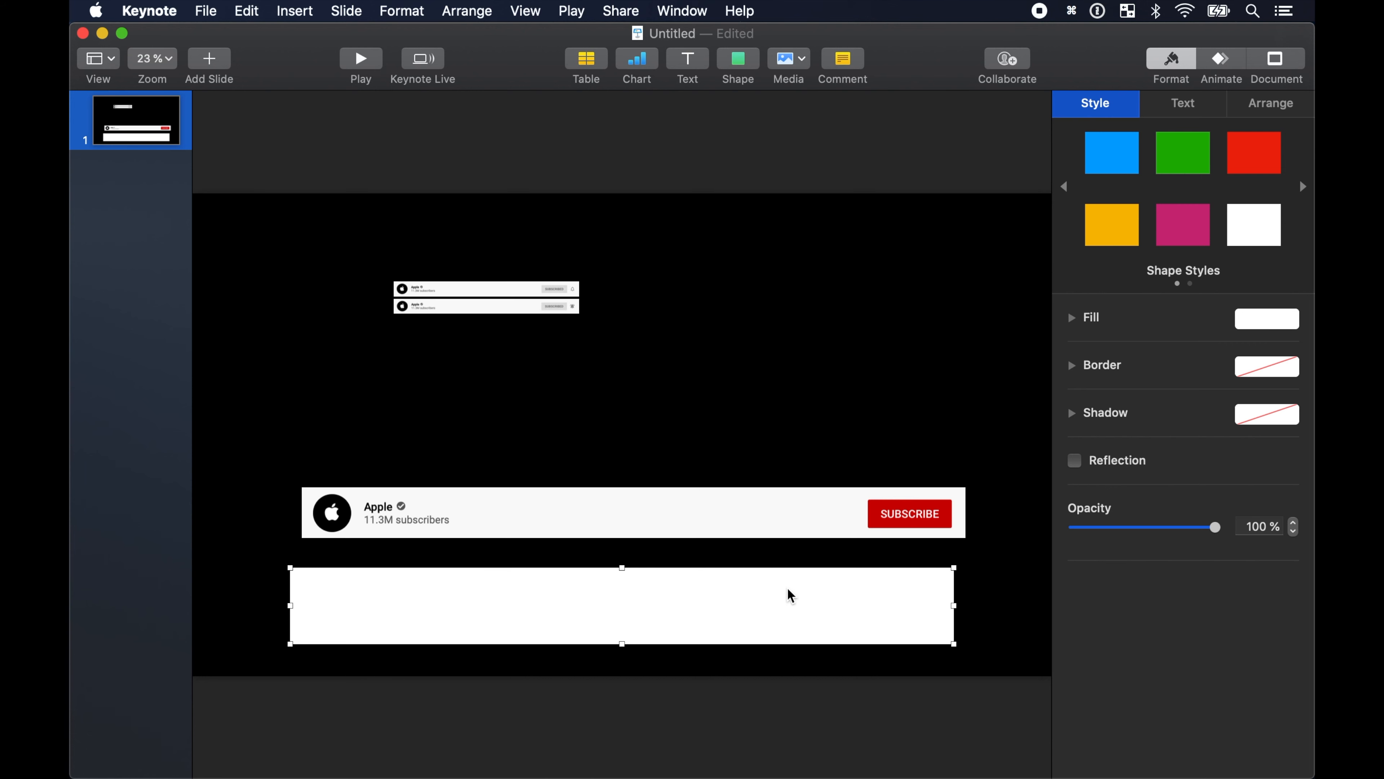
click(1072, 318)
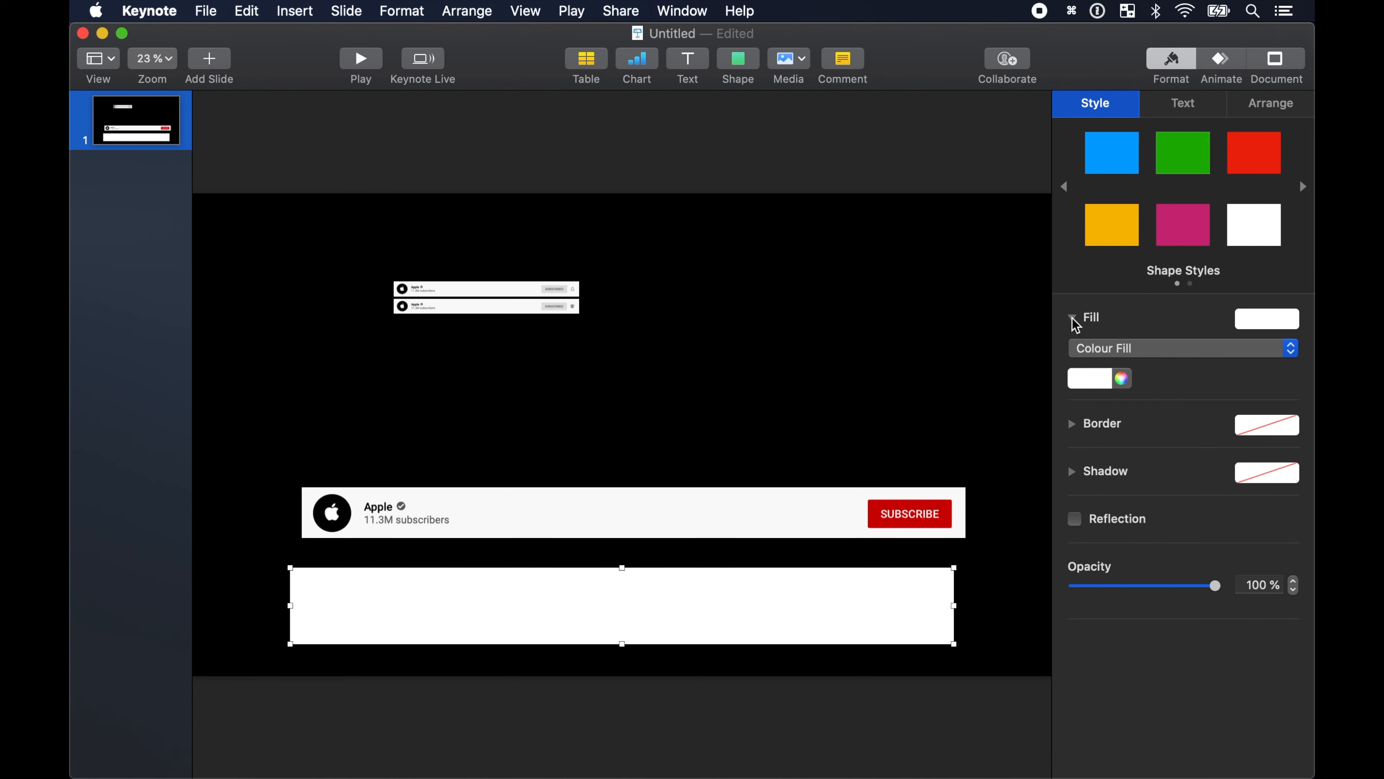
click(1122, 379)
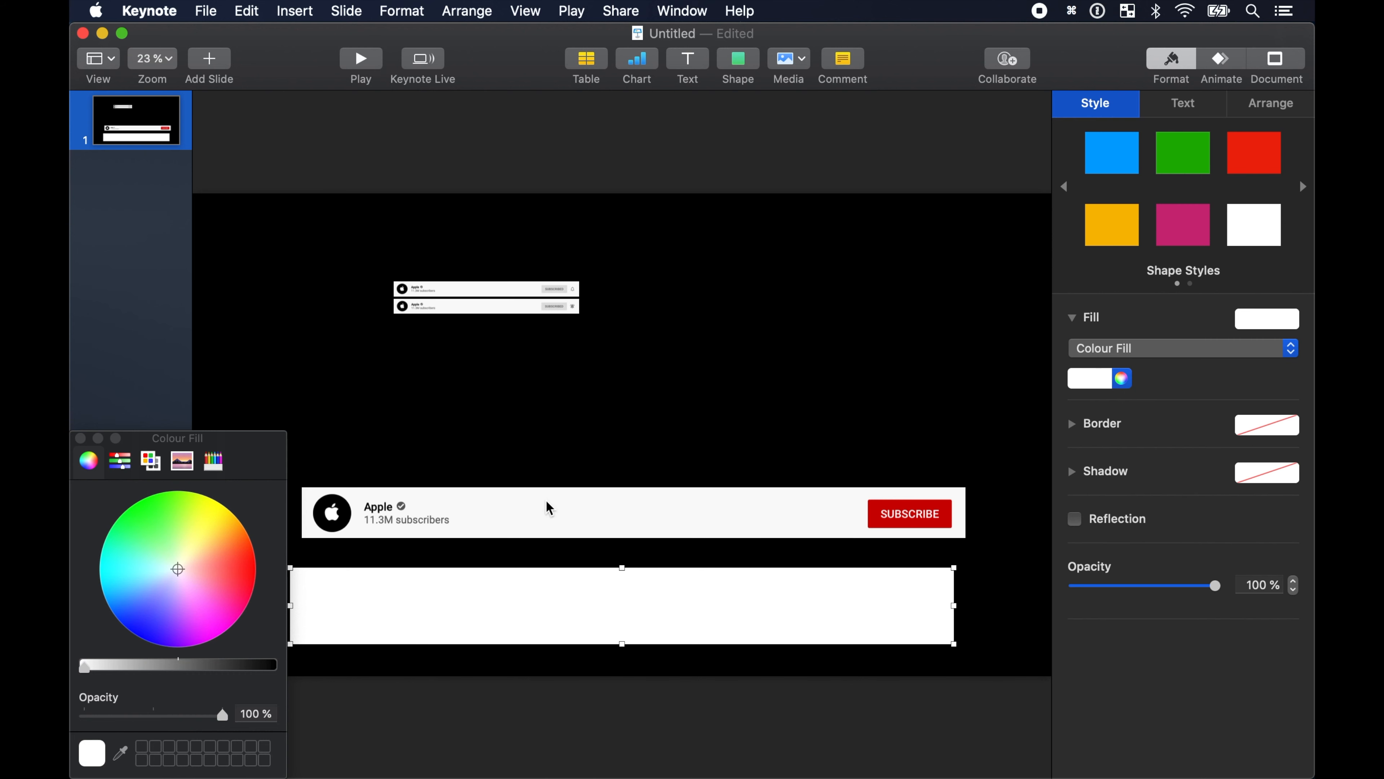
click(121, 753)
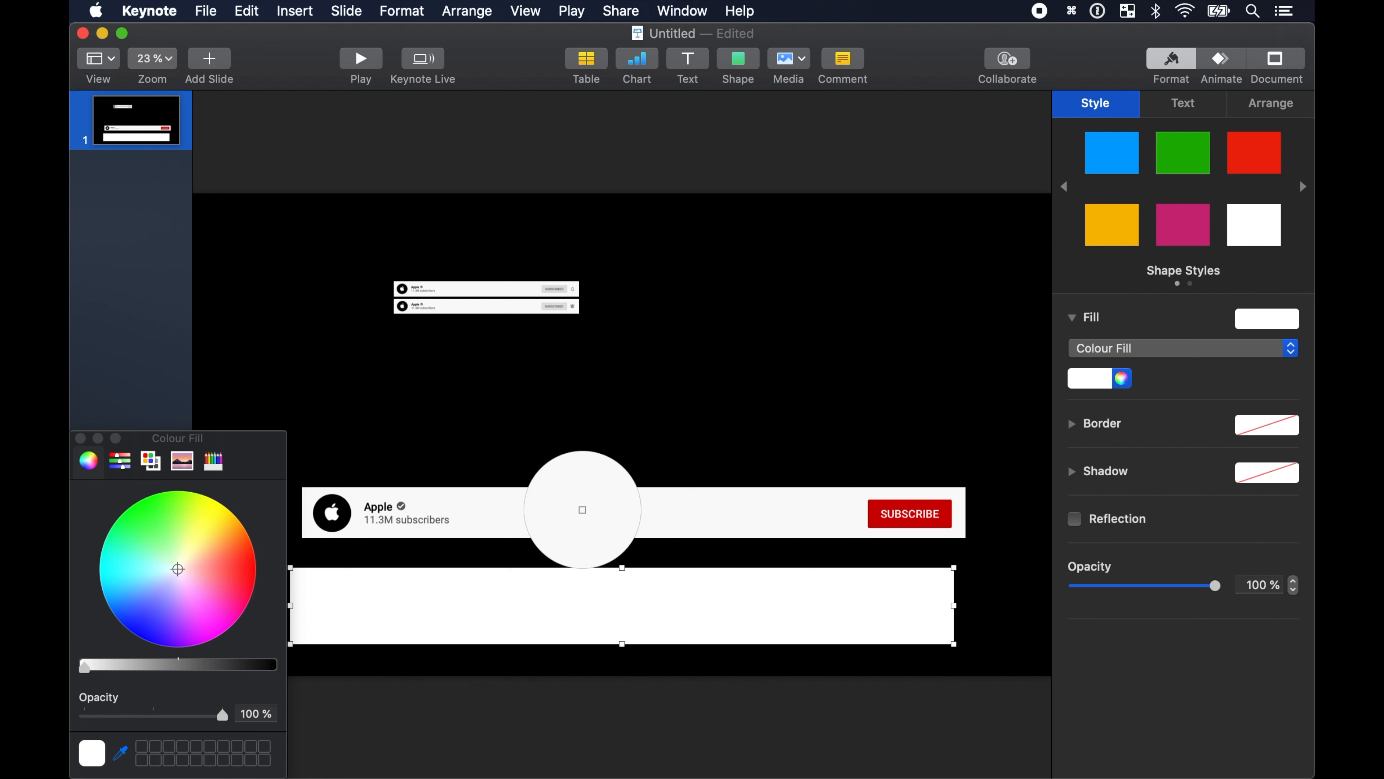
click(582, 509)
click(80, 439)
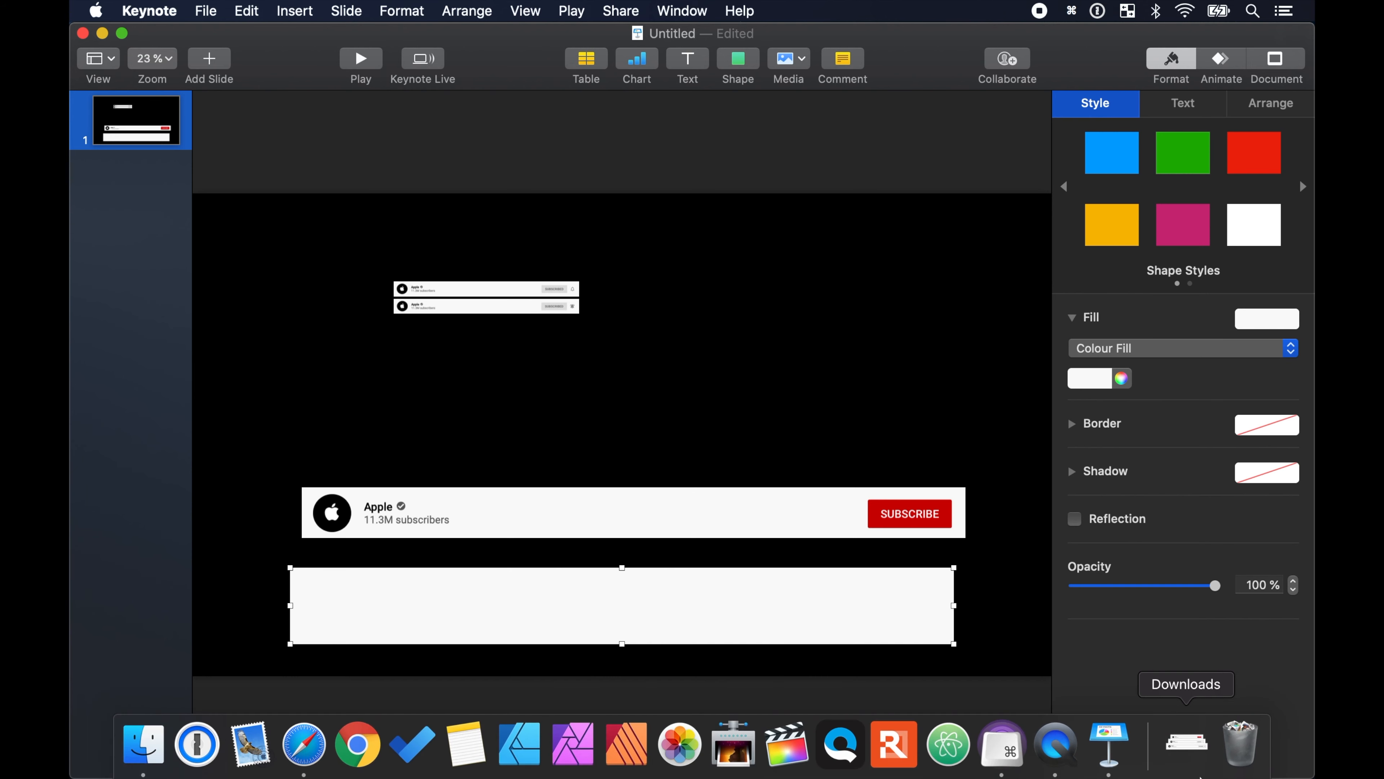
Add the profile photo from the Downloads folder to the empty area above the SUBSCRIBE bar.
click(1186, 744)
drag(1196, 484, 766, 341)
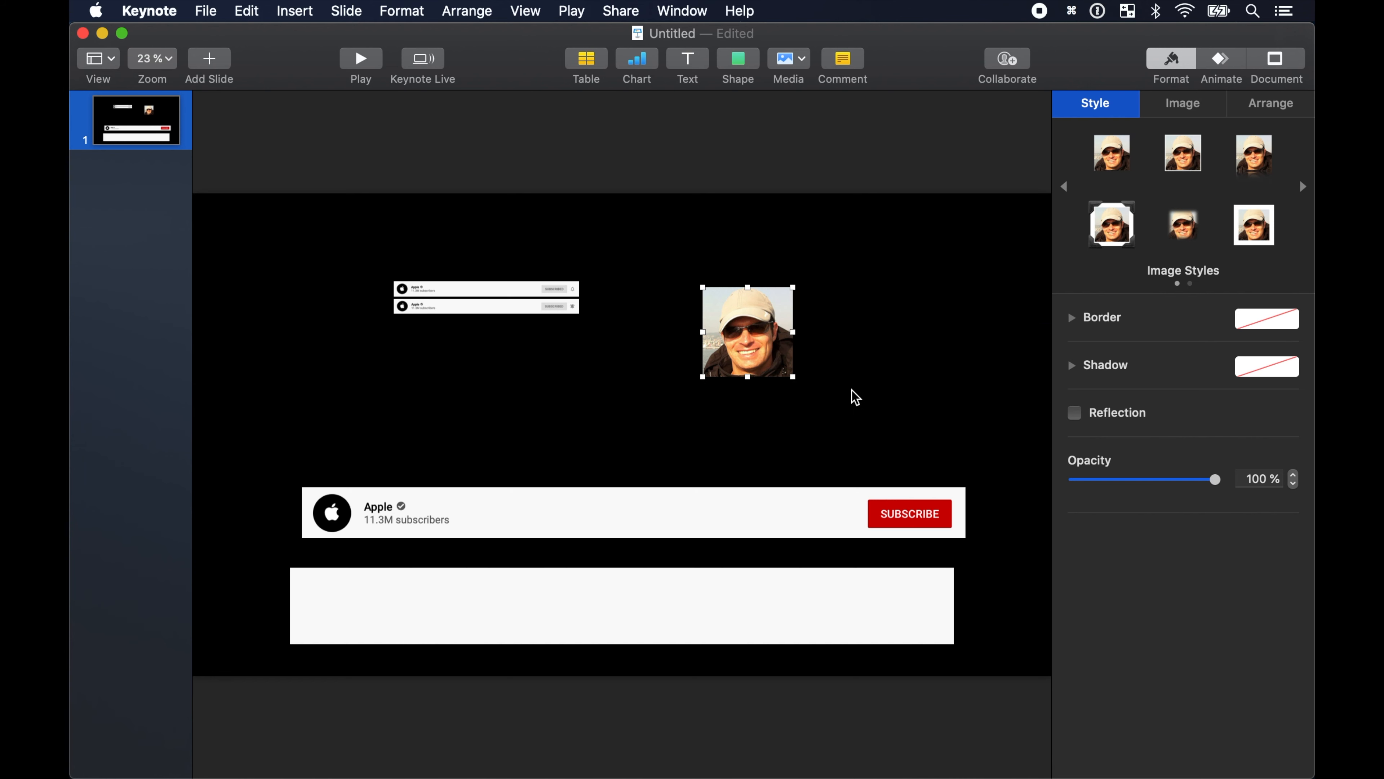
Add a circle shape centred on the profile photo and enlarge it until it touches all four edges of the photo.
click(170, 61)
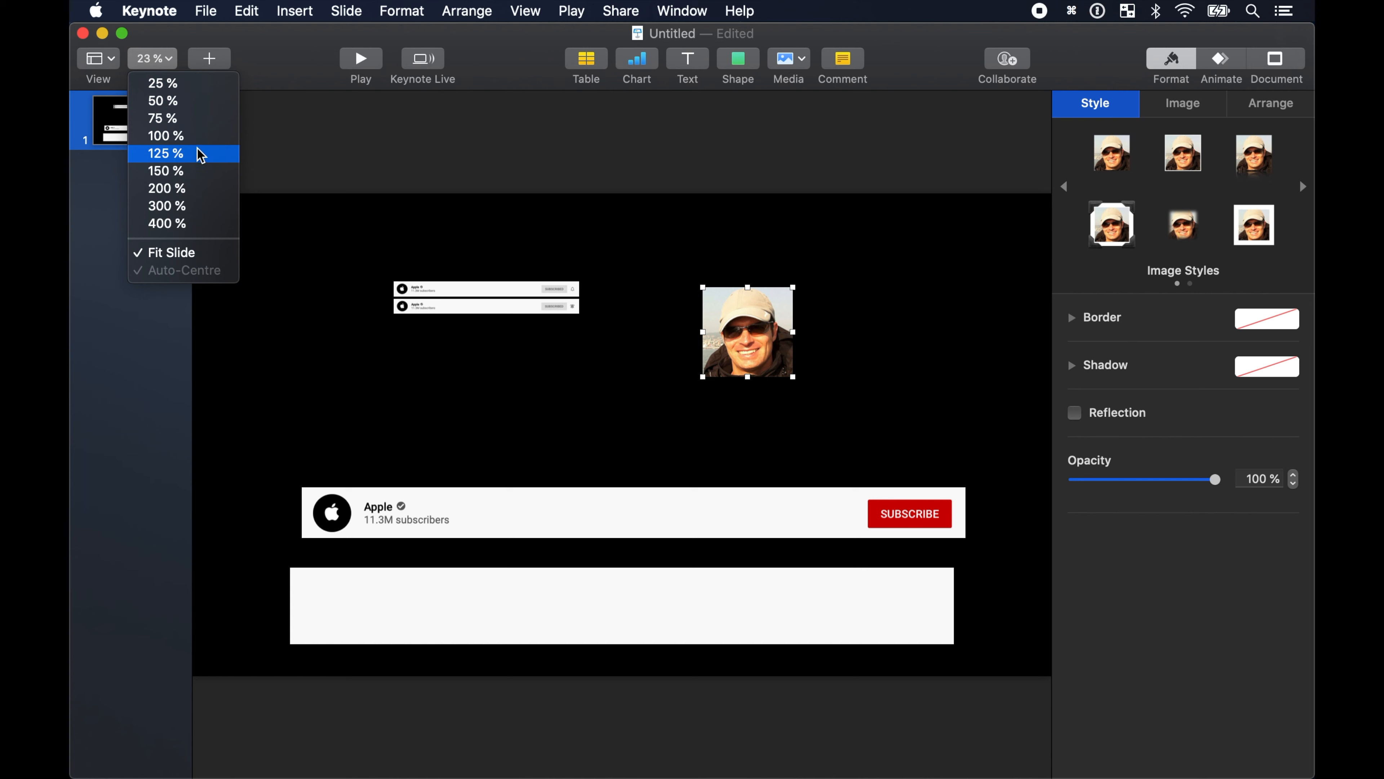
click(197, 138)
scroll(813, 253, right, 8)
scroll(823, 261, up, 6)
scroll(829, 267, up, 4)
scroll(830, 267, right, 2)
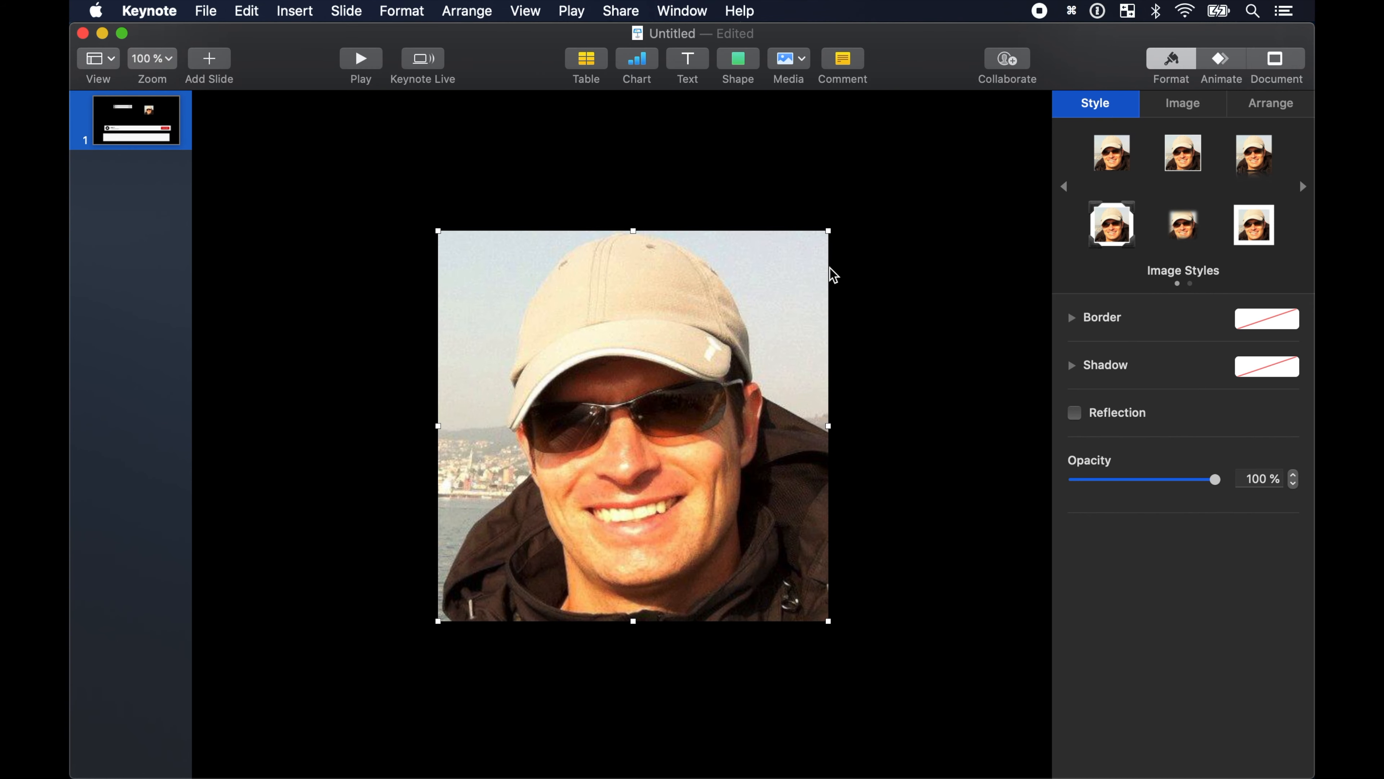
click(741, 64)
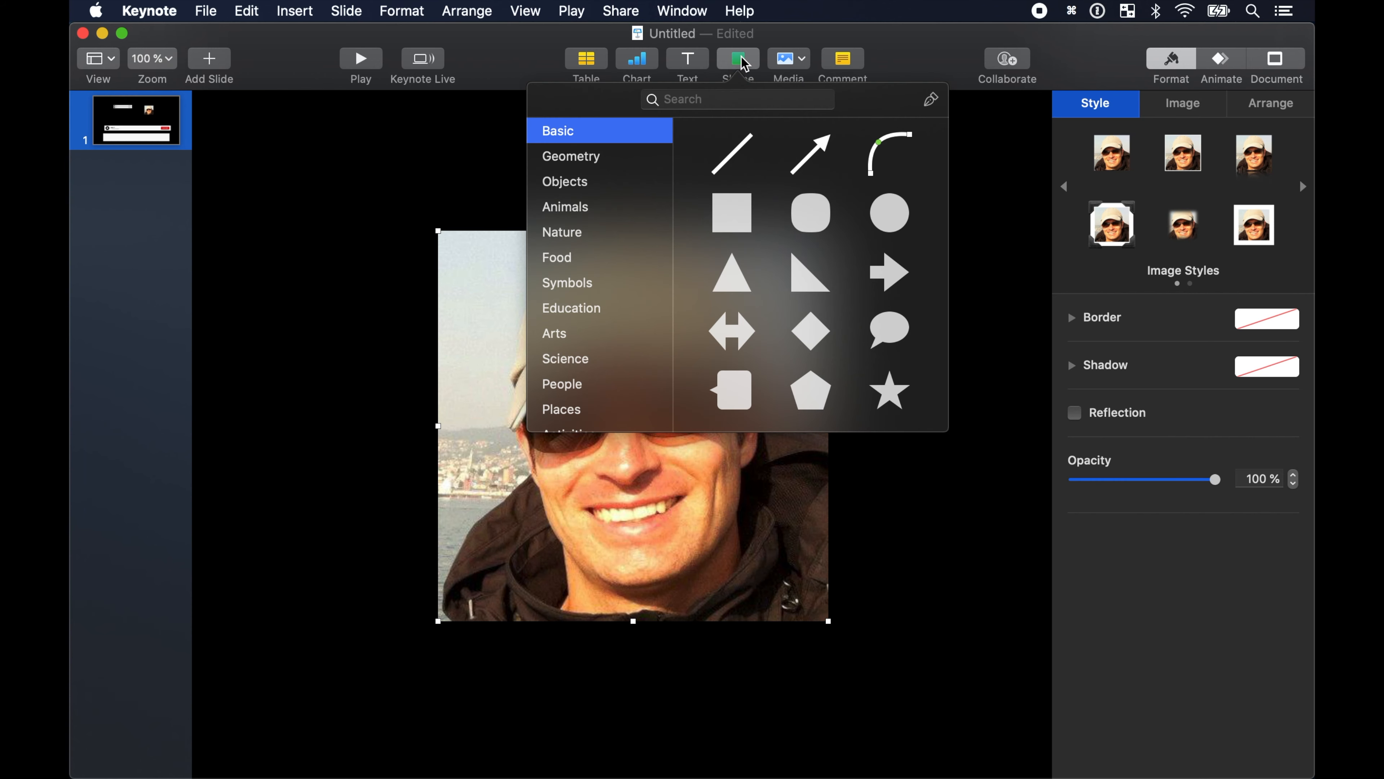
click(889, 212)
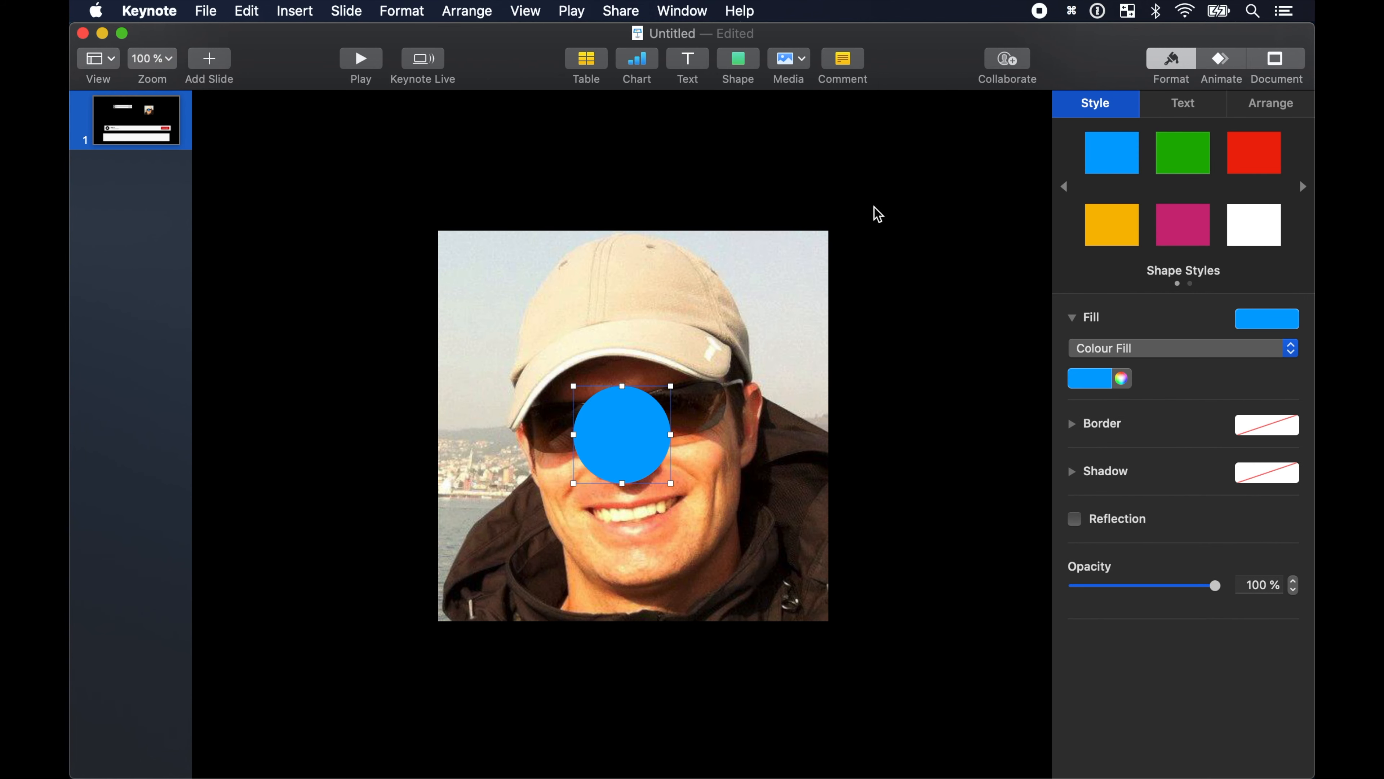
drag(629, 444, 641, 429)
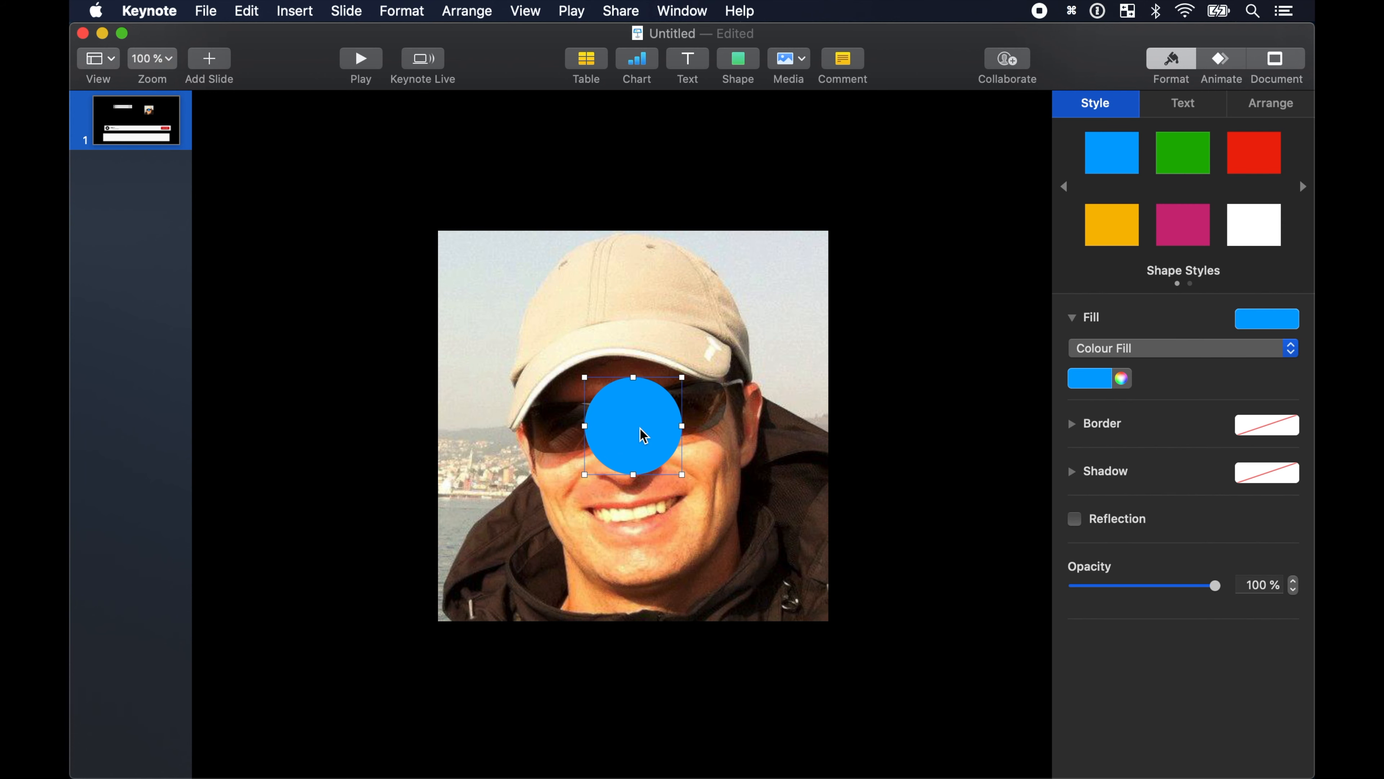
drag(583, 375, 417, 268)
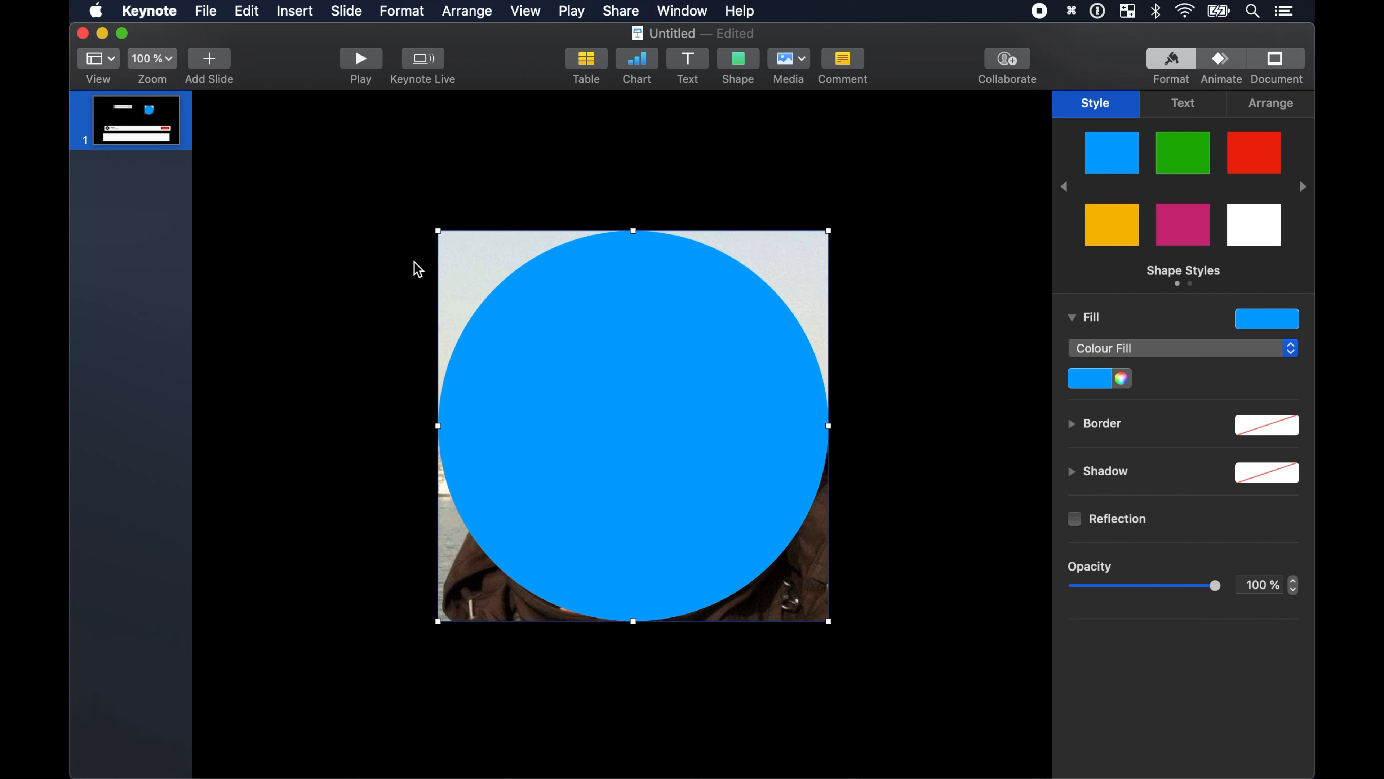
click(414, 14)
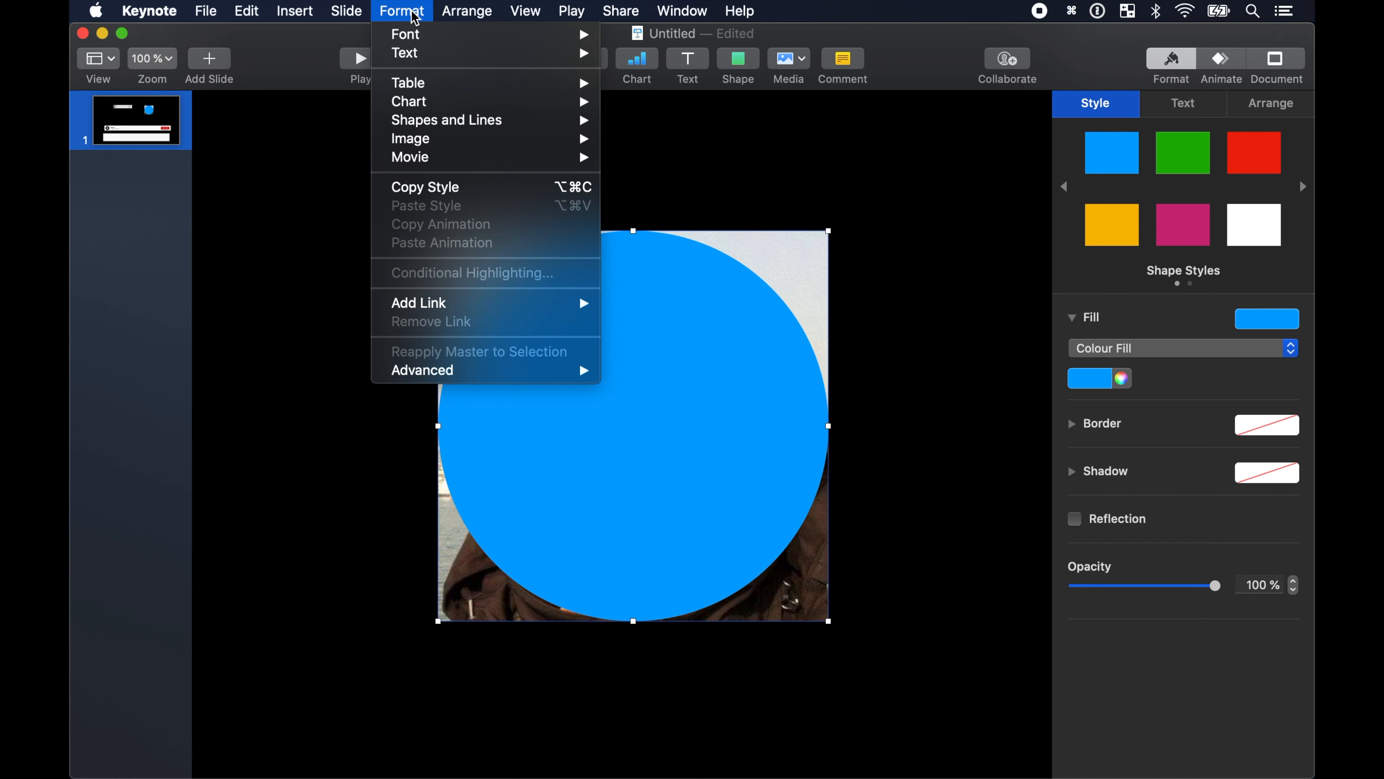
mouse_move(471, 141)
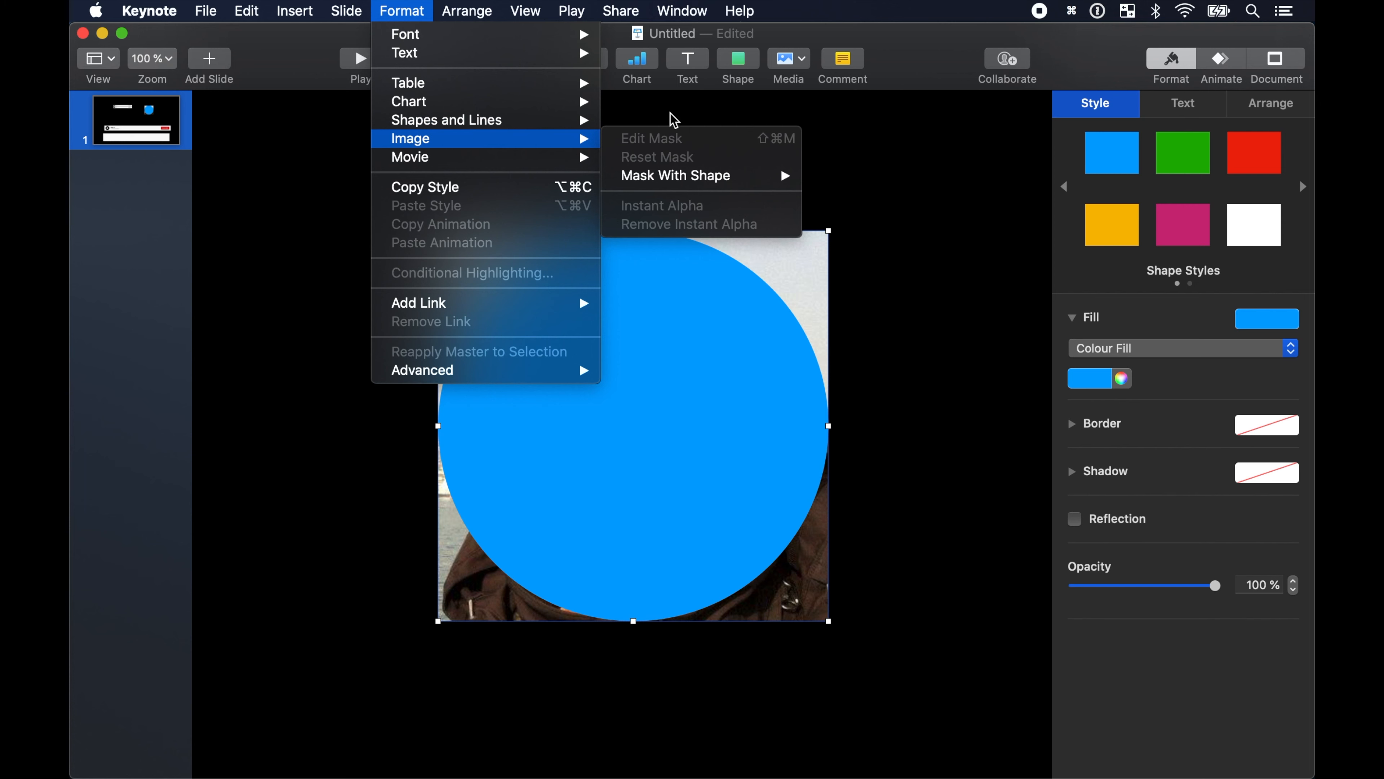
mouse_move(718, 182)
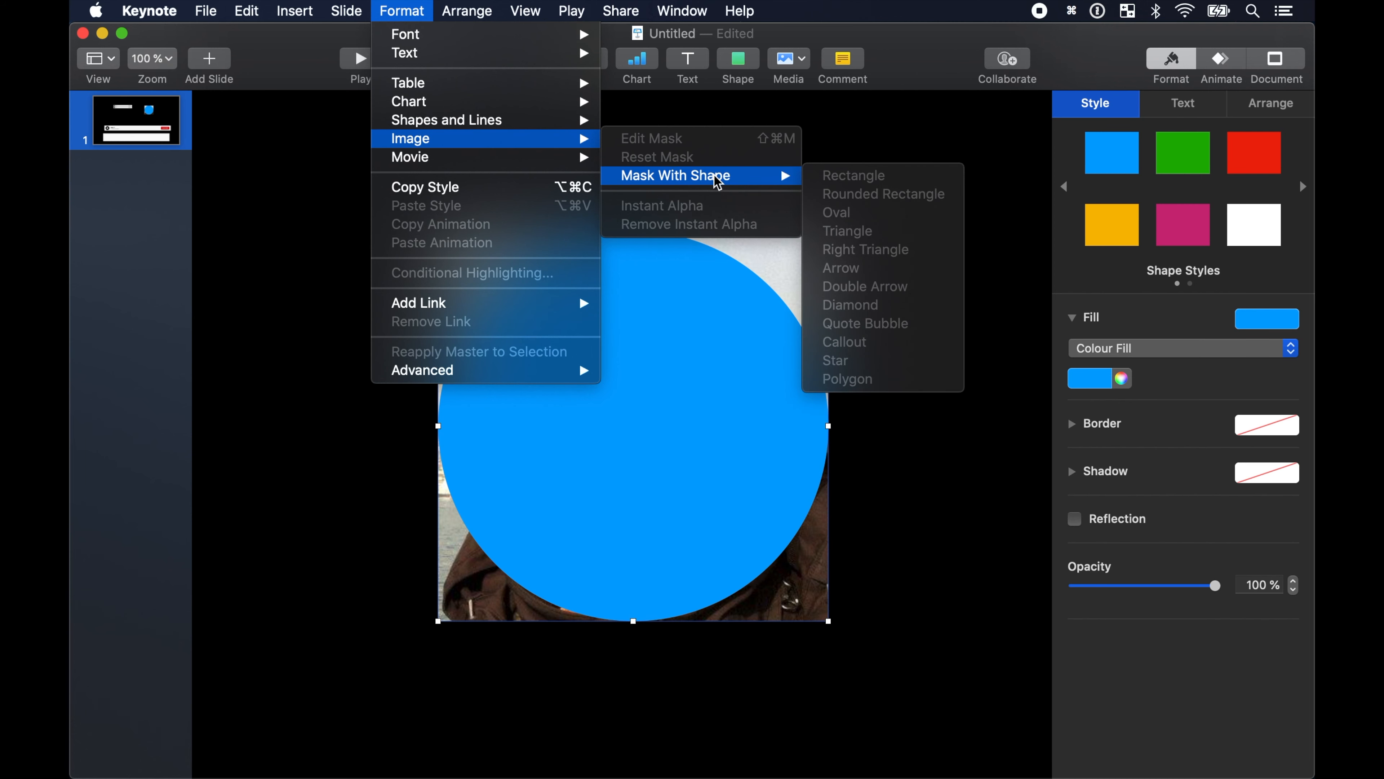
click(926, 152)
click(927, 151)
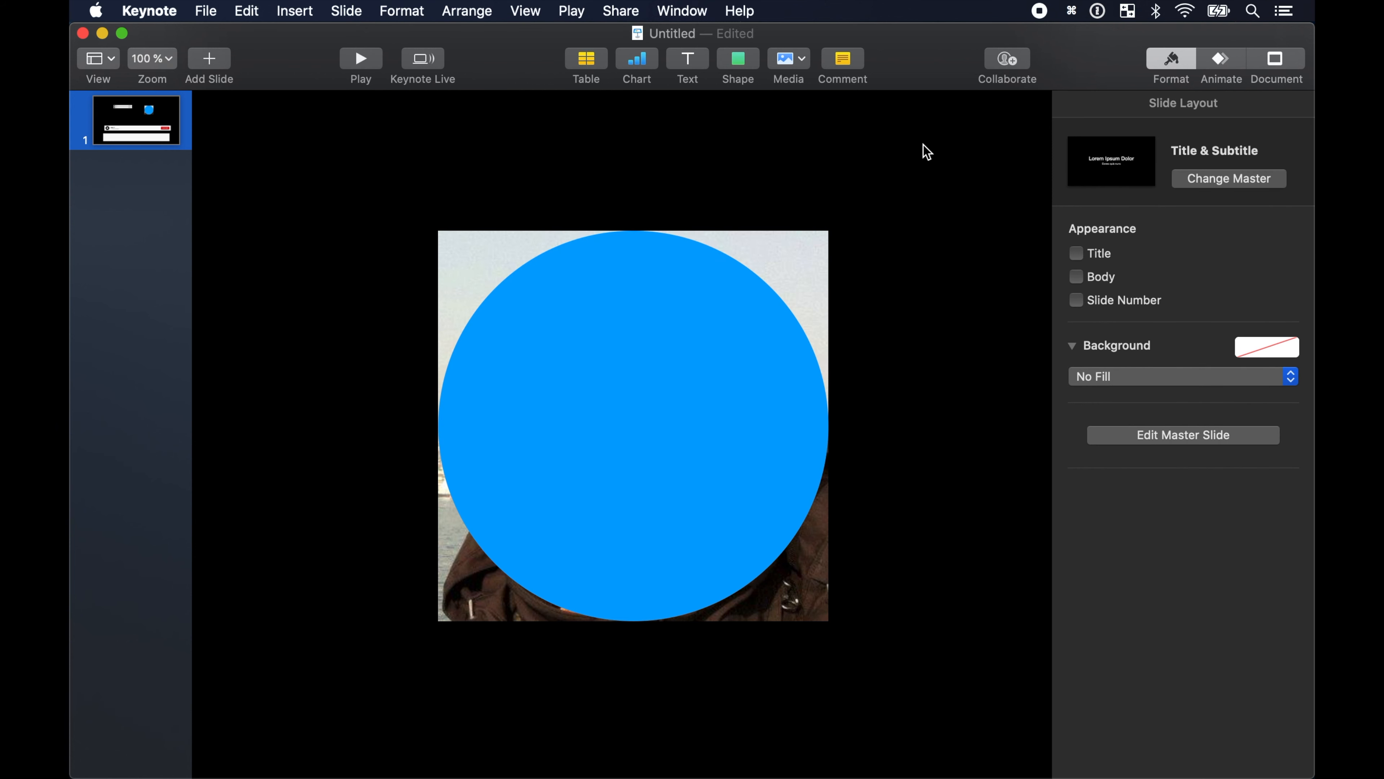
Mask the profile photo with the circle using Mask With Selection and finish the mask editing.
click(806, 248)
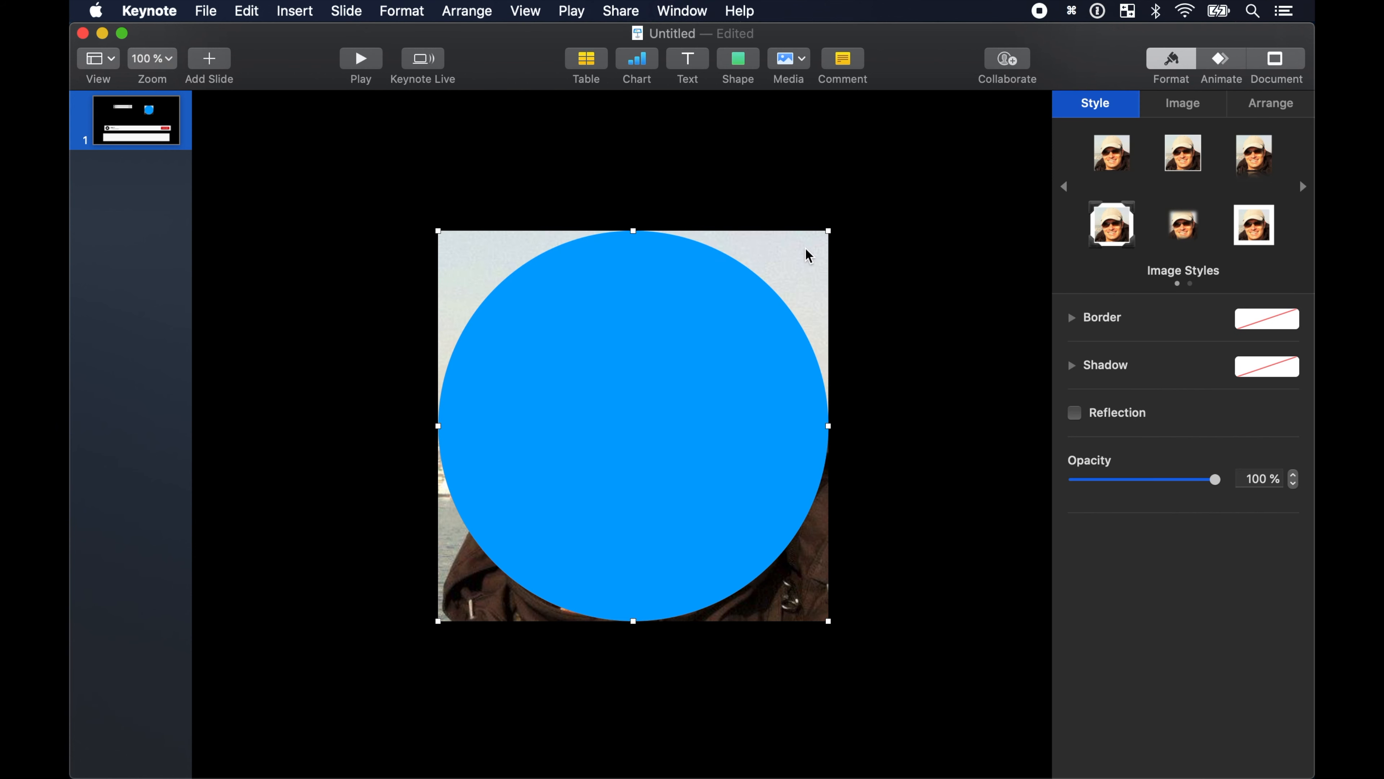
shift+click(657, 384)
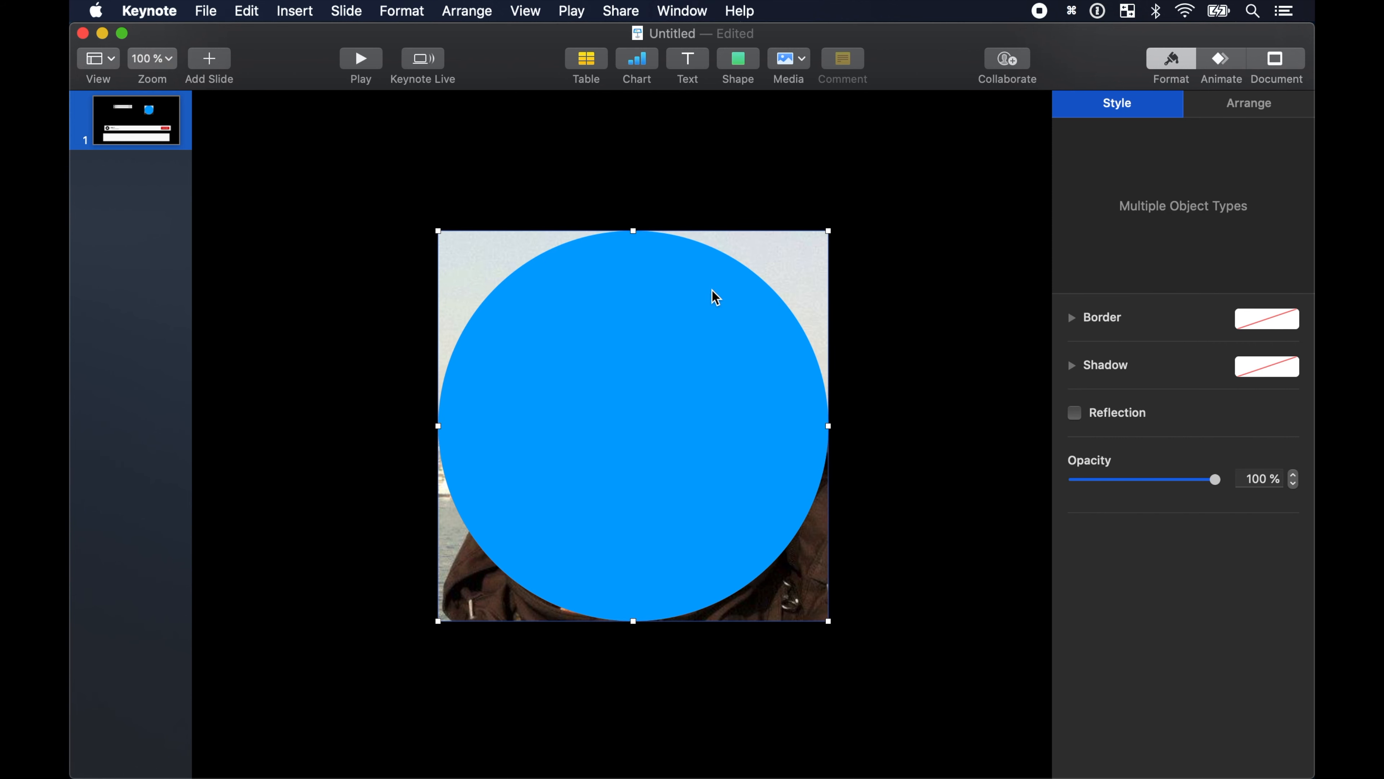
click(400, 11)
mouse_move(458, 139)
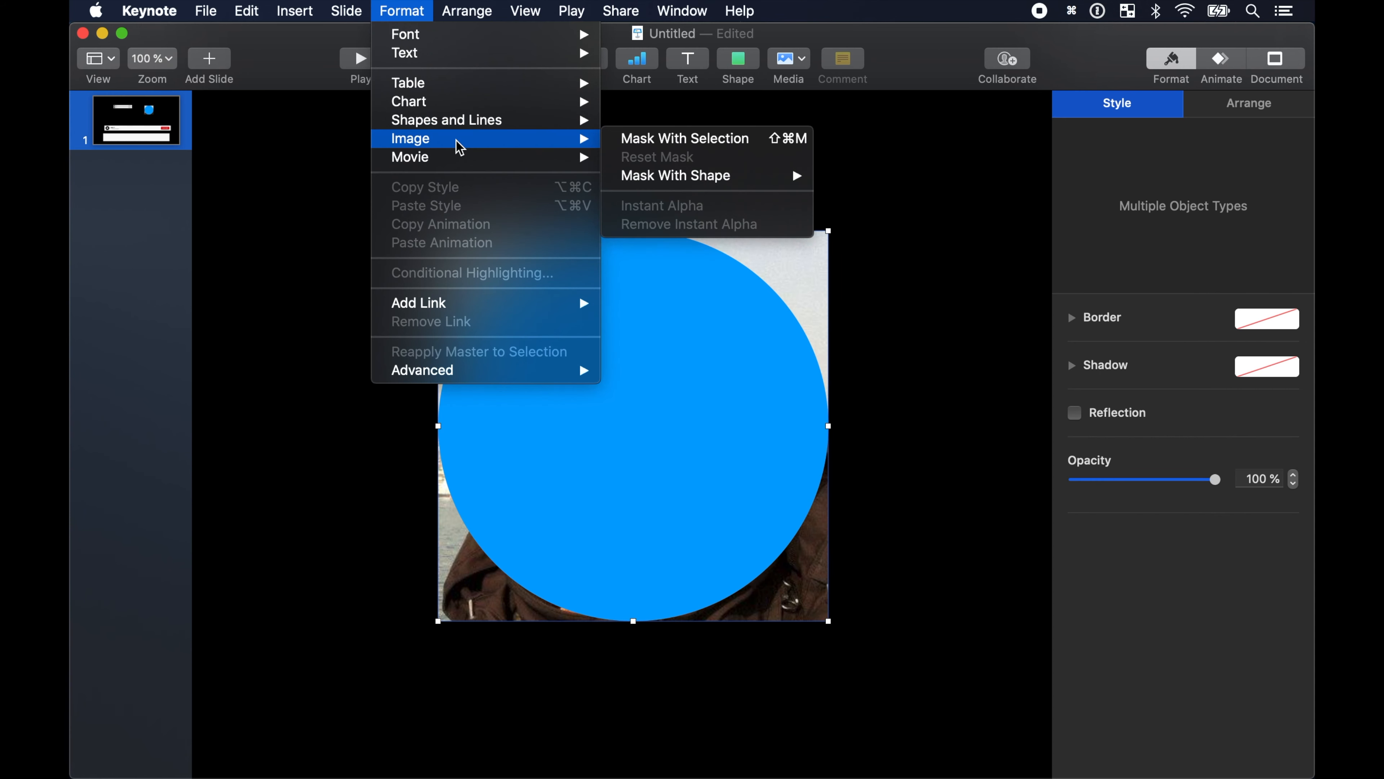
click(661, 138)
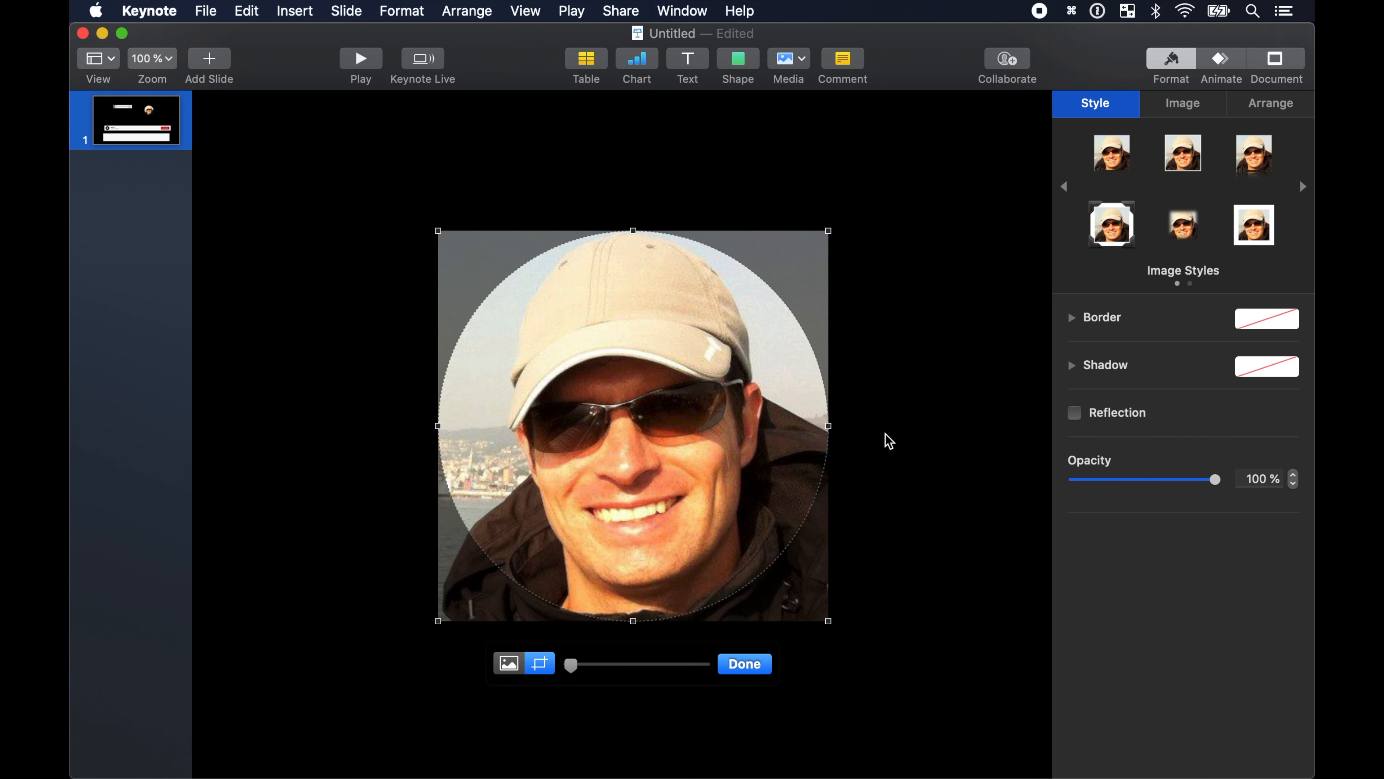
click(750, 664)
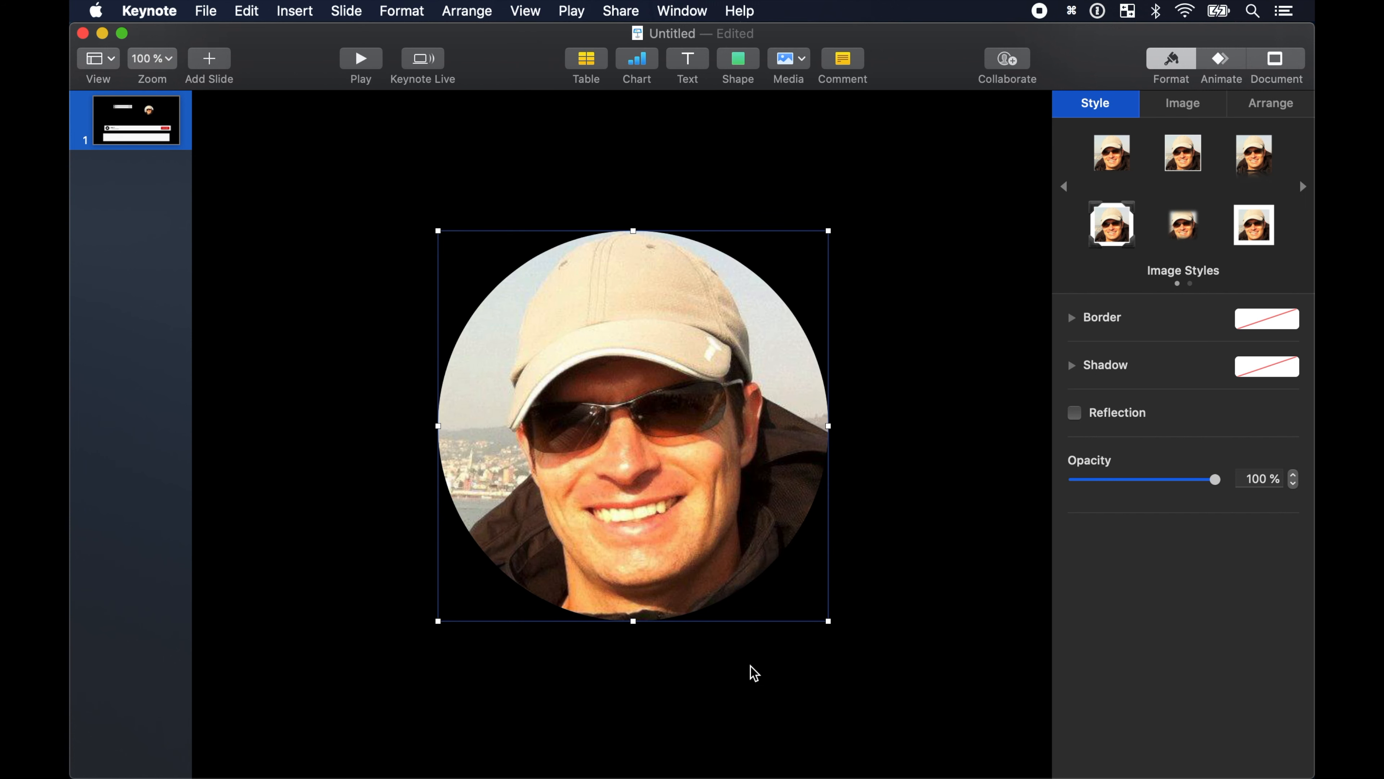
Fit the slide to the window and move the round profile photo onto the start of the lower off-white rectangle.
click(167, 59)
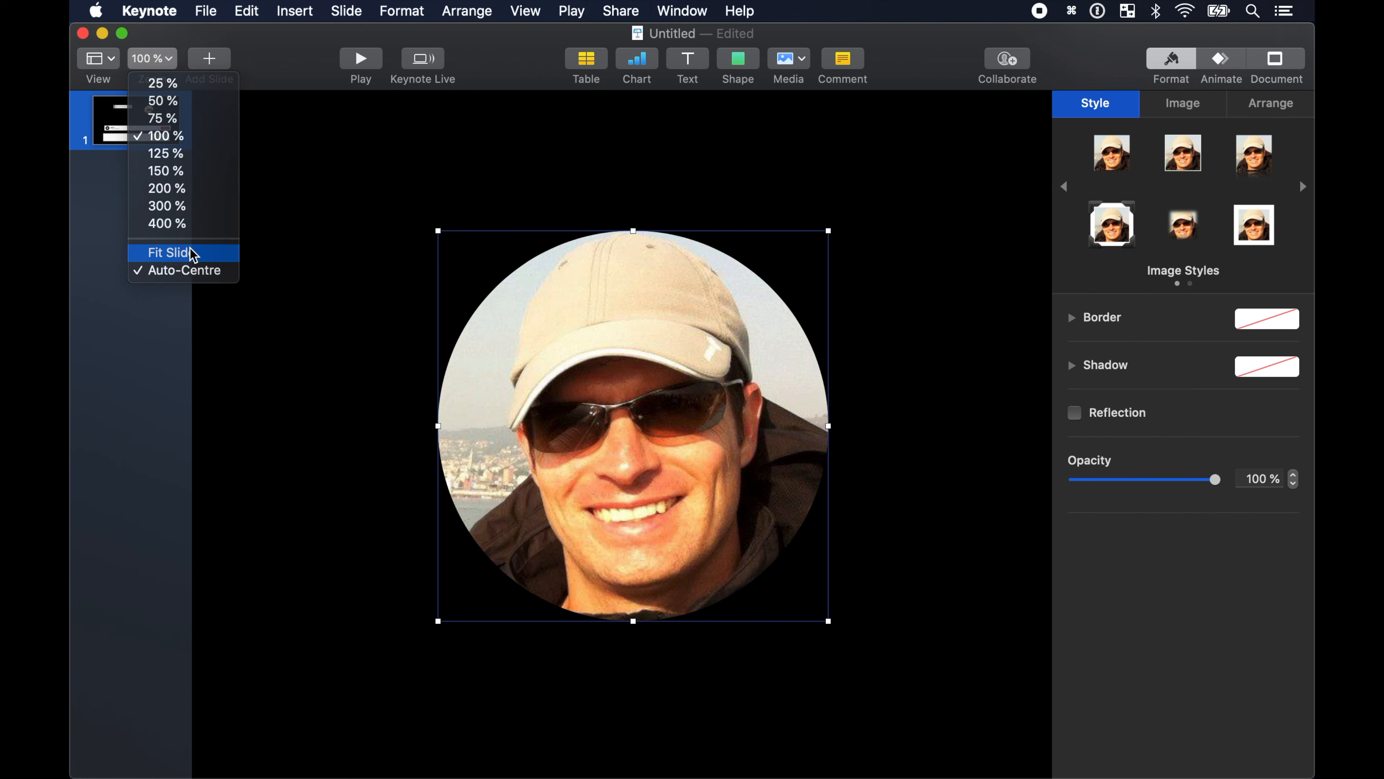
click(192, 253)
click(750, 330)
drag(750, 332, 350, 609)
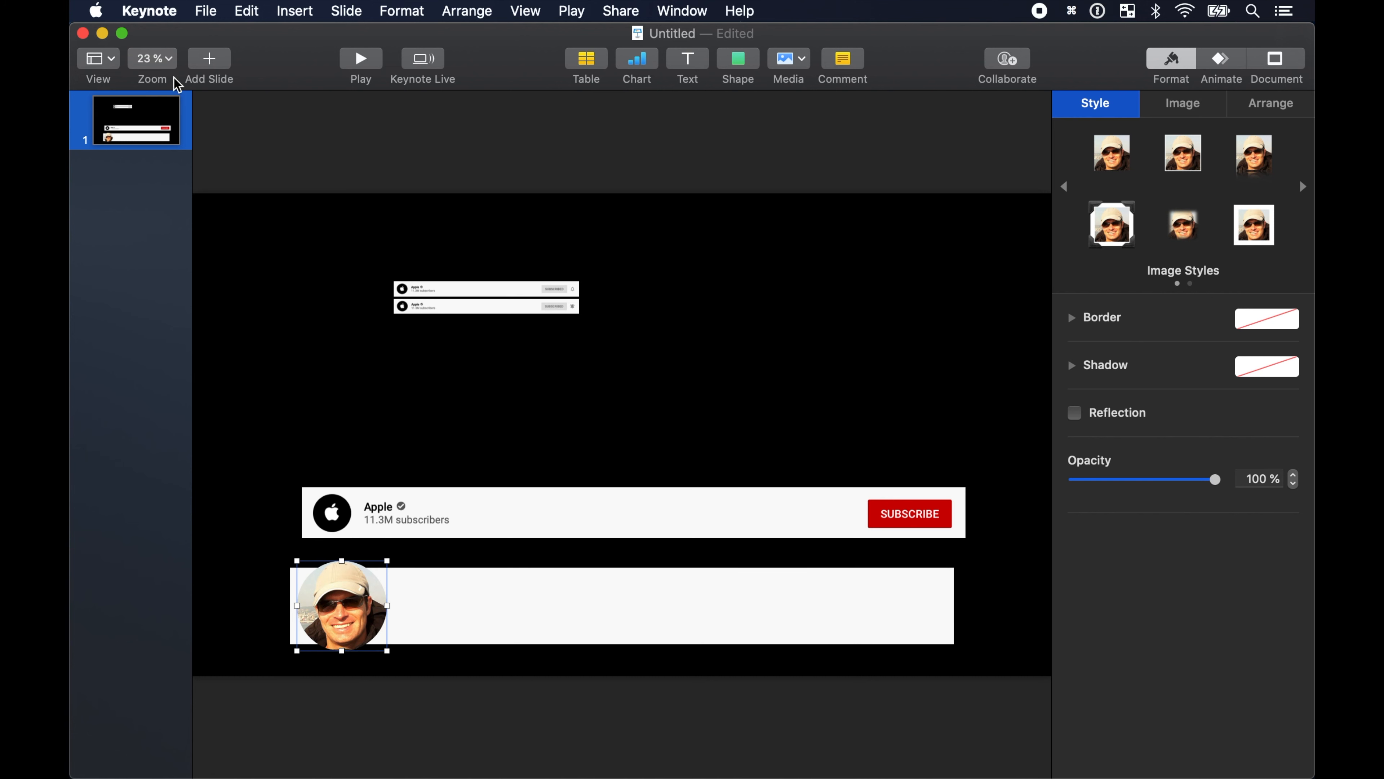
Shrink the round profile photo about its centre until it fits within the off-white rectangle's height with margins above and below.
click(170, 60)
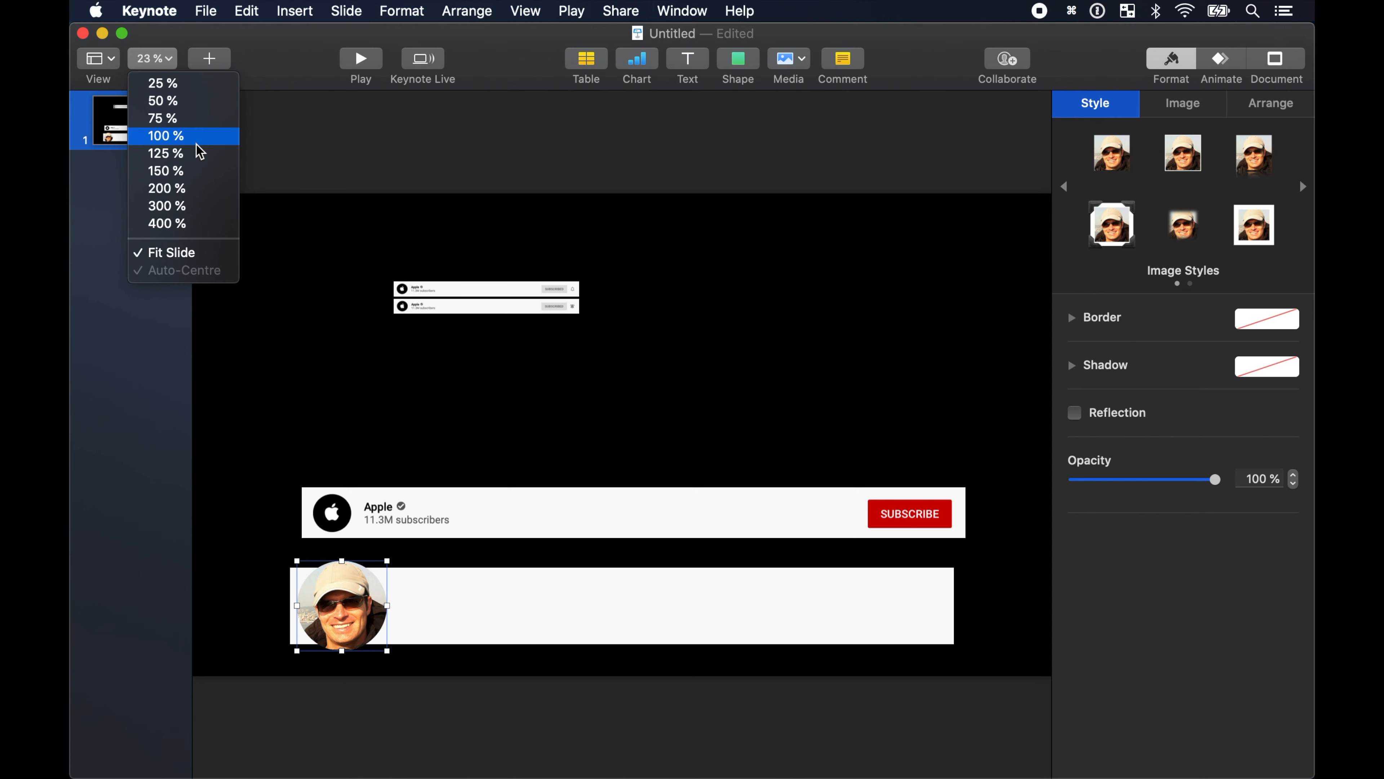
click(196, 120)
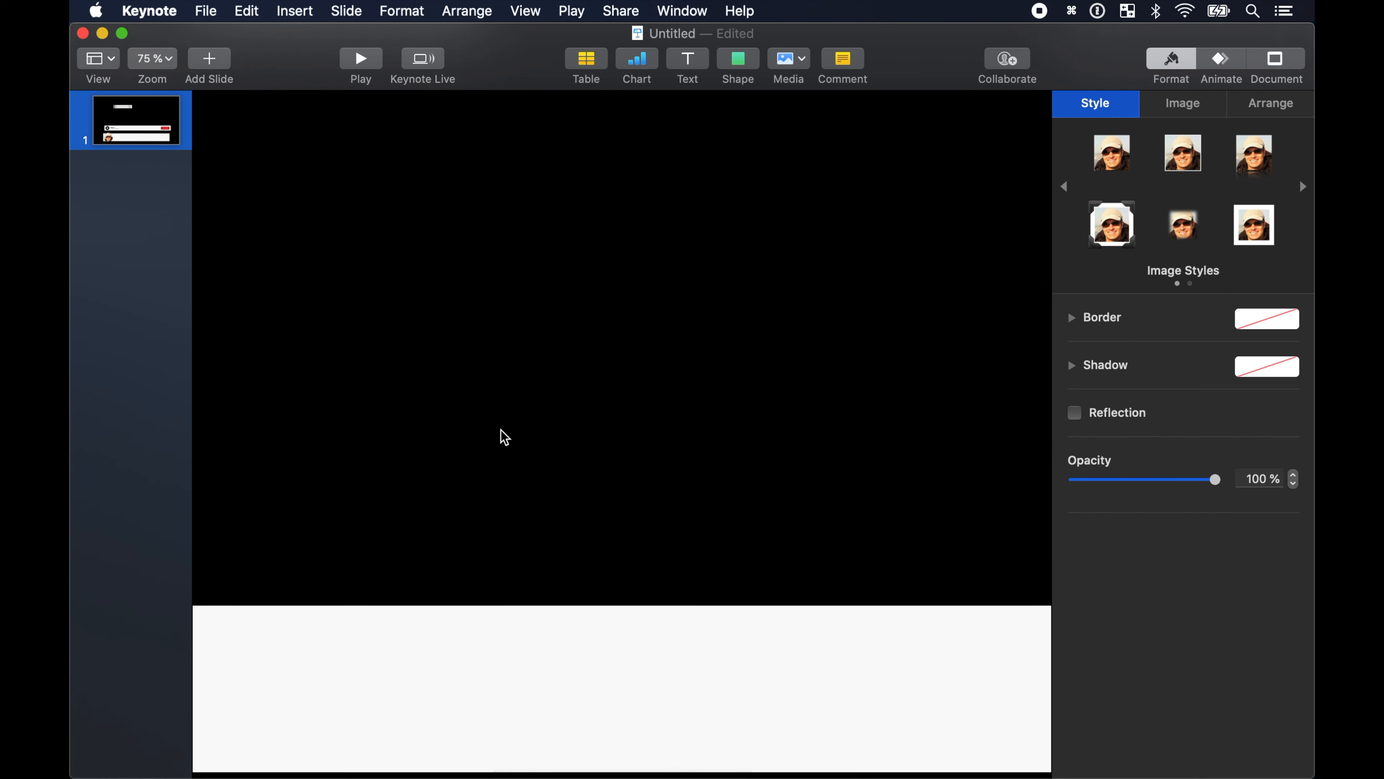
scroll(500, 436, down, 10)
scroll(504, 436, down, 4)
scroll(504, 436, left, 4)
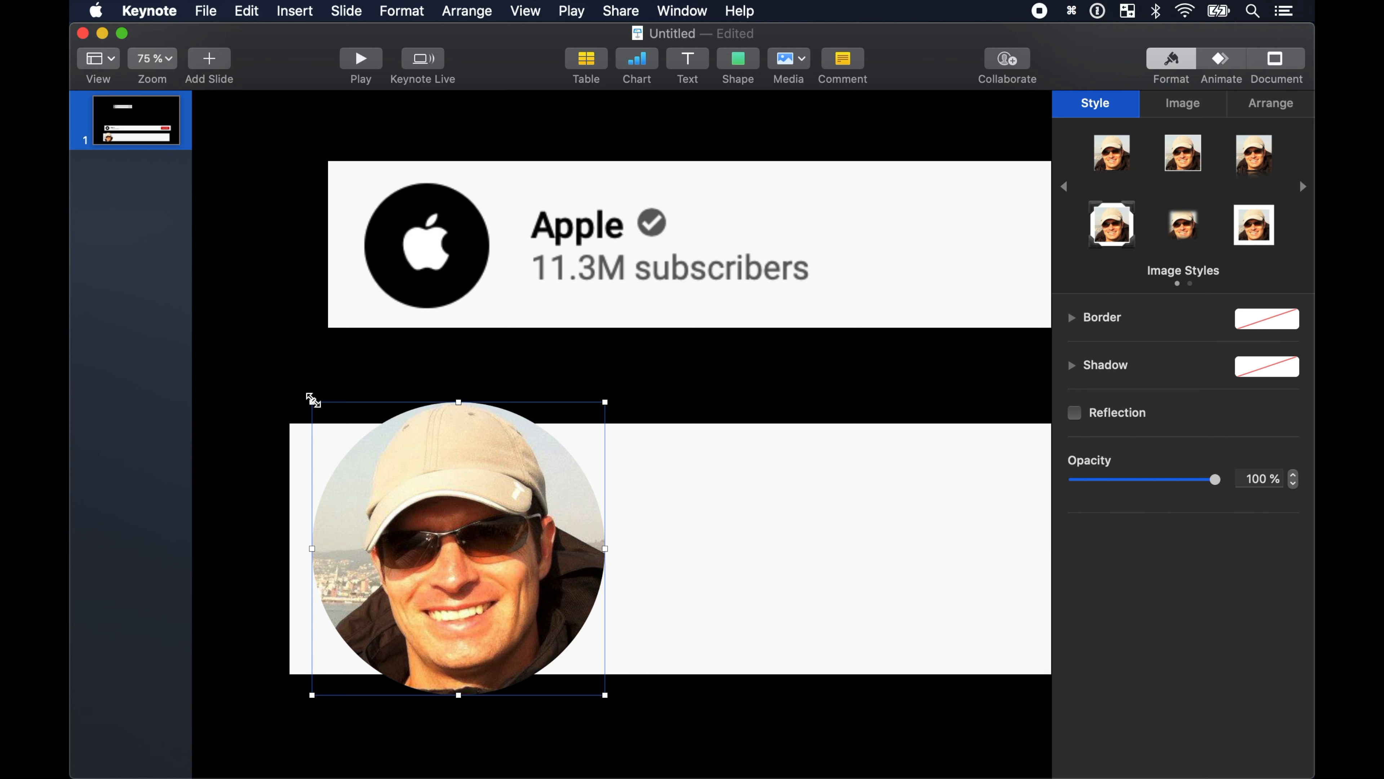
drag(313, 400, 362, 446)
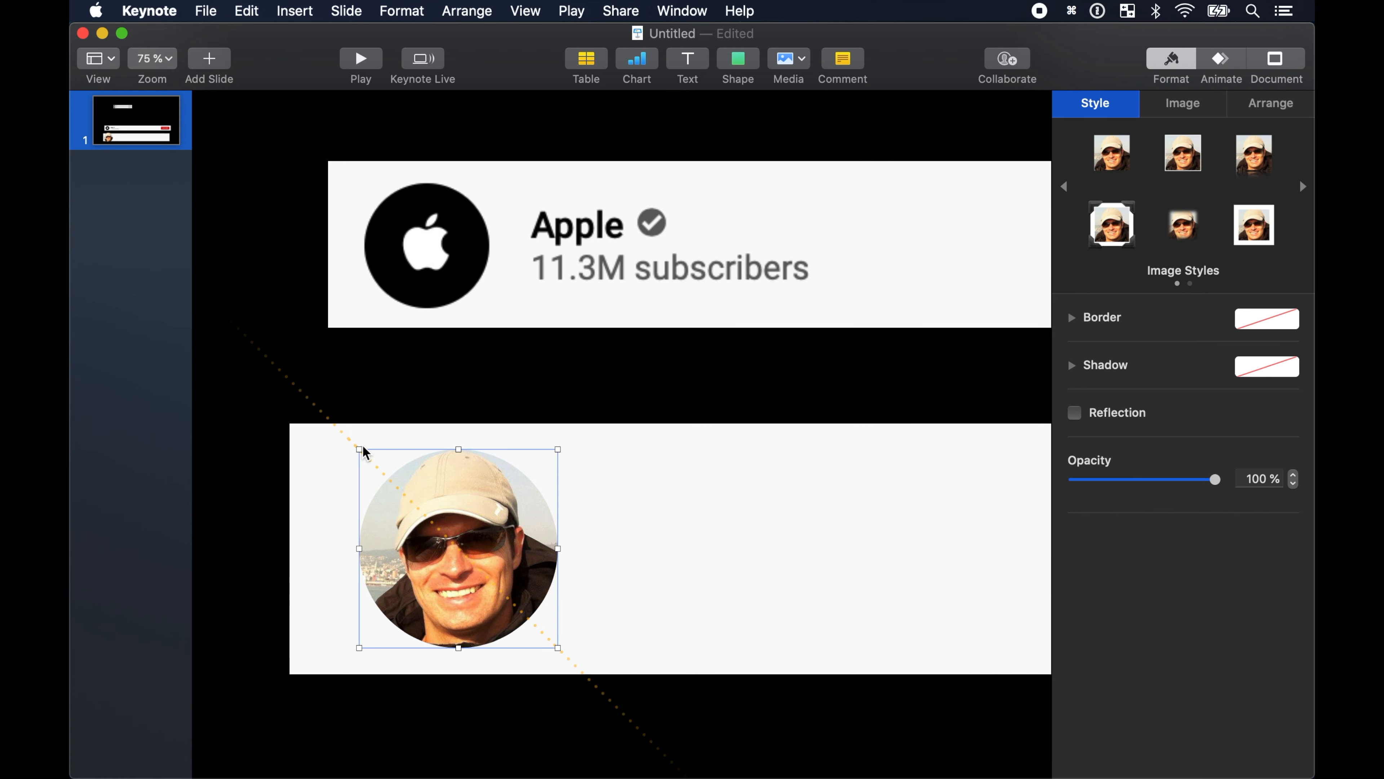
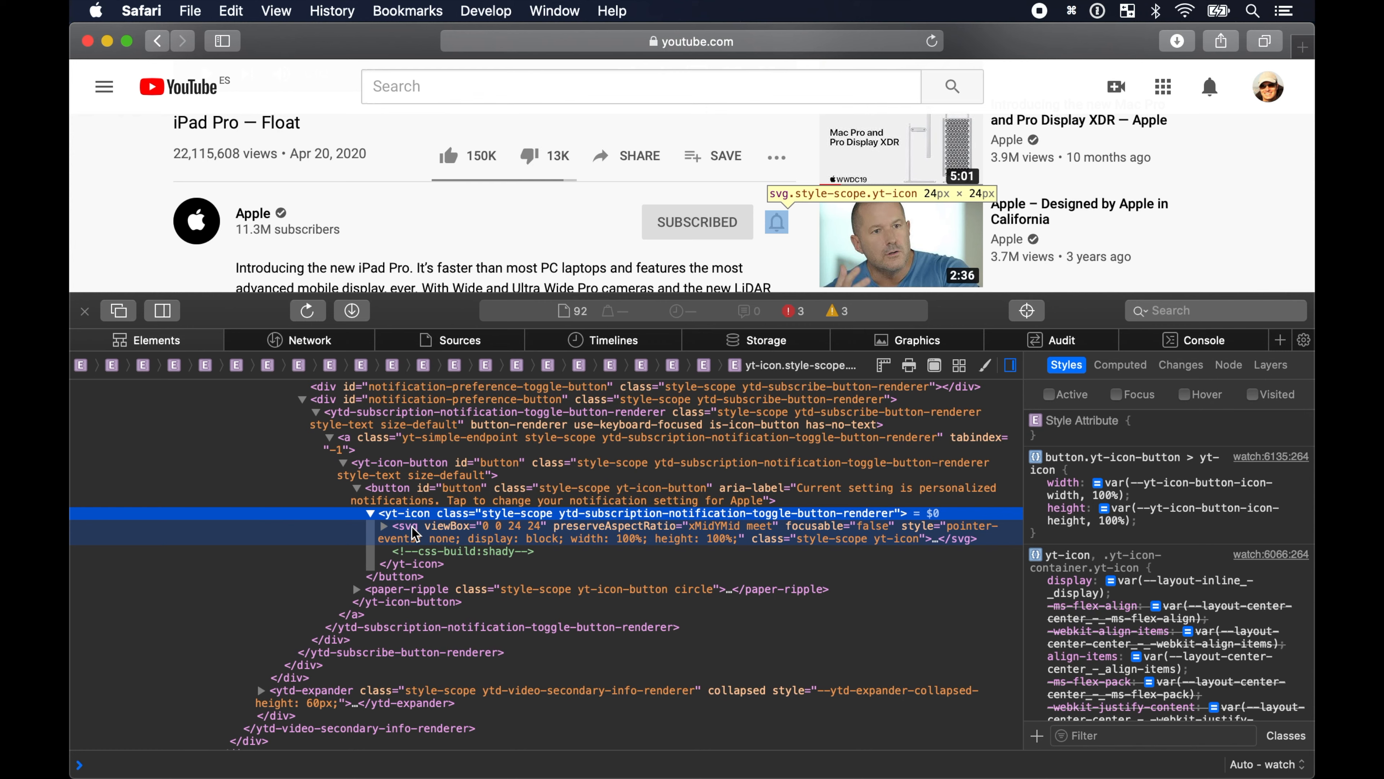
Copy the HTML of the notification bell's svg element from the inspected YouTube page.
click(415, 534)
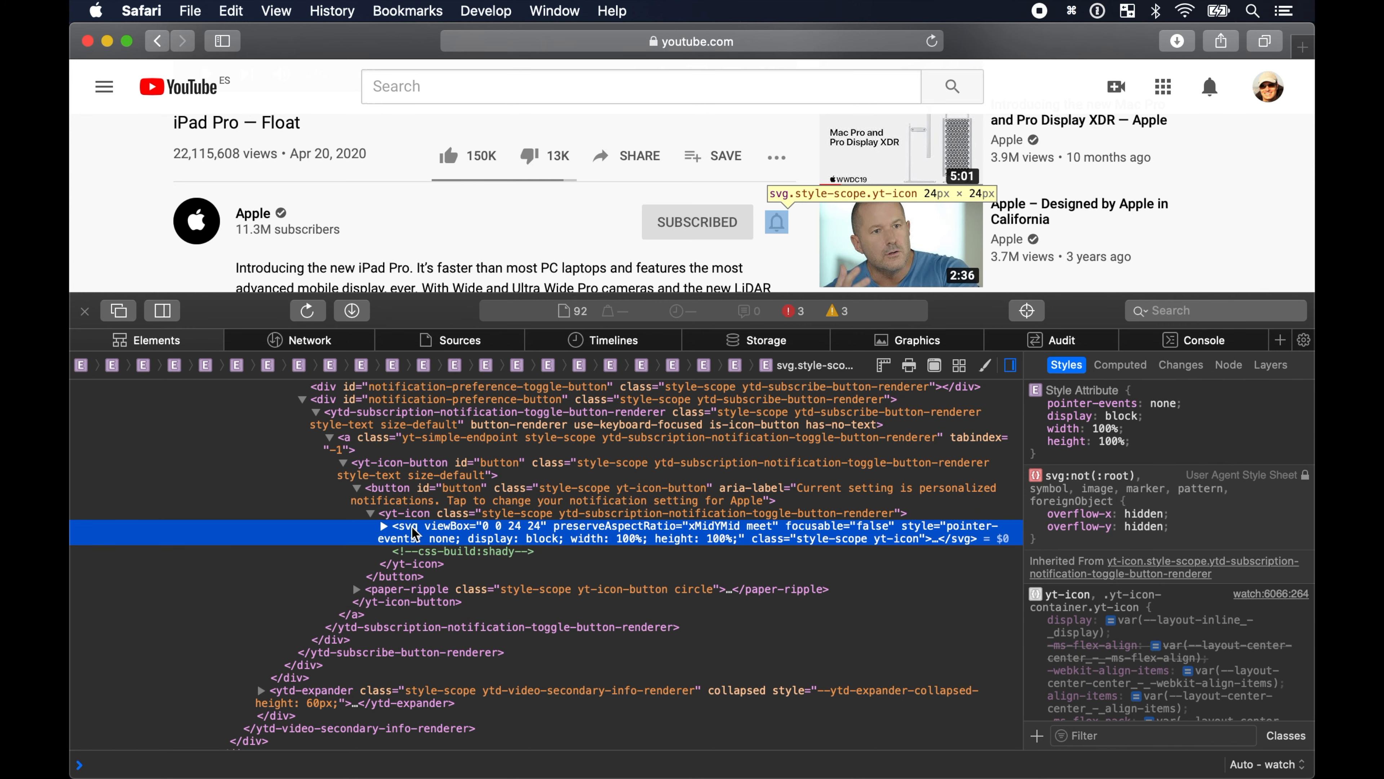
right_click(415, 533)
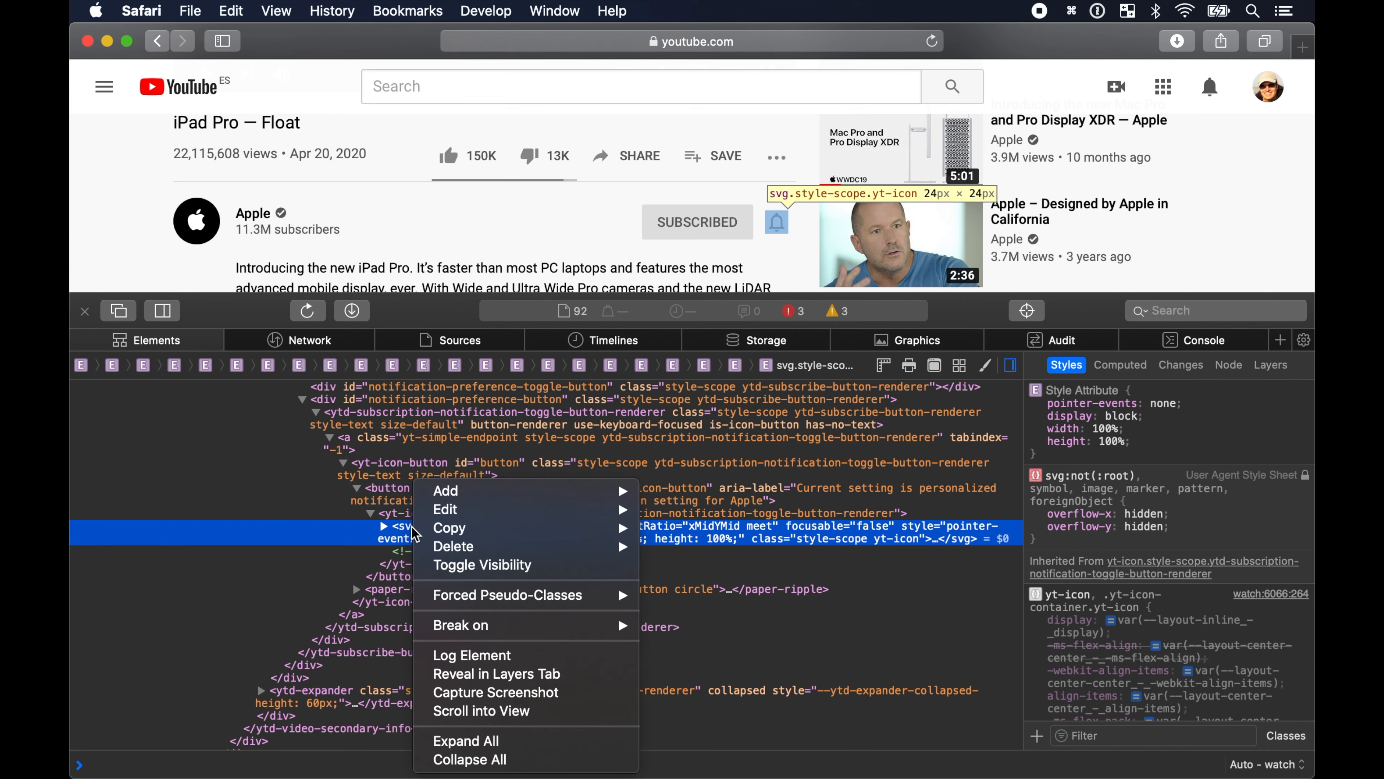
mouse_move(474, 532)
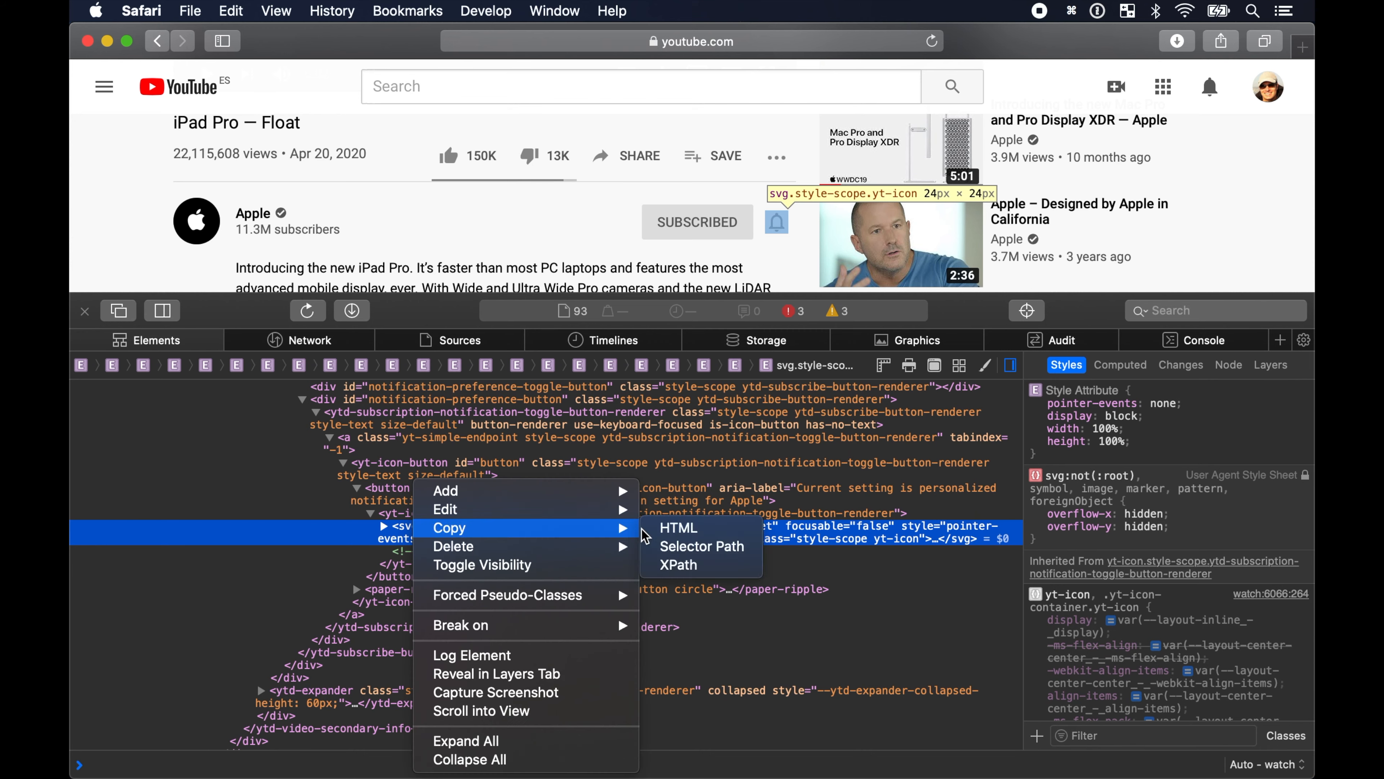
click(670, 531)
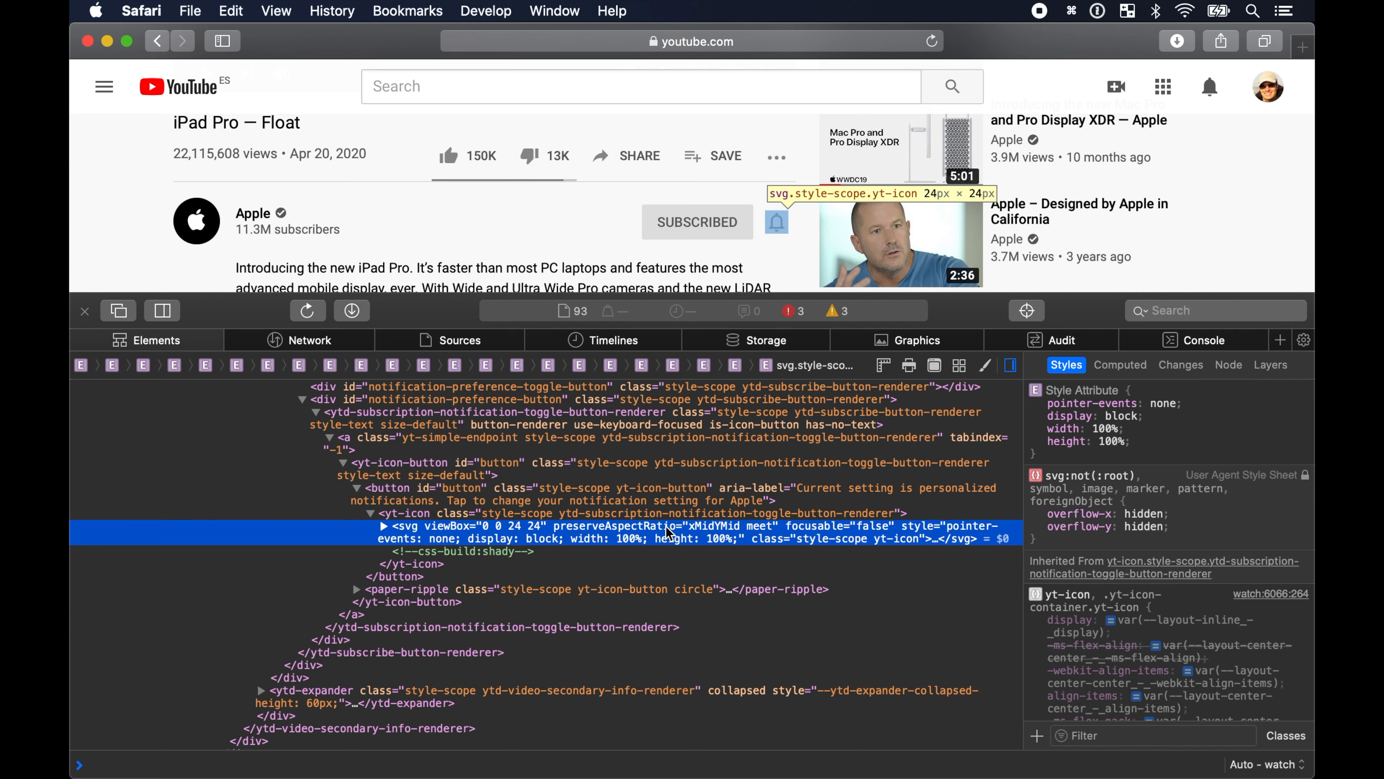
Switch to Atom, paste the bell's SVG code into the empty file and outdent the indented lines by three levels.
mouse_move(880, 776)
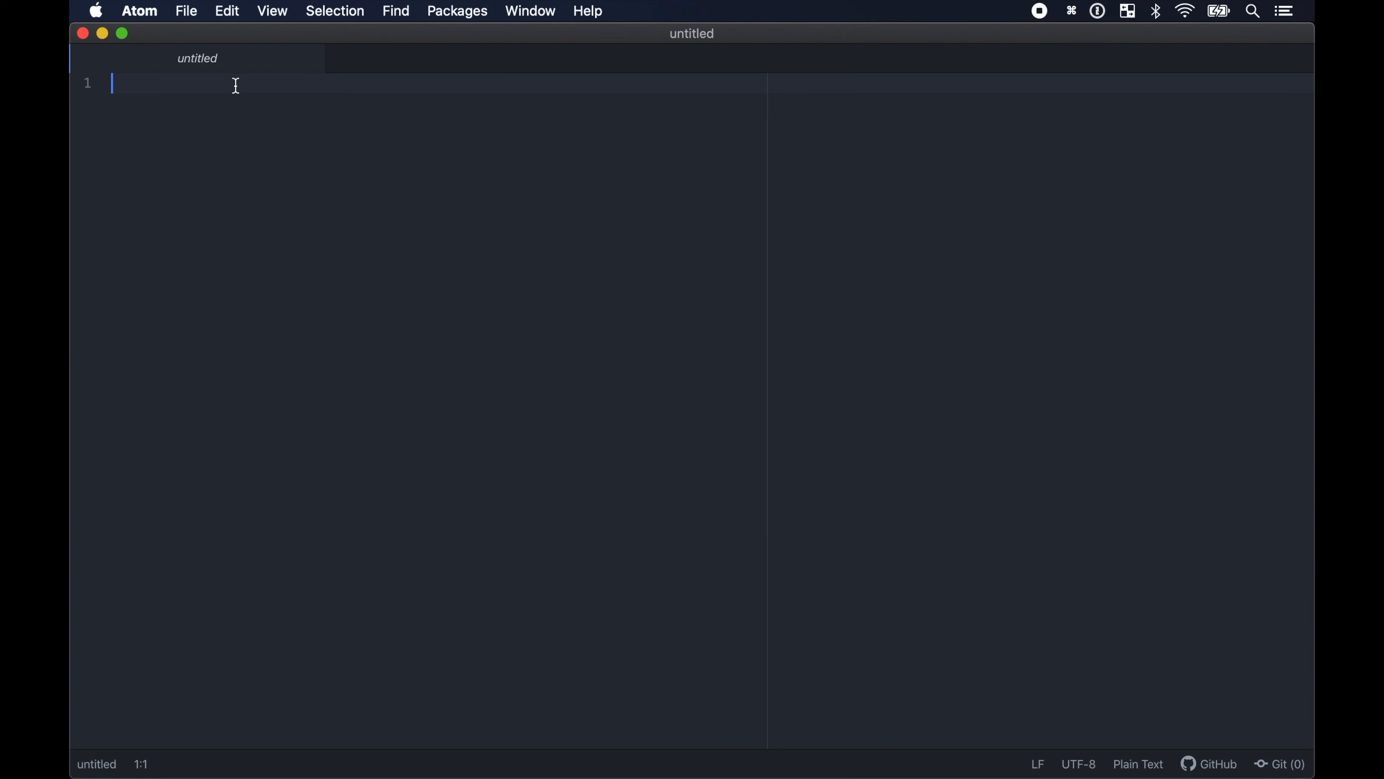
key(super+v)
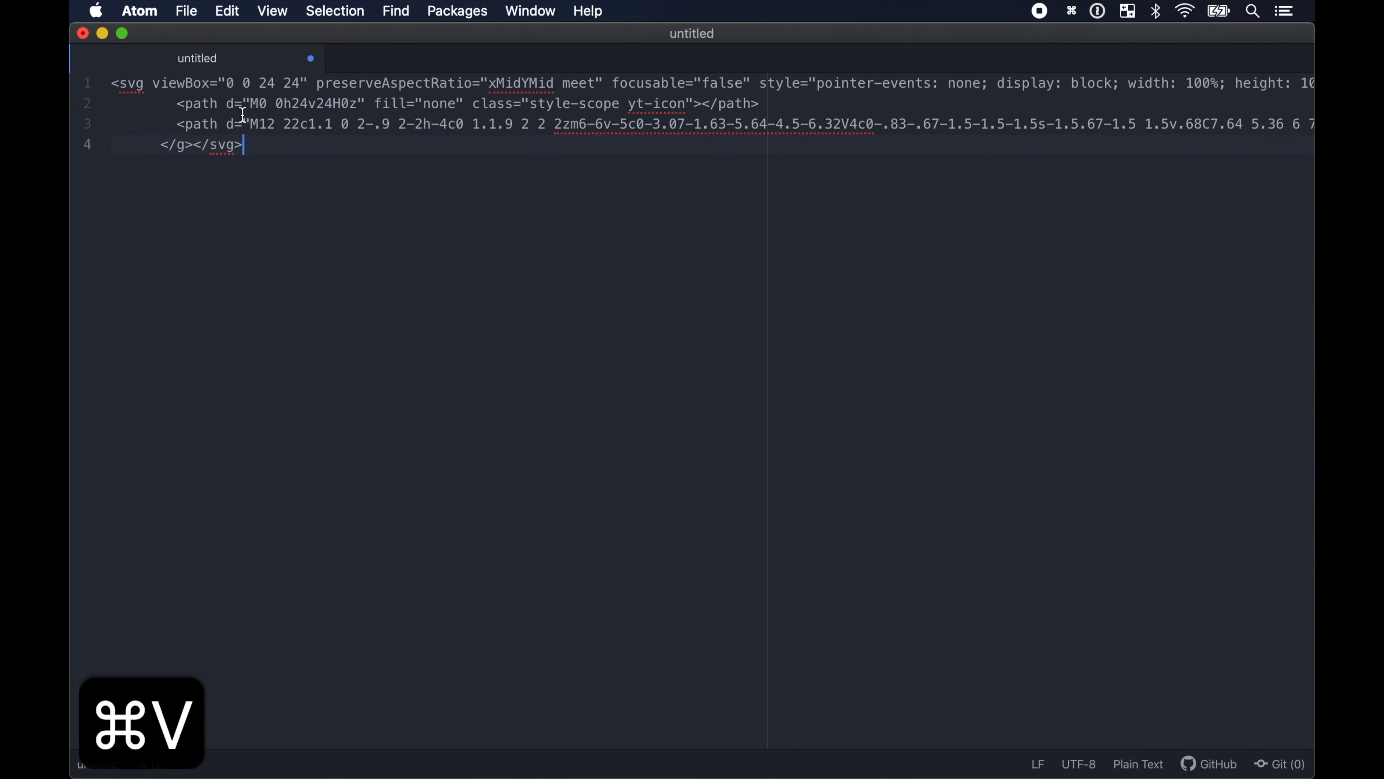
shift+click(97, 110)
key(shift+Tab)
key(shift+Tab)
key(shift+Tab)
Insert the XML declaration <?xml version="1.0" encoding="UTF-8"?> on a new line above the svg element.
click(111, 82)
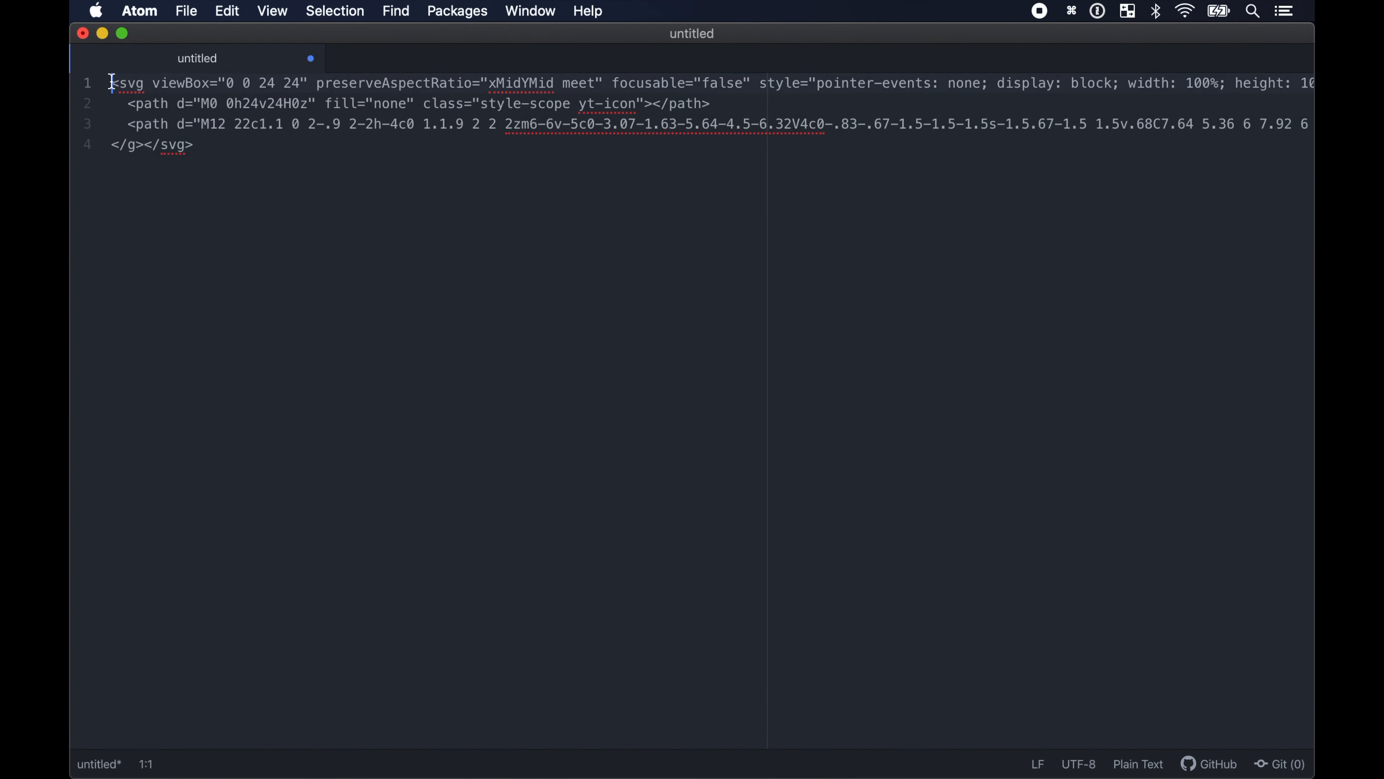
key(Return)
key(Up)
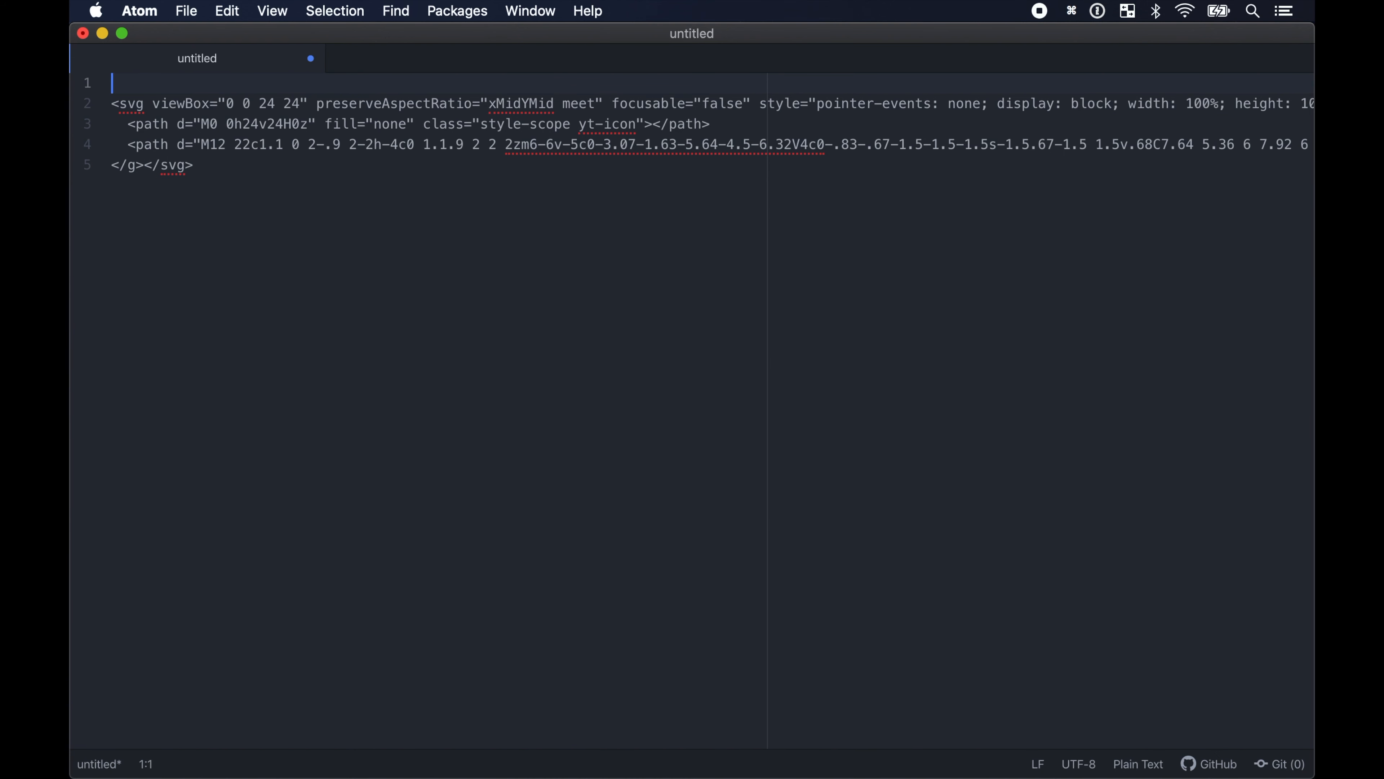
text(<?xml version="1.0)
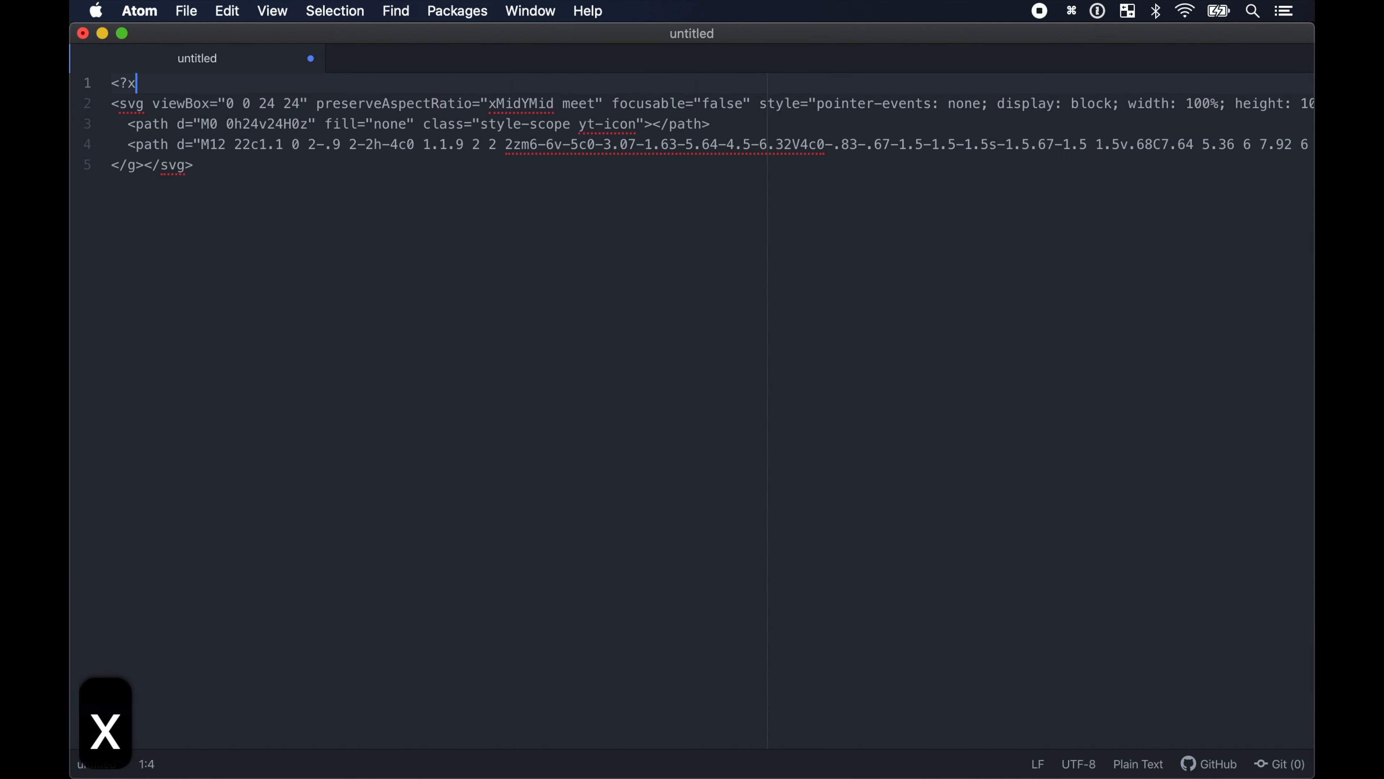
key(Right)
text(encoding="UTF-8"?>)
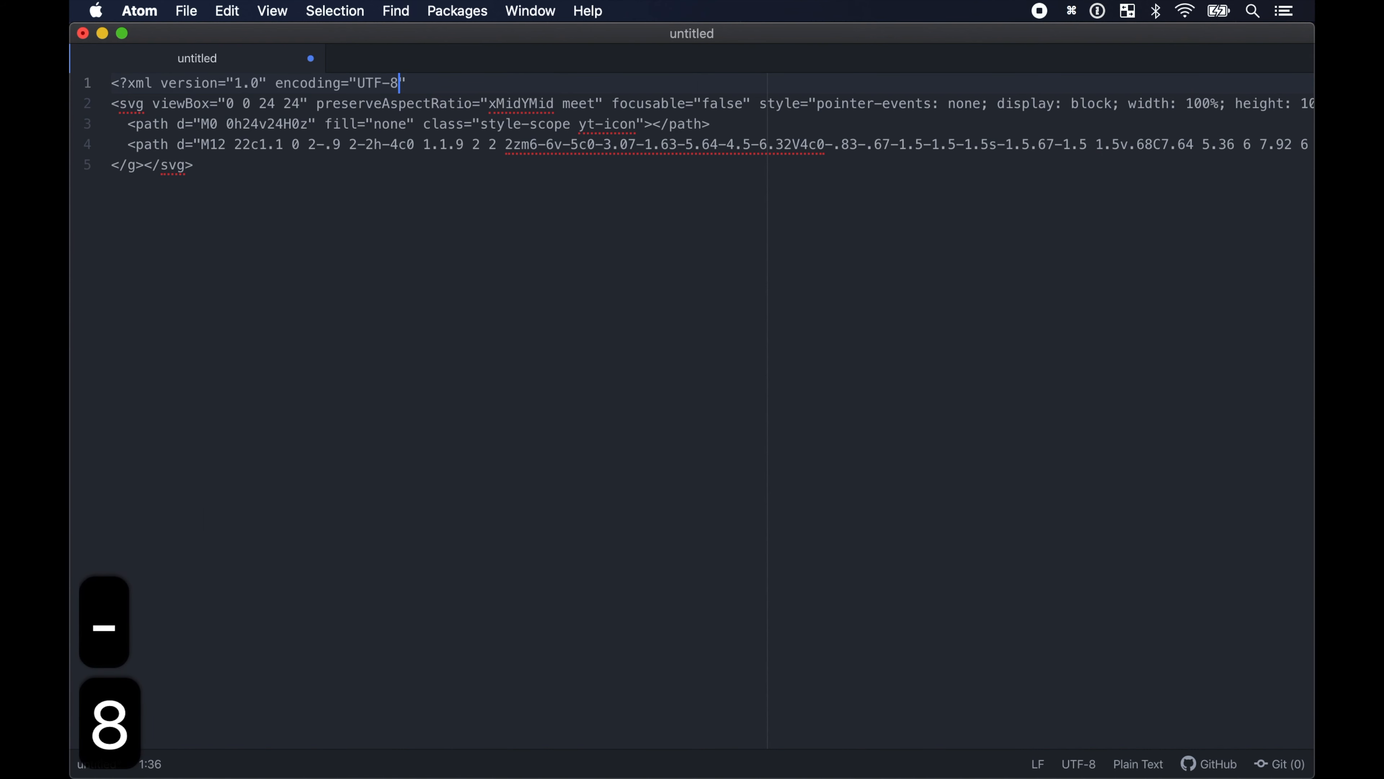
Save the file as bell.svg on the Desktop.
click(190, 12)
click(262, 180)
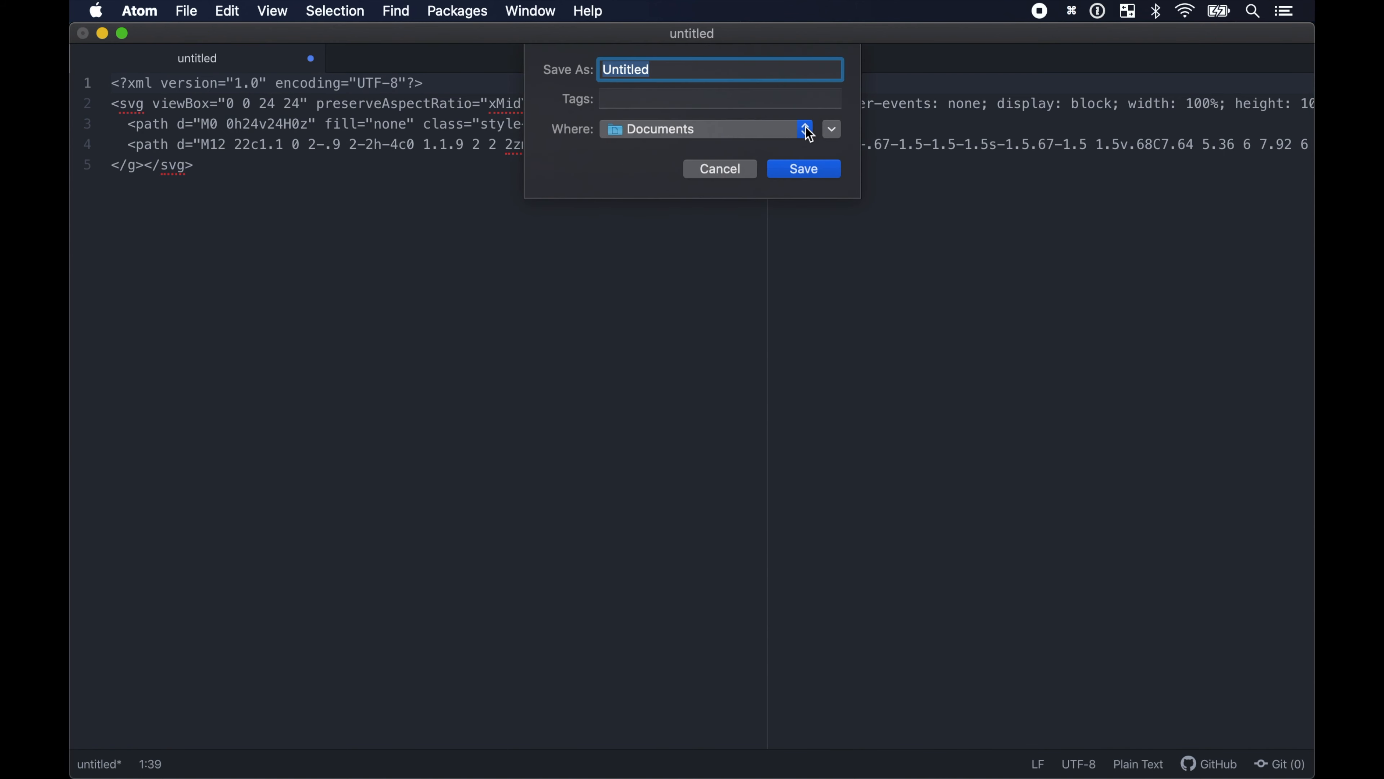
click(809, 128)
click(697, 240)
text(bell)
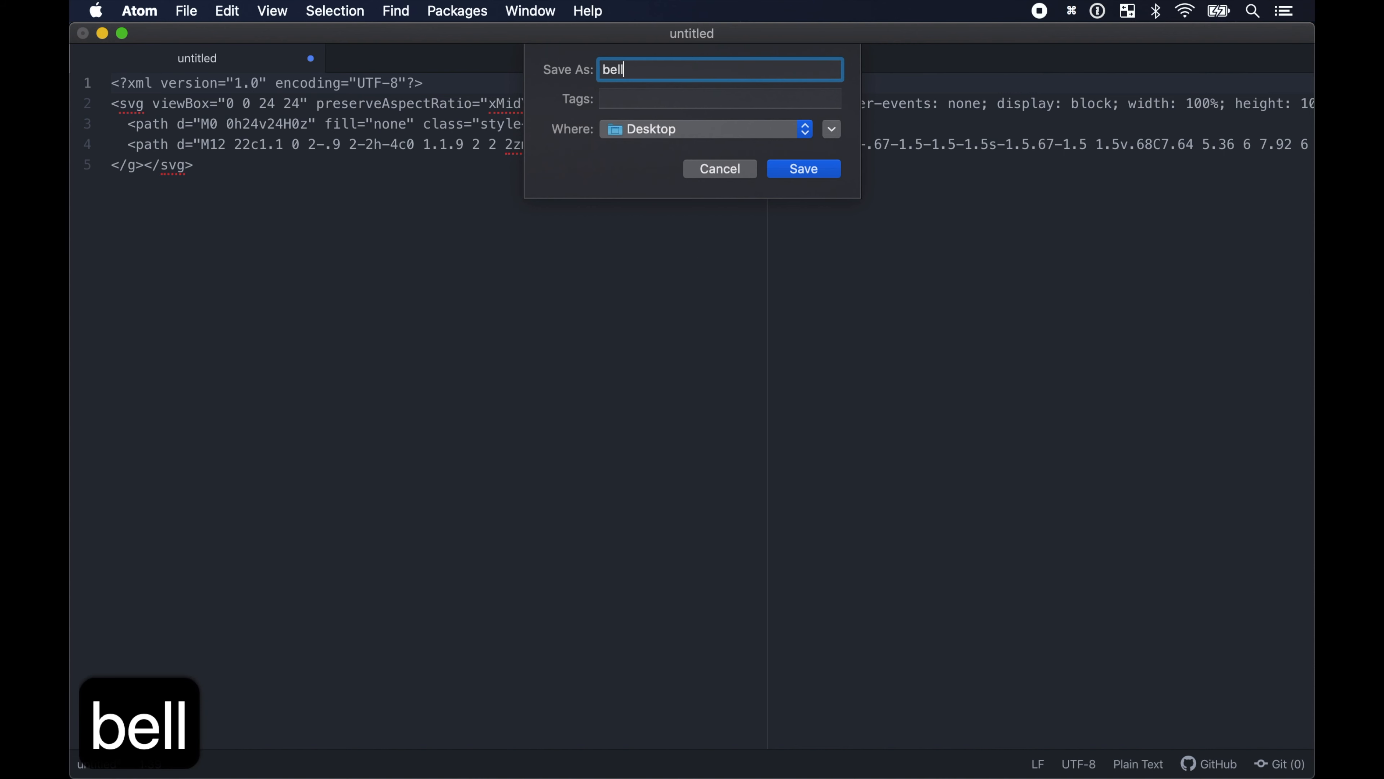
text(.svg)
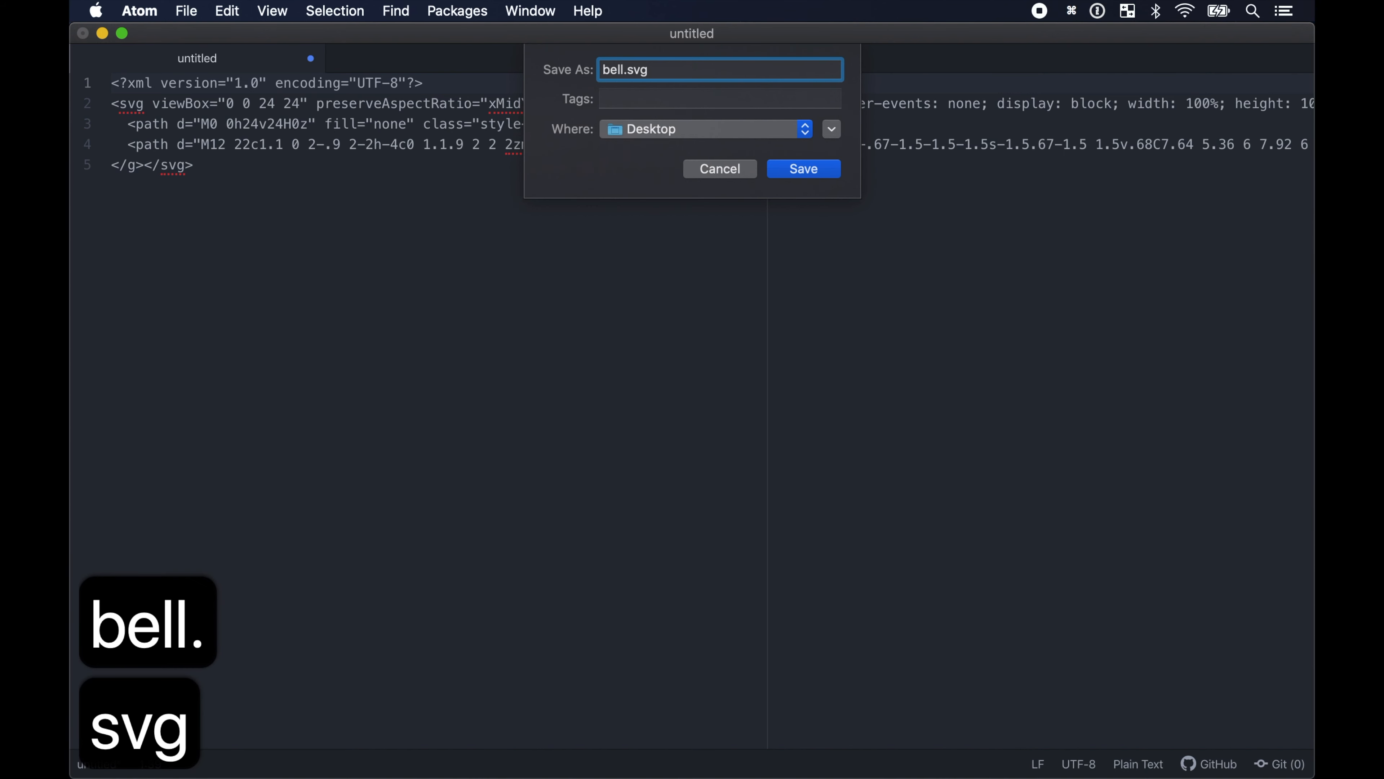
key(Return)
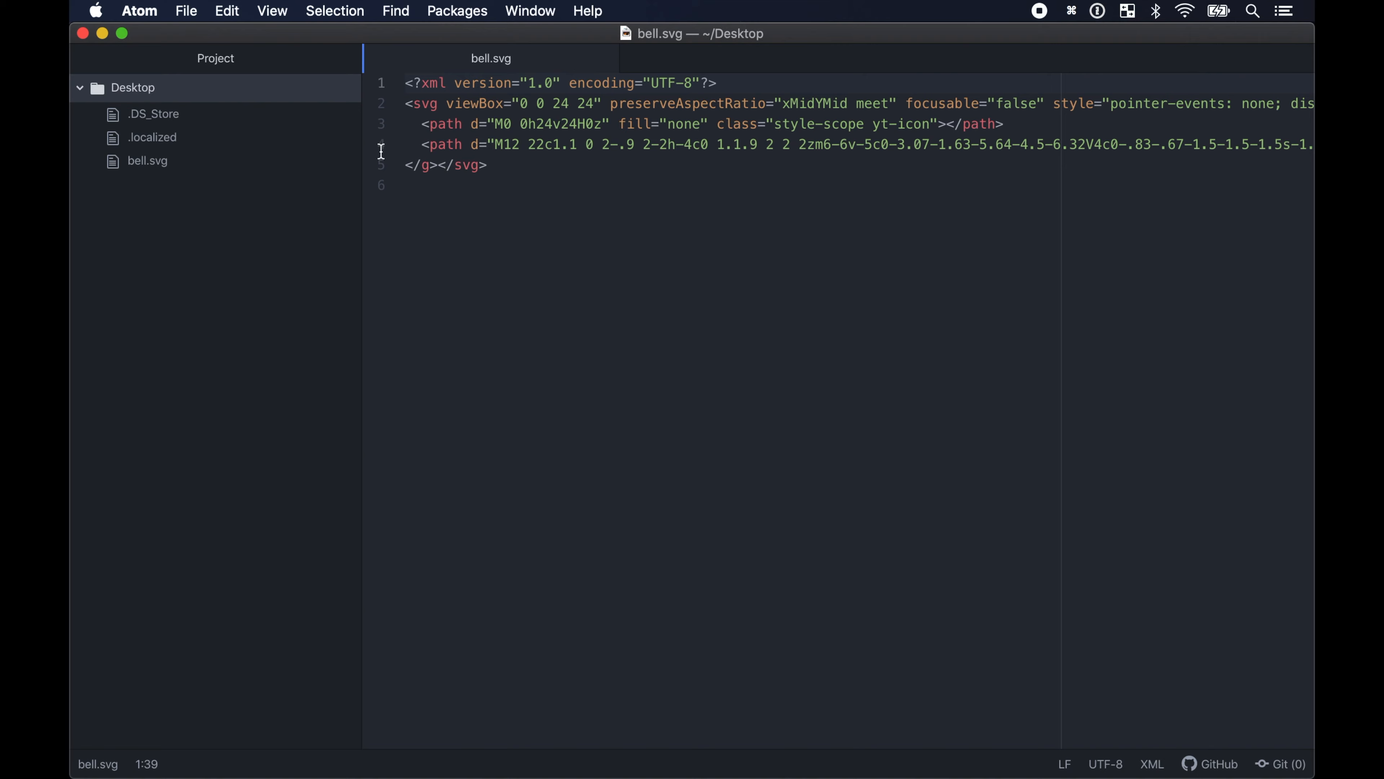
Minimise the Atom, Safari and Keynote windows and open bell.svg from the Desktop in Affinity Designer.
click(102, 33)
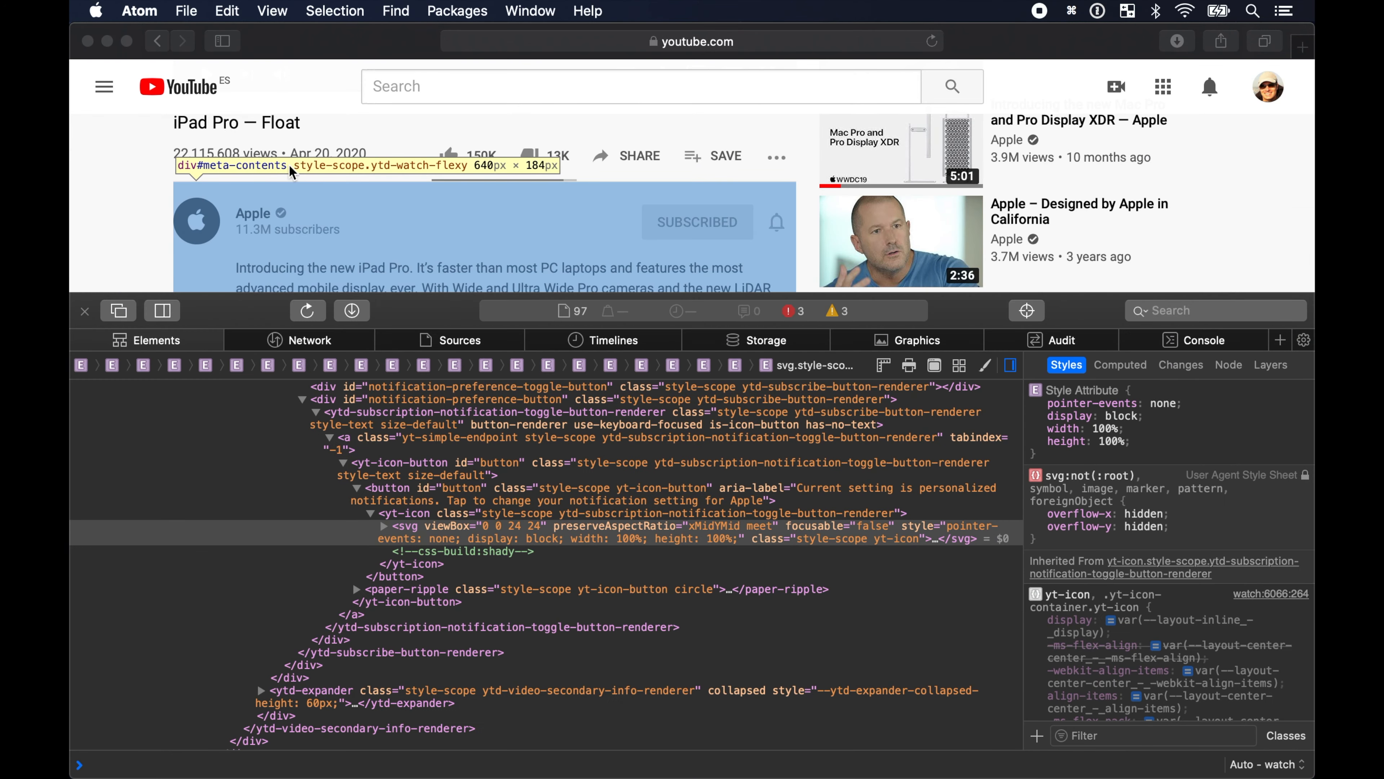
click(106, 42)
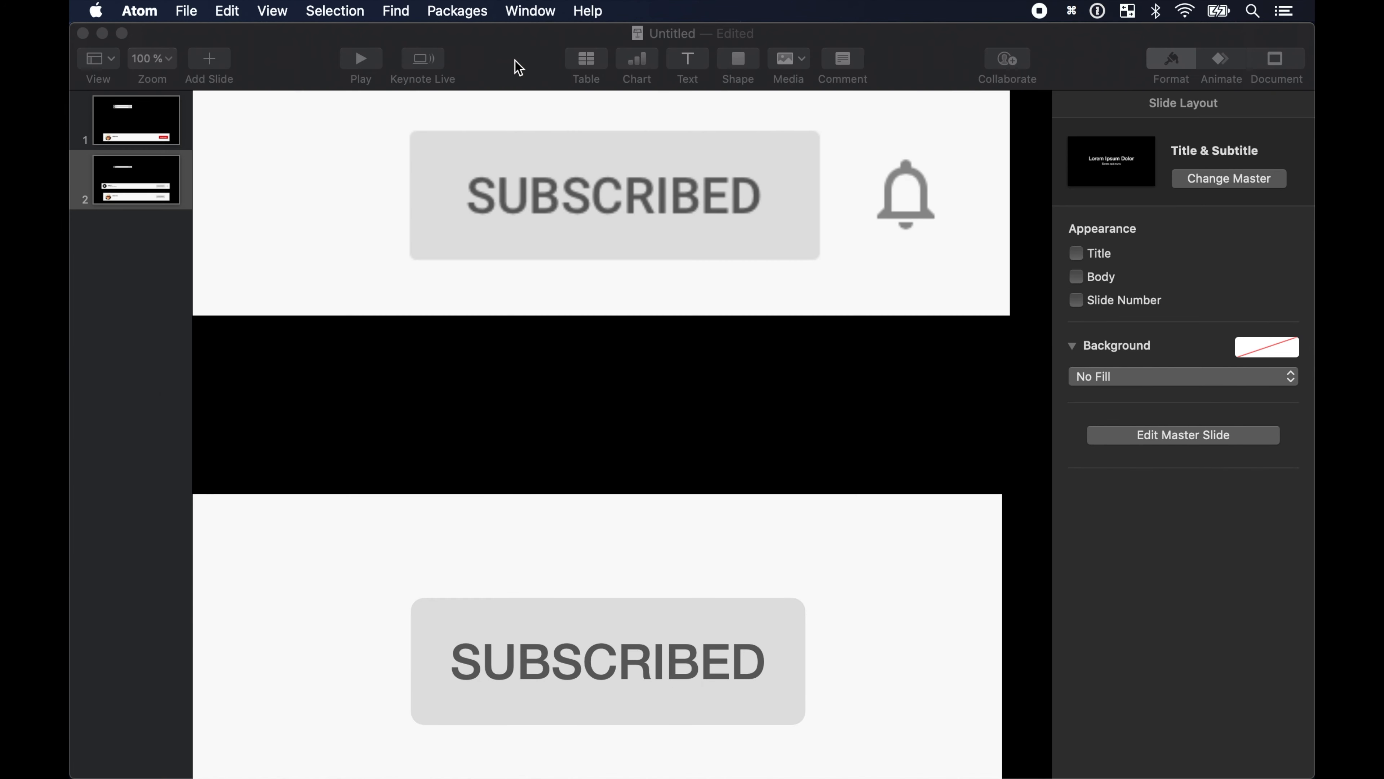
click(102, 34)
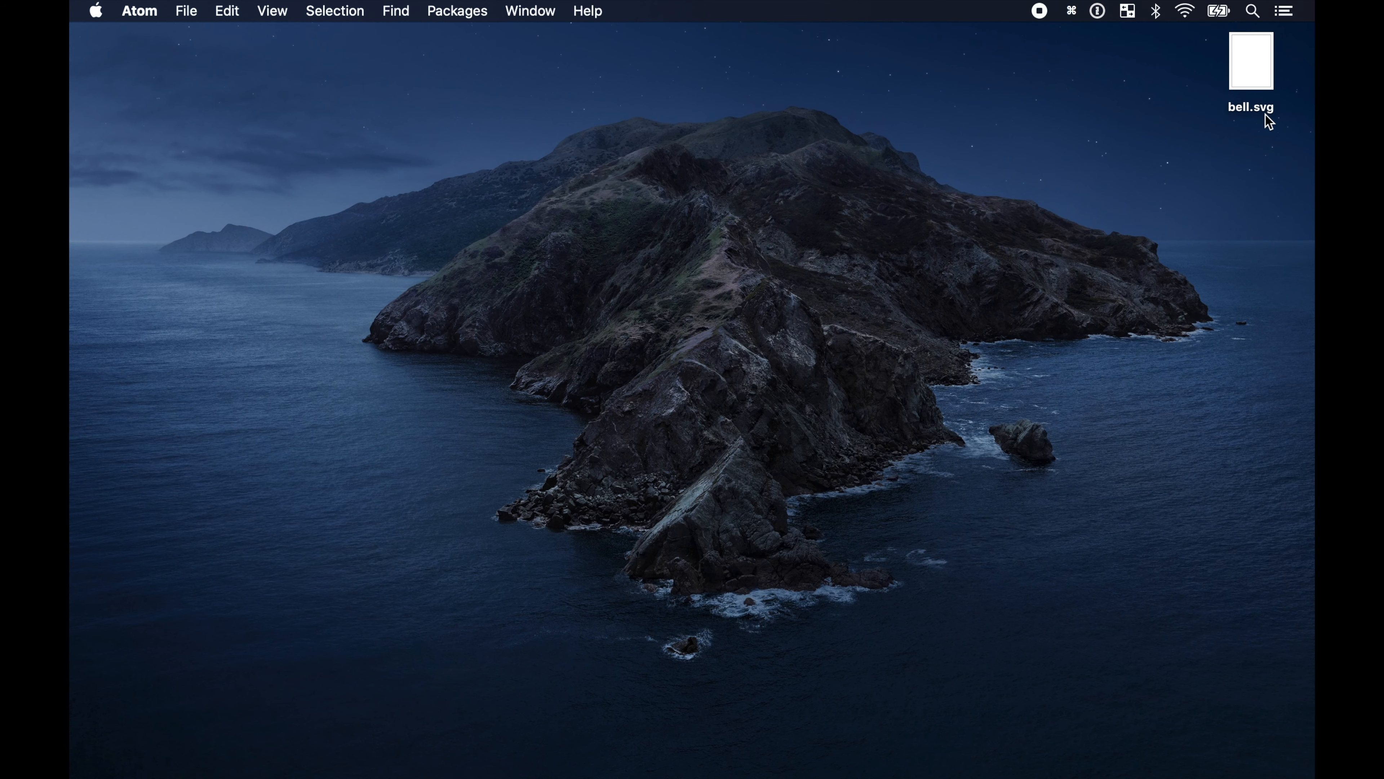
drag(1262, 79, 526, 771)
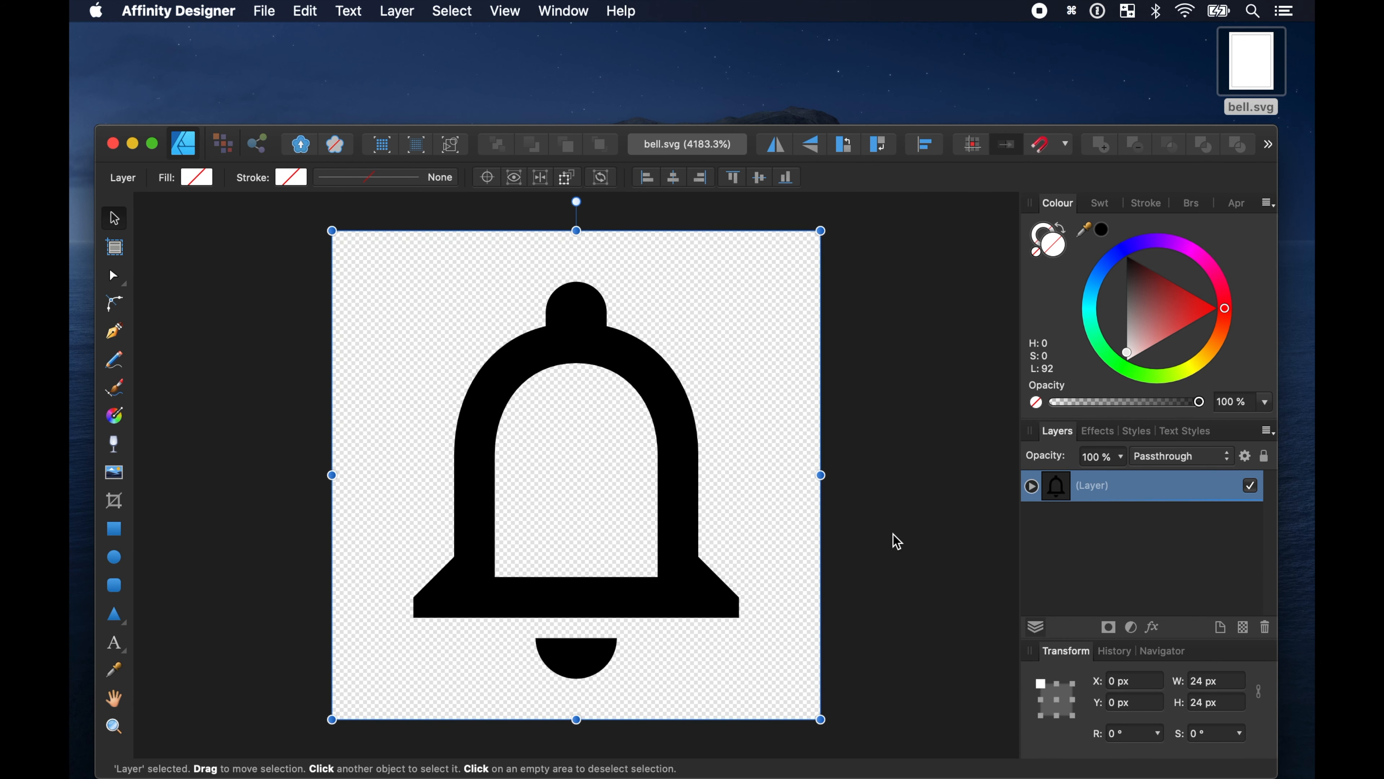
Bring the YouTube page behind Affinity Designer and move the design window down until the page's bell icon is uncovered.
key(super+Tab)
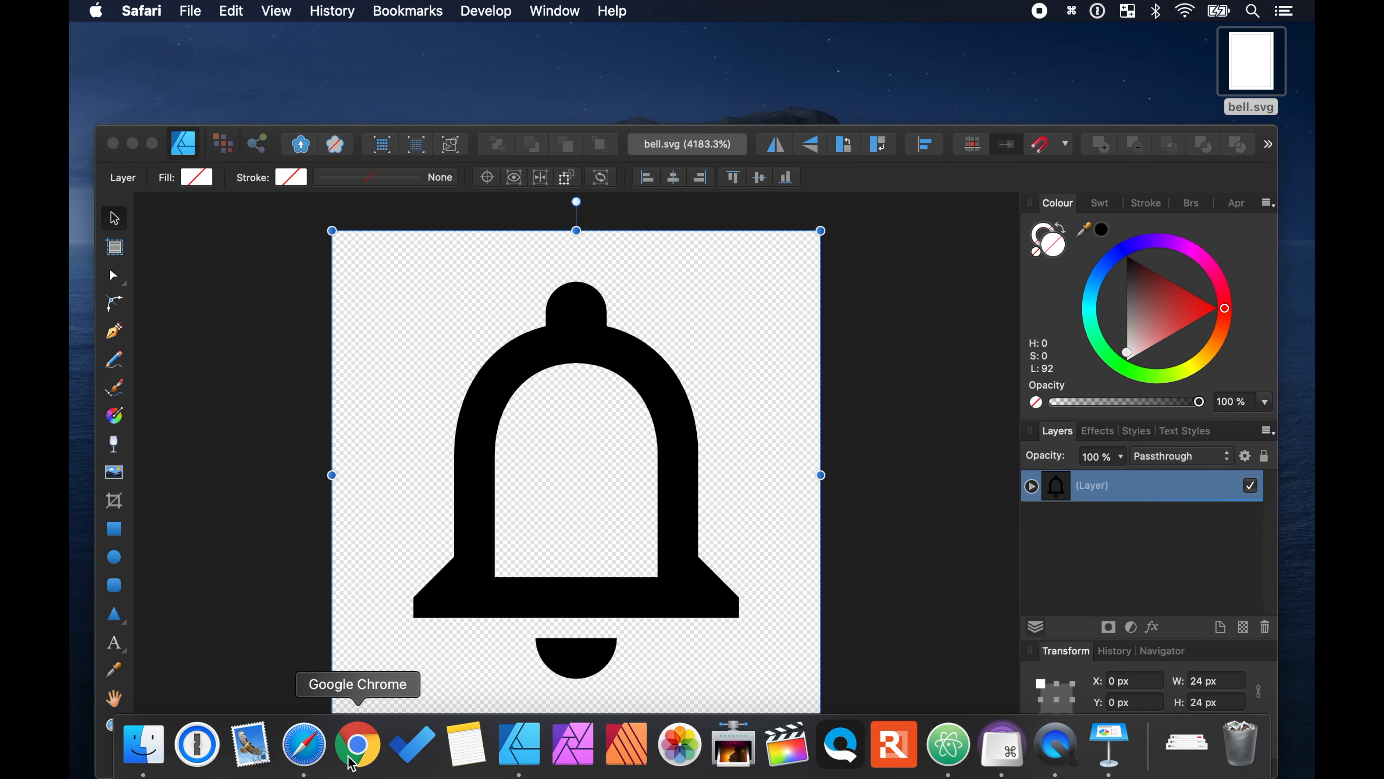
click(303, 744)
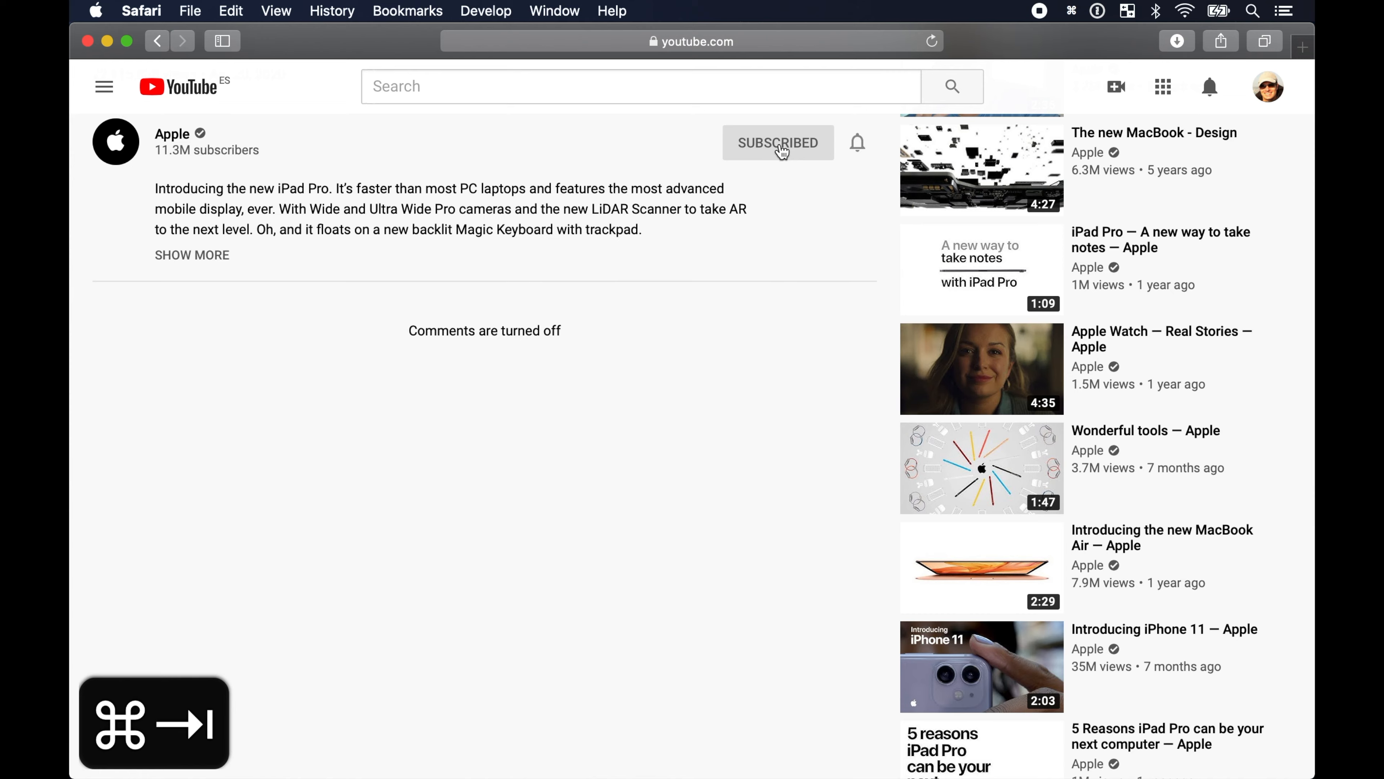
scroll(791, 216, down, 2)
scroll(793, 221, up, 2)
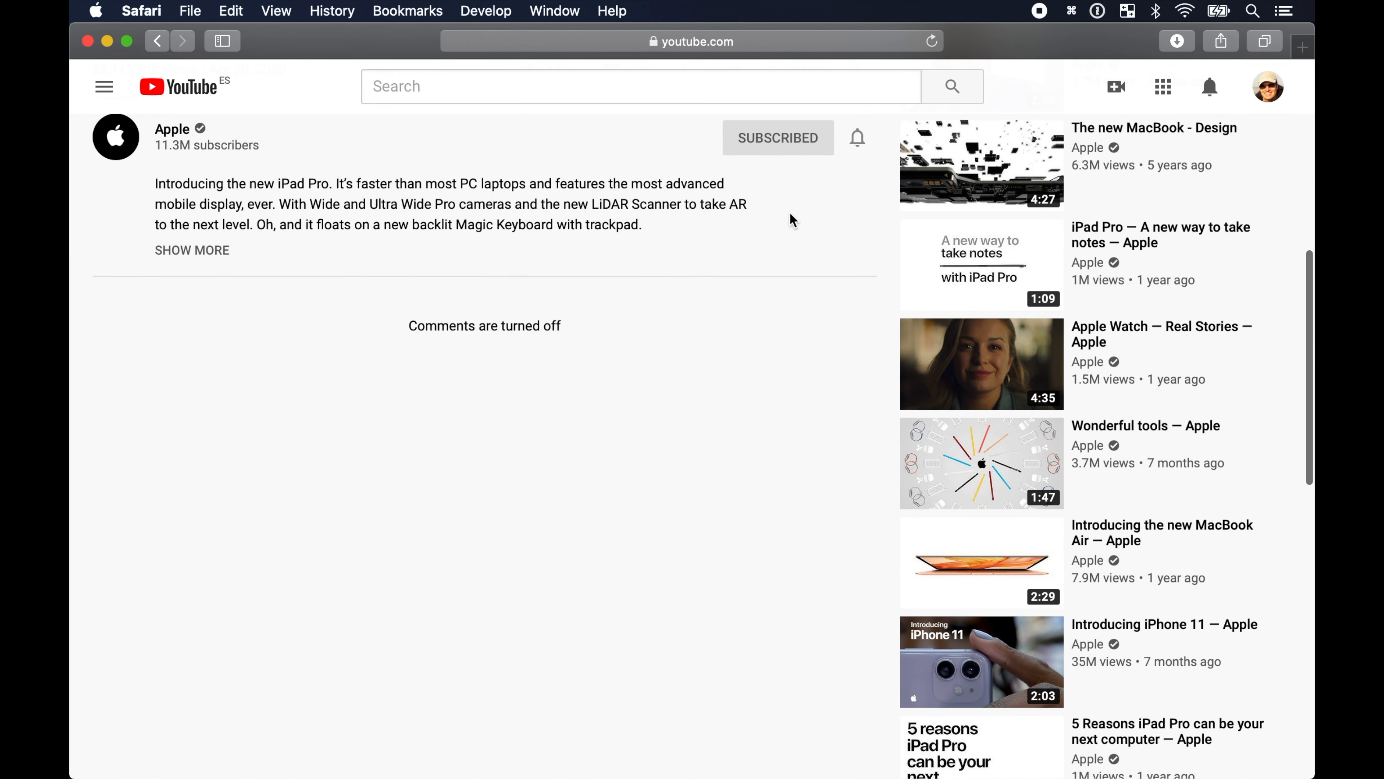
key(super+Tab)
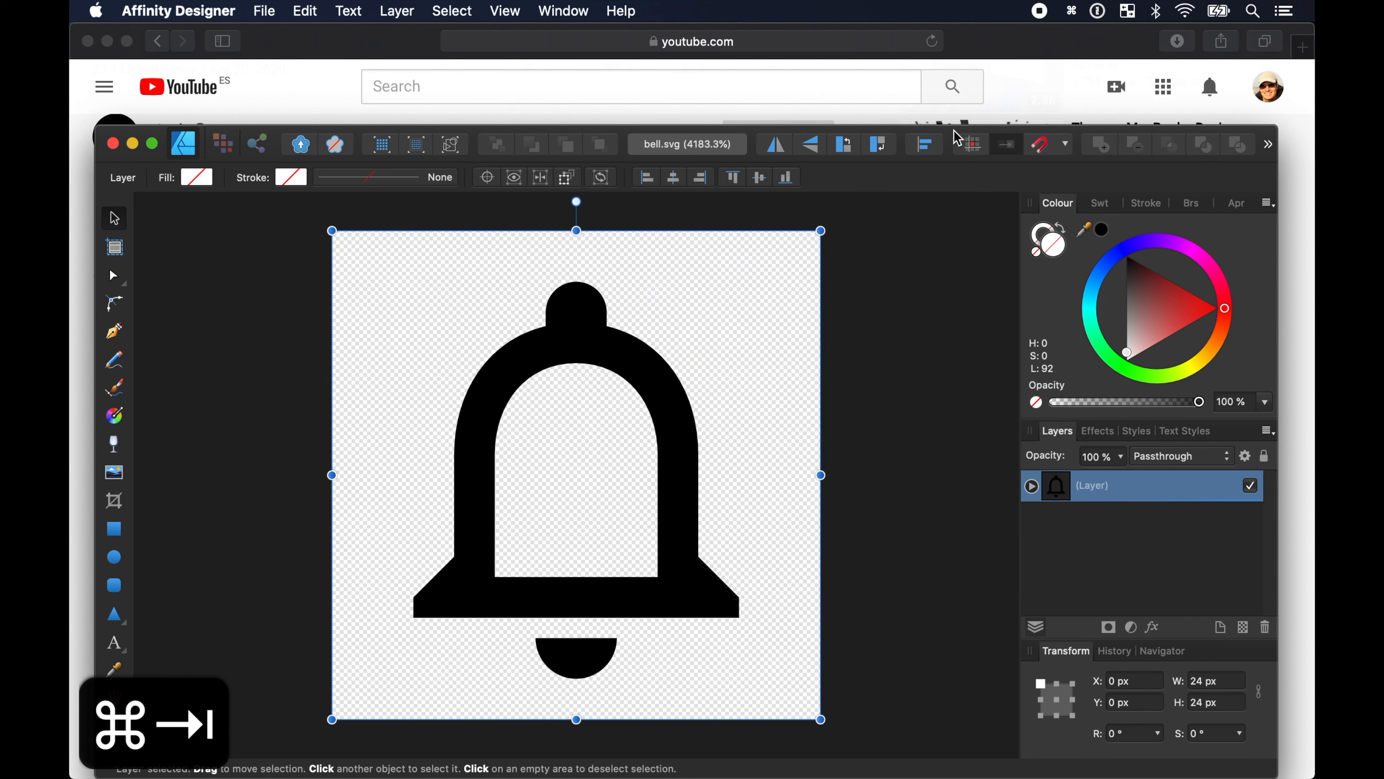
drag(952, 175, 958, 229)
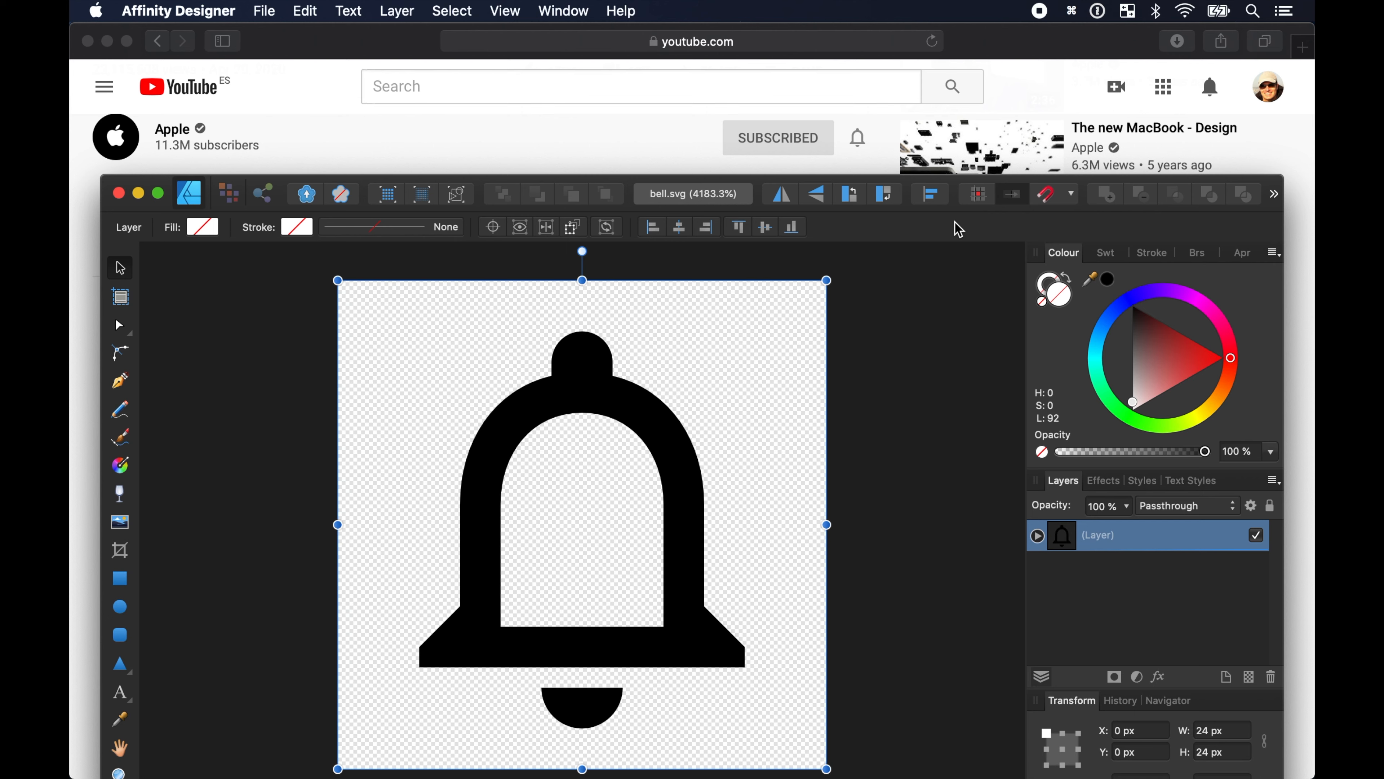
Expand the bell's layer and fill its Curves object with the grey sampled from the YouTube page's bell icon.
click(1037, 536)
click(1149, 570)
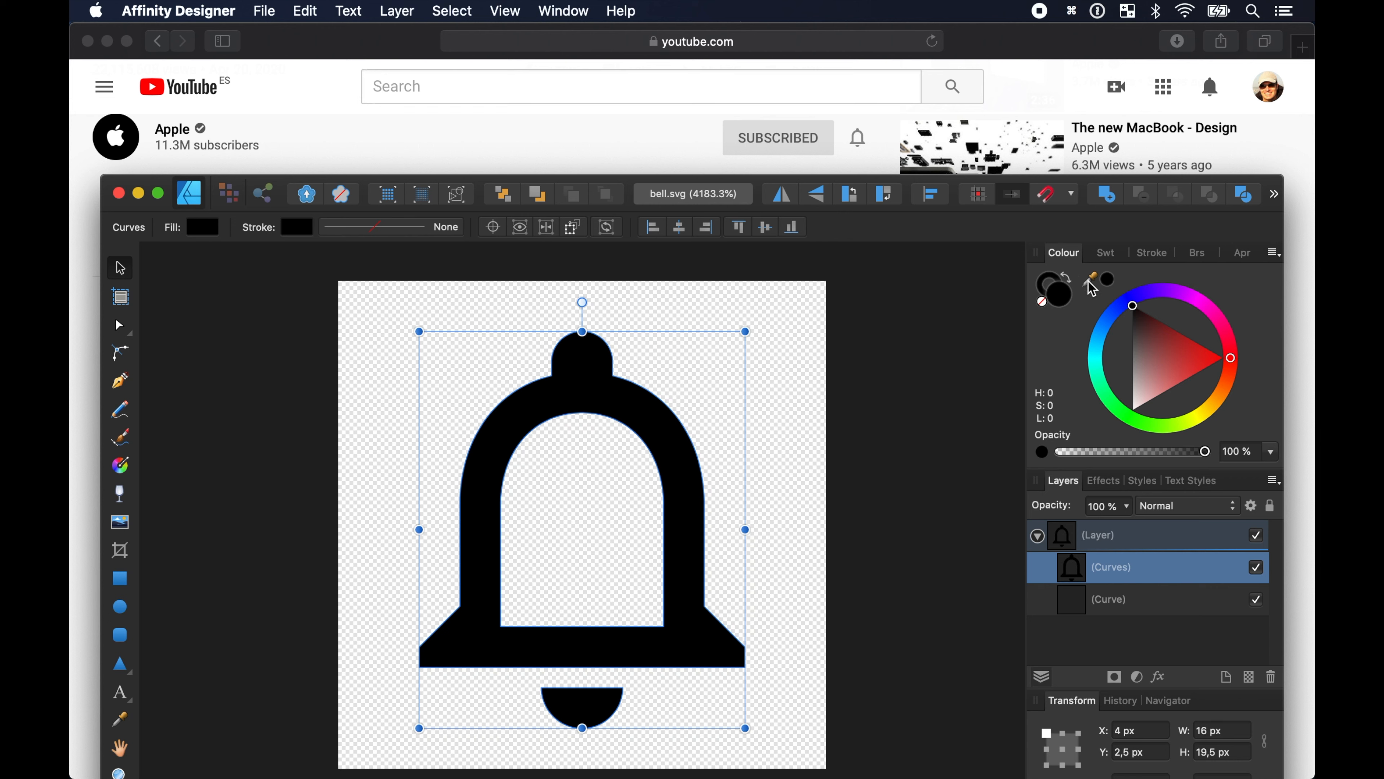
drag(1092, 287, 860, 128)
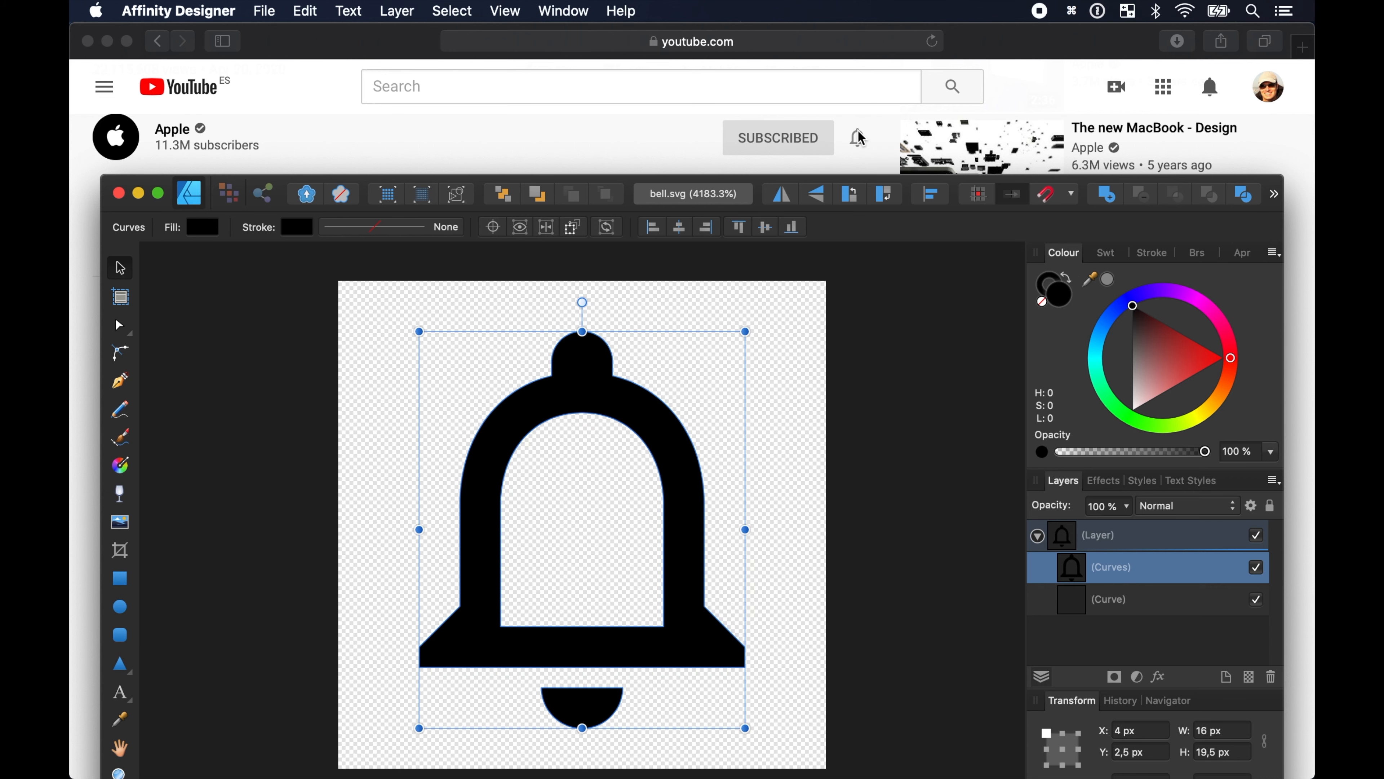
click(1109, 281)
Move the design window back up and start exporting the grey bell as a PDF with the PDF (digital - small size) preset.
drag(962, 191, 959, 92)
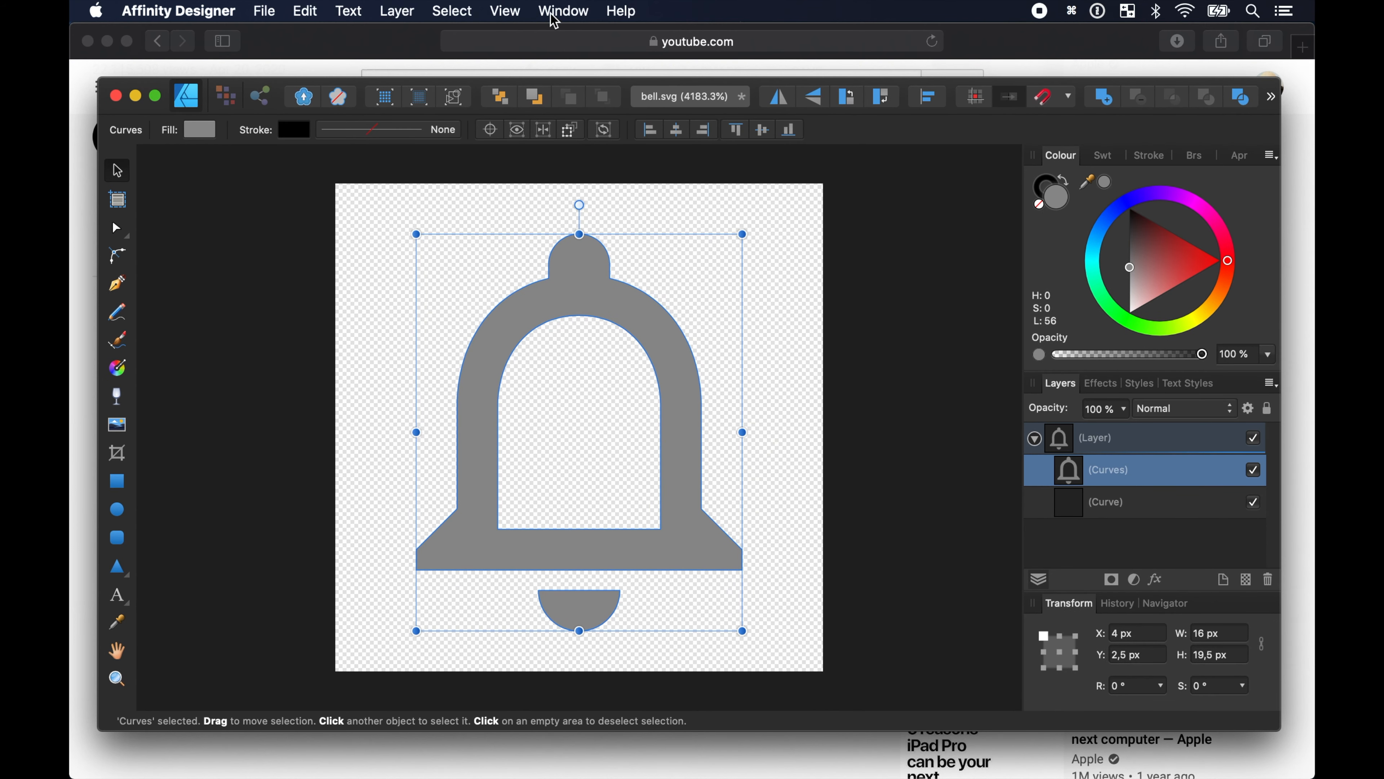
click(268, 12)
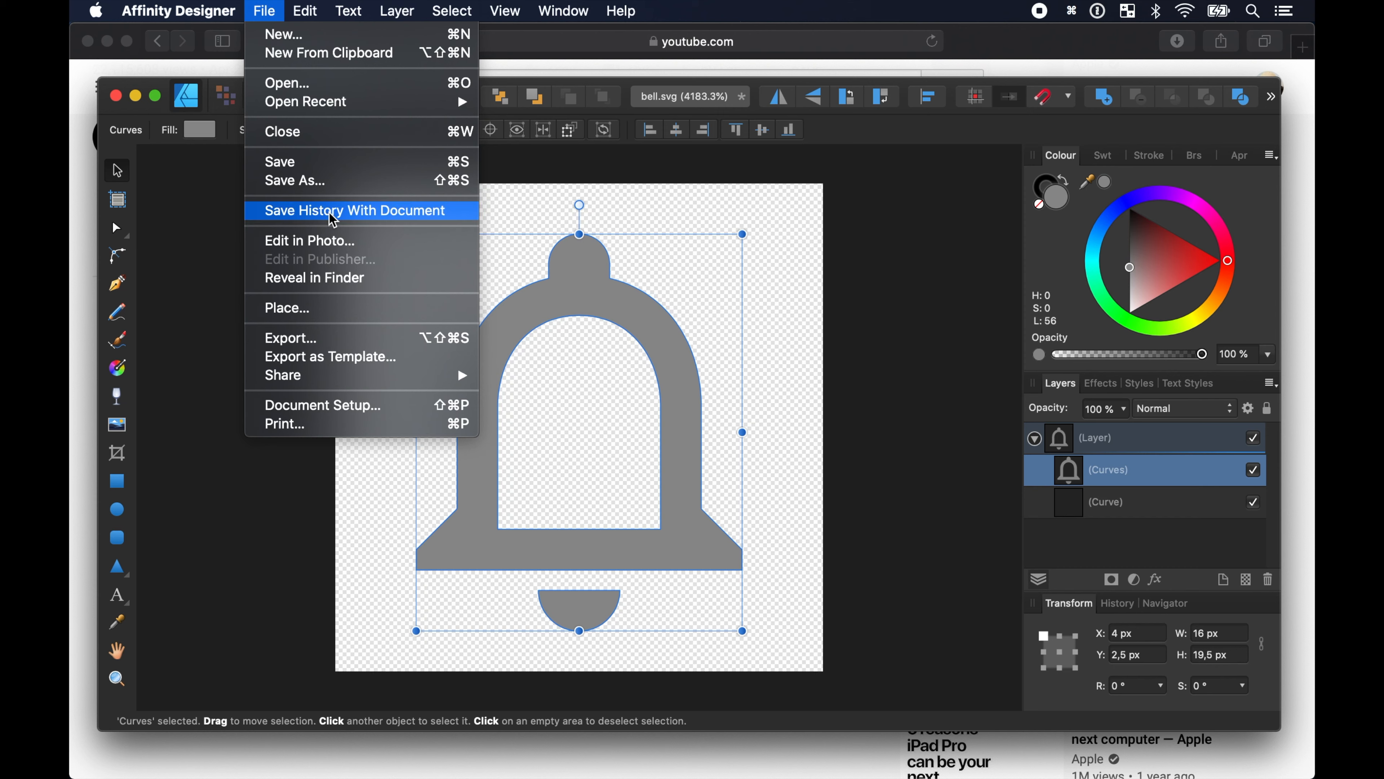
click(369, 339)
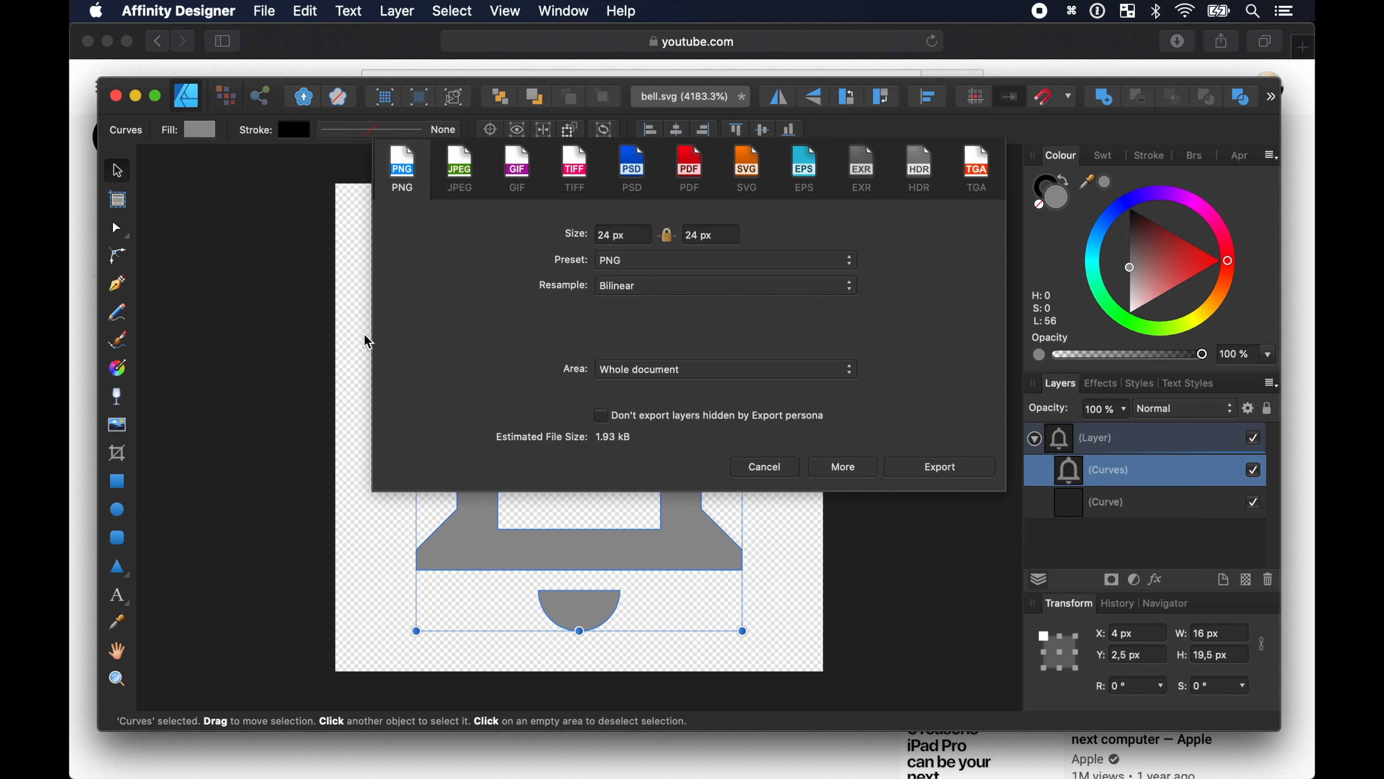
click(690, 169)
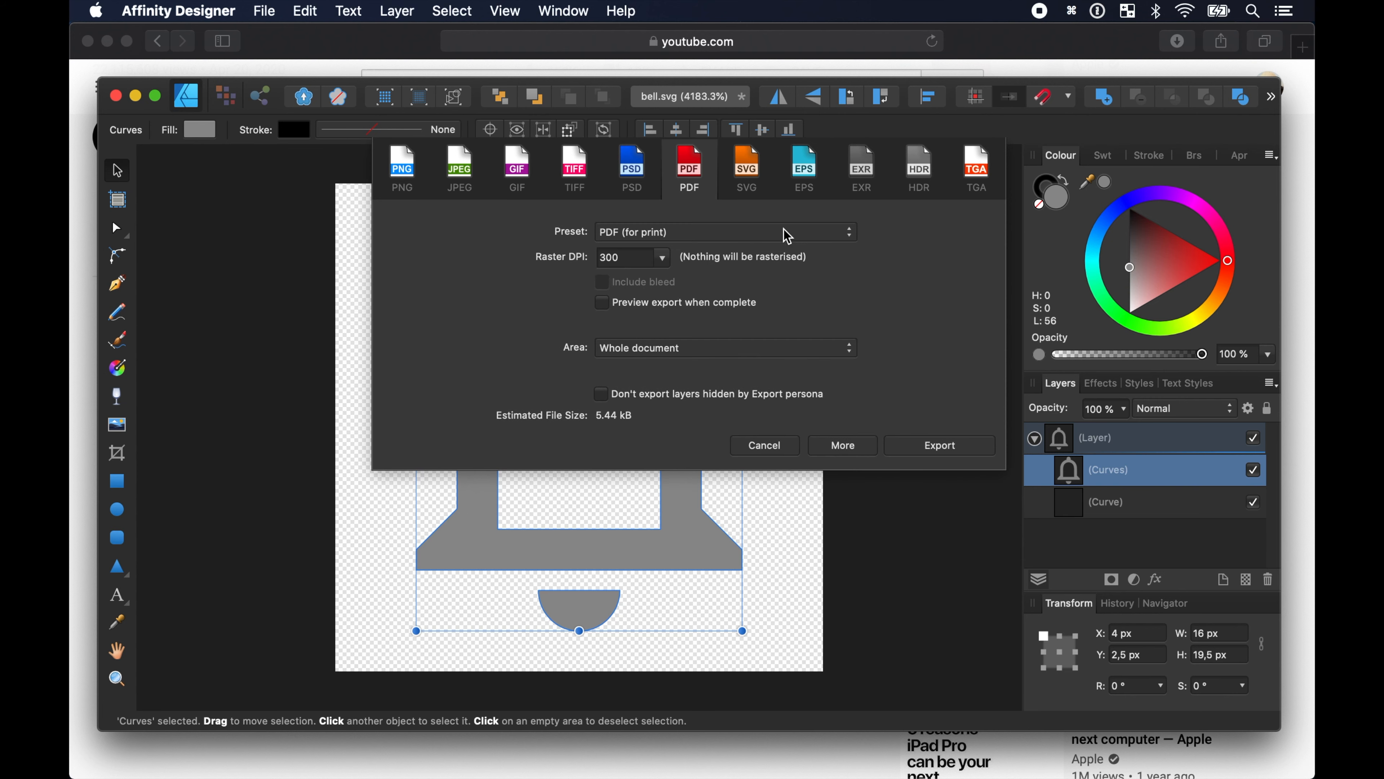
click(851, 240)
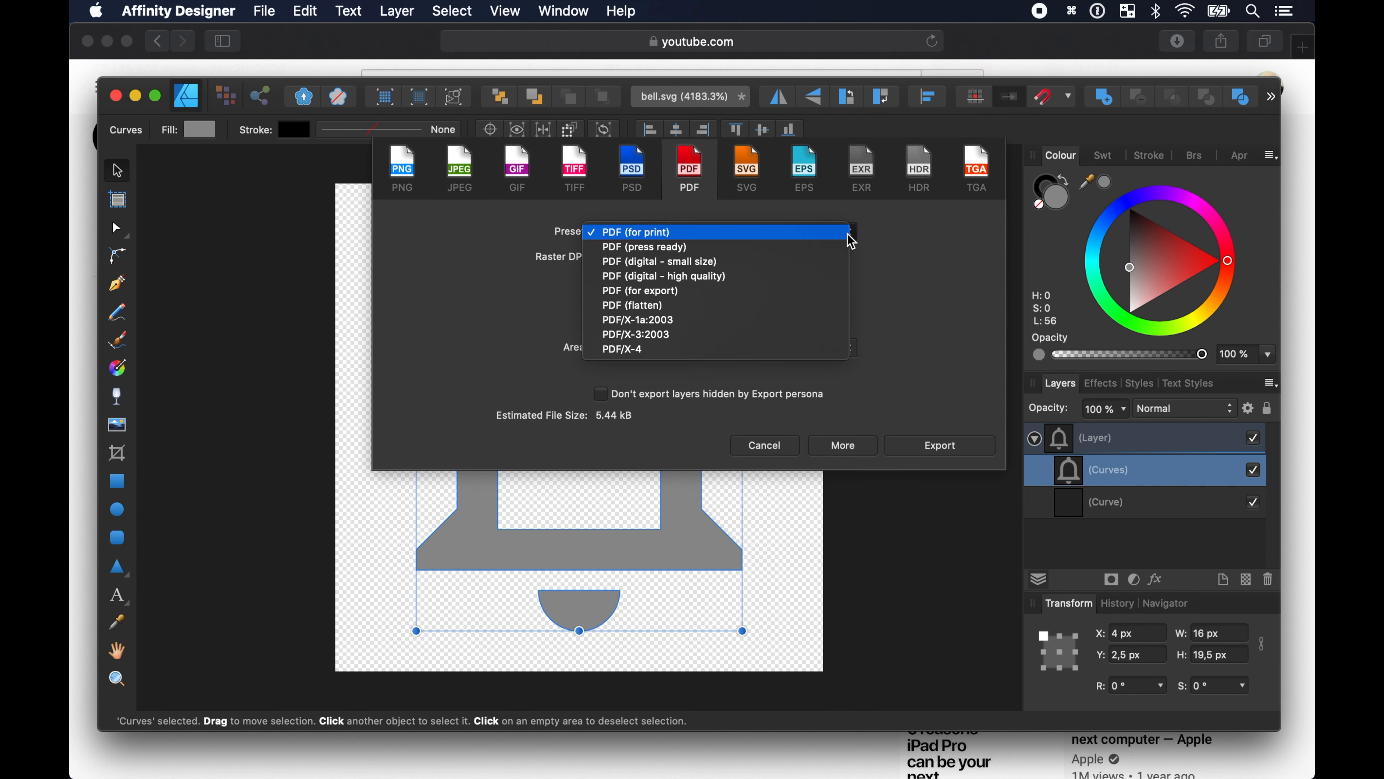
click(814, 277)
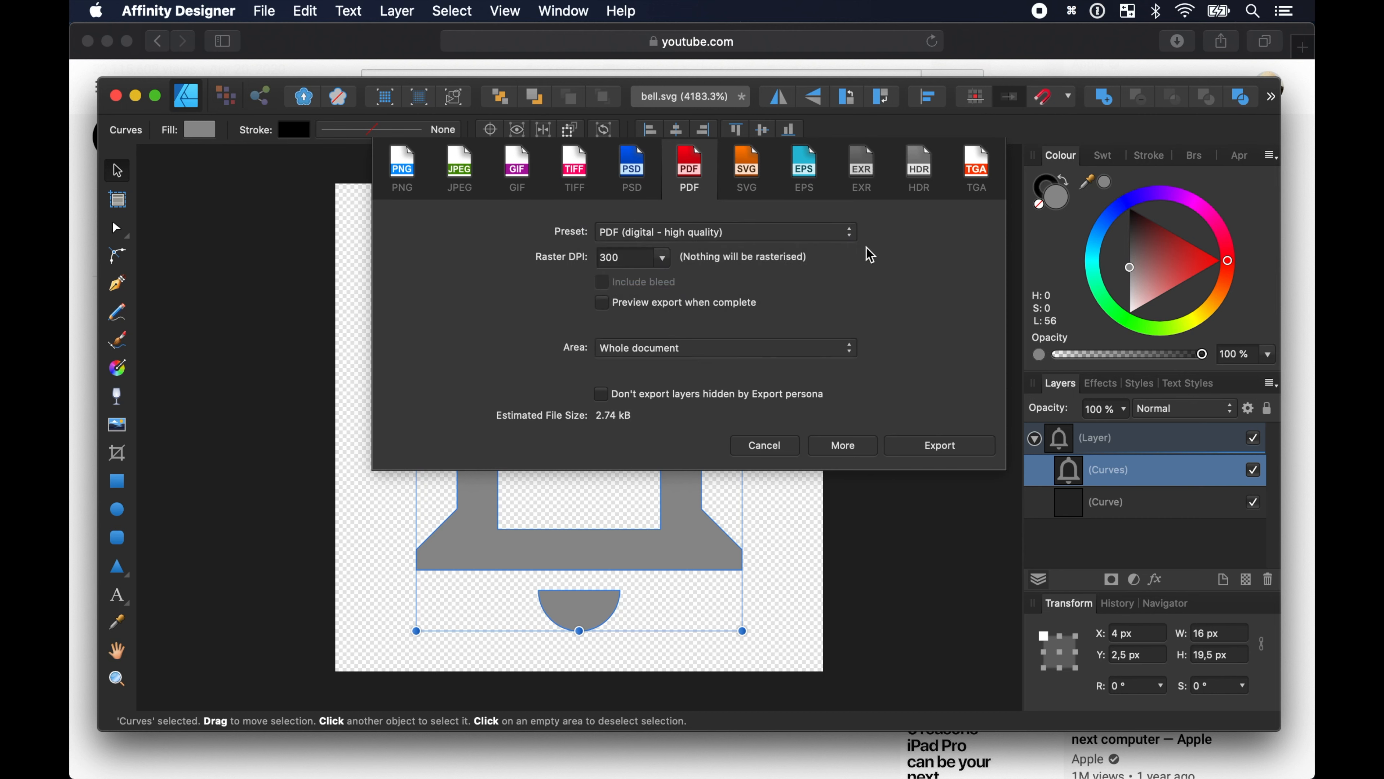
click(851, 239)
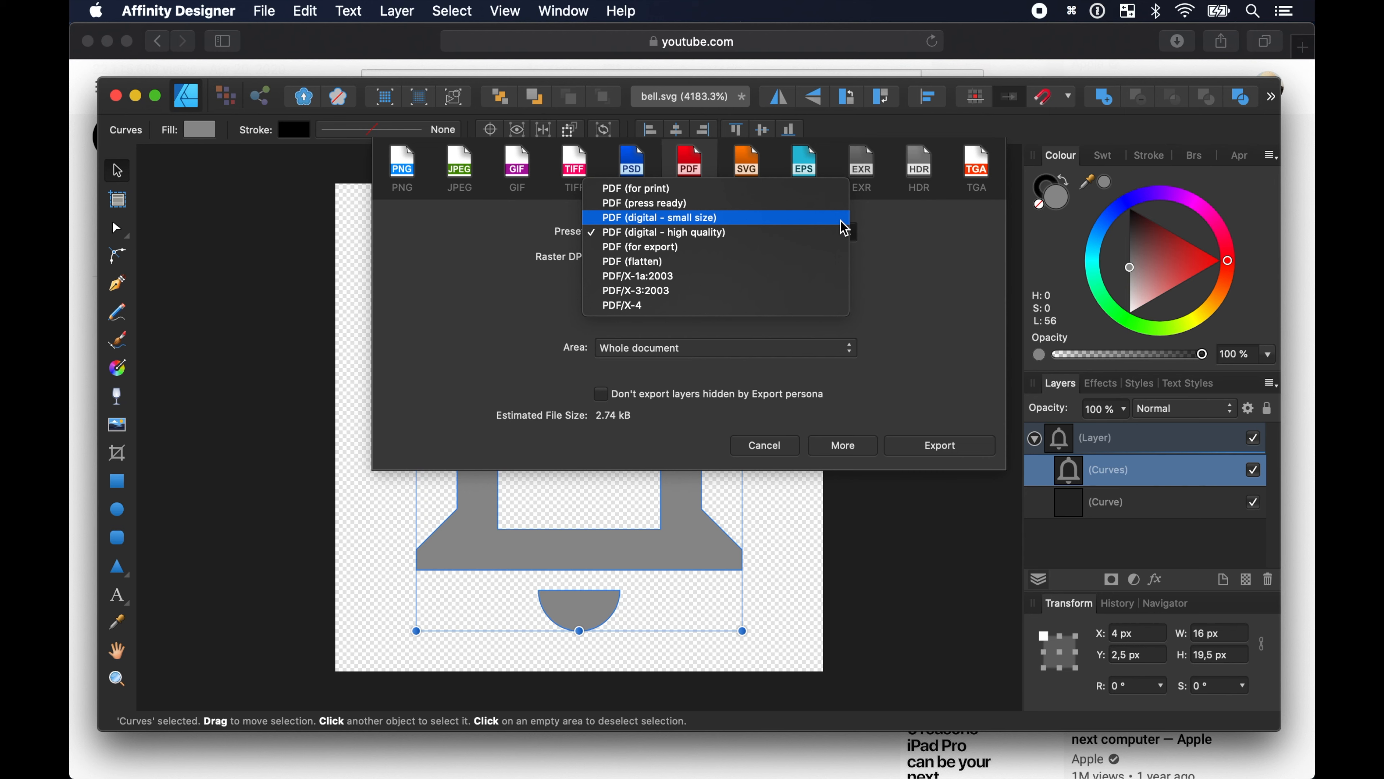
click(842, 218)
click(971, 444)
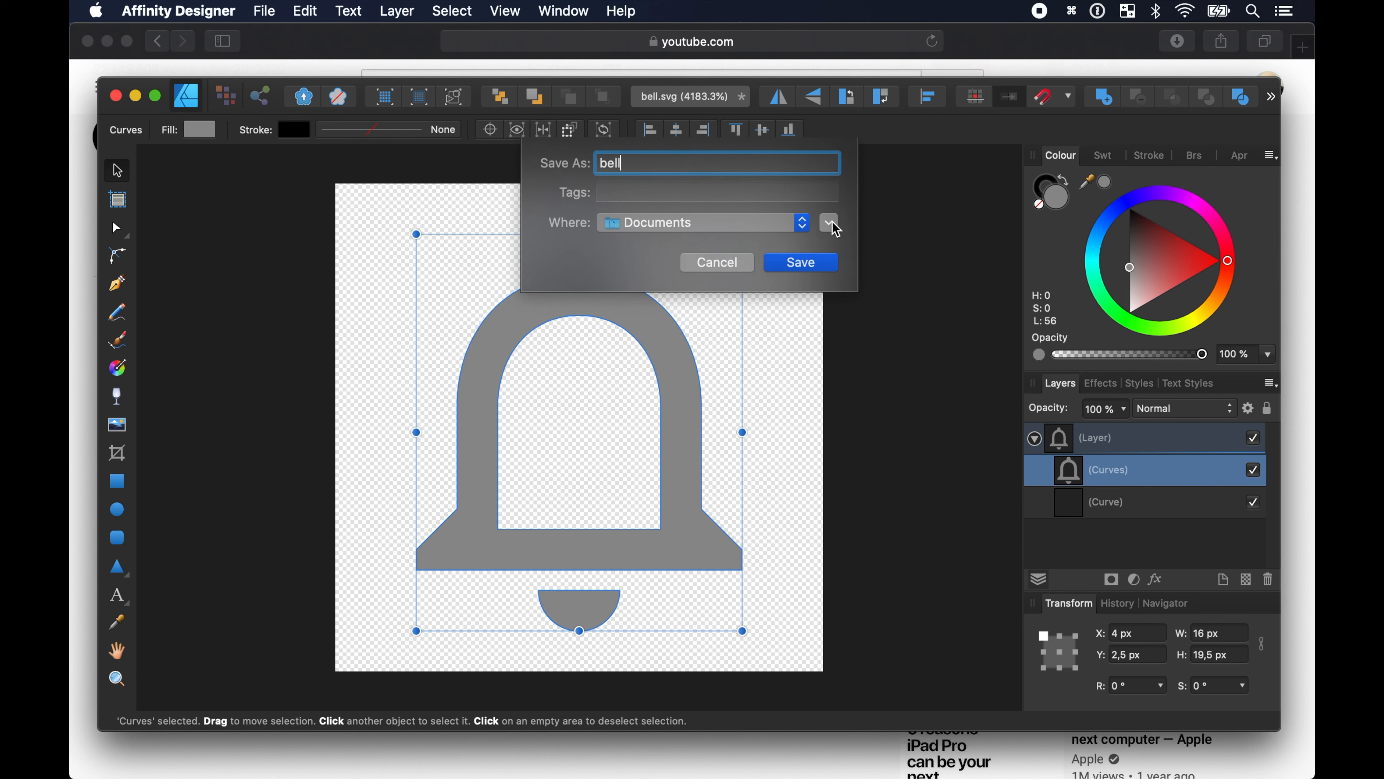
Save the exported PDF as bell-inactive on the Desktop.
click(828, 230)
click(376, 290)
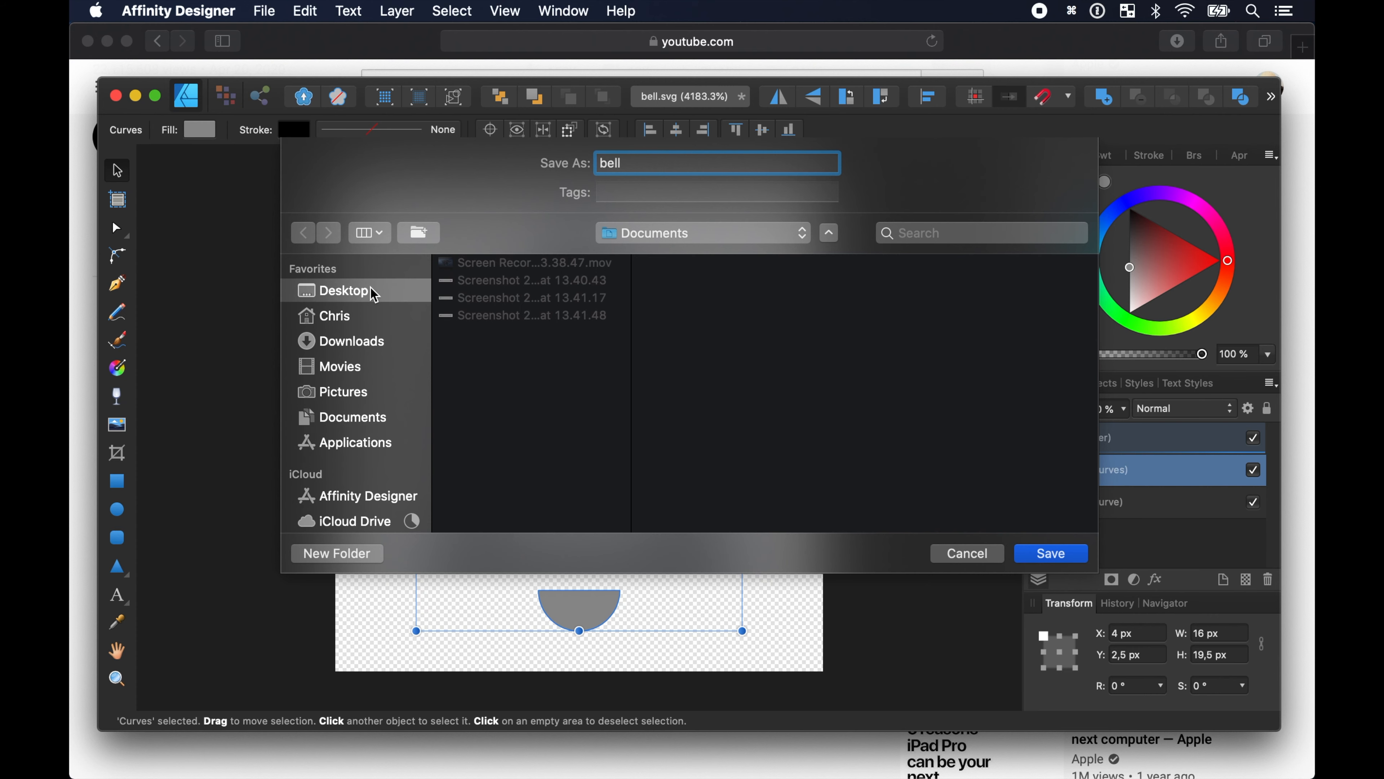
text(-inactive)
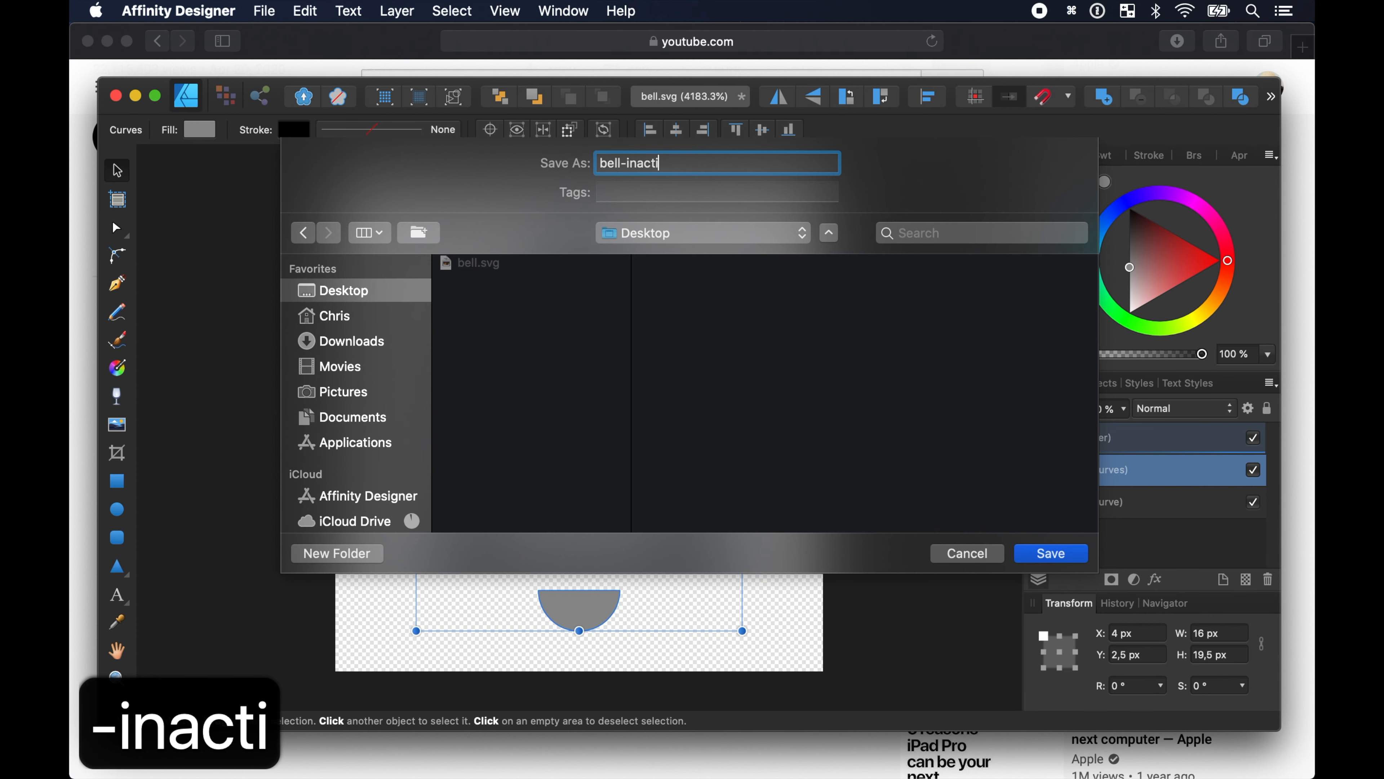
key(Return)
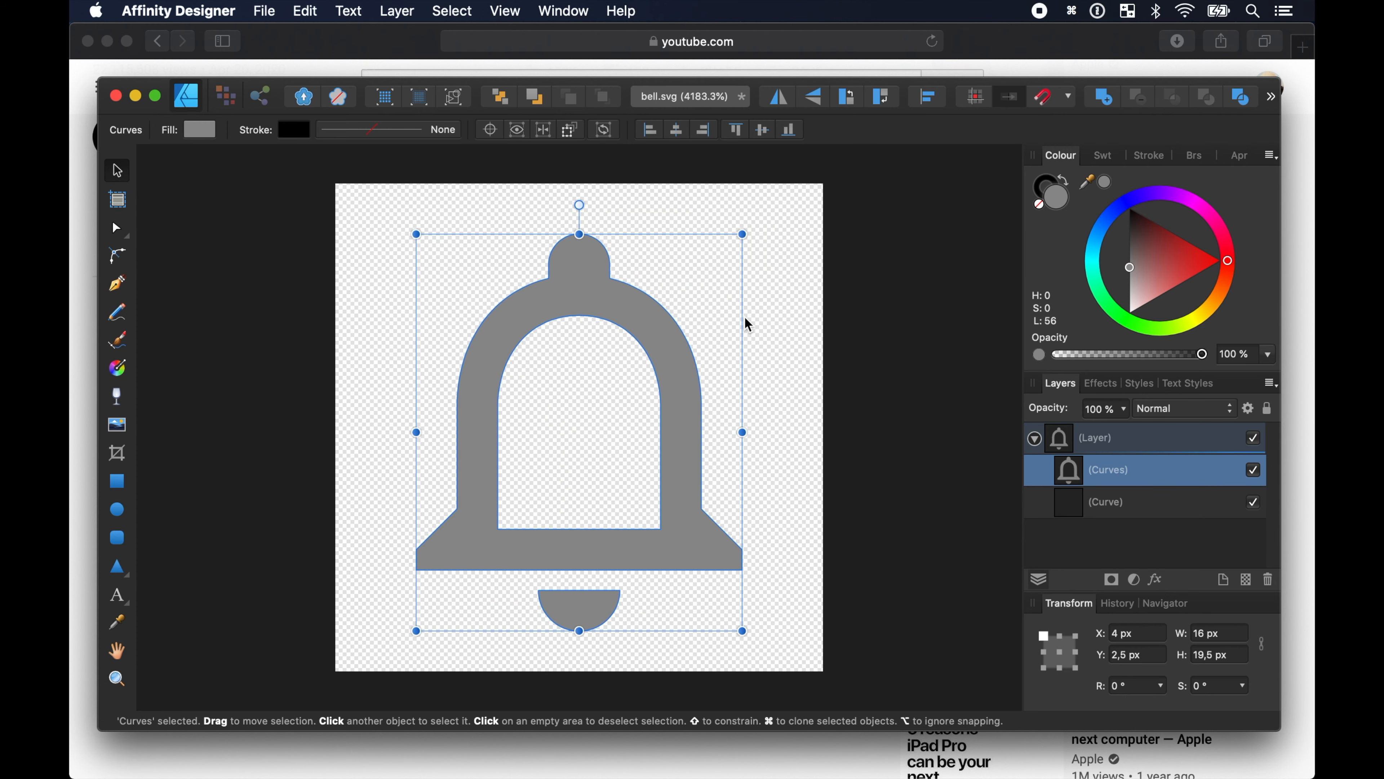
Close the bell.svg document and minimise the Affinity Designer and Safari windows to uncover the Desktop.
key(super+w)
click(643, 294)
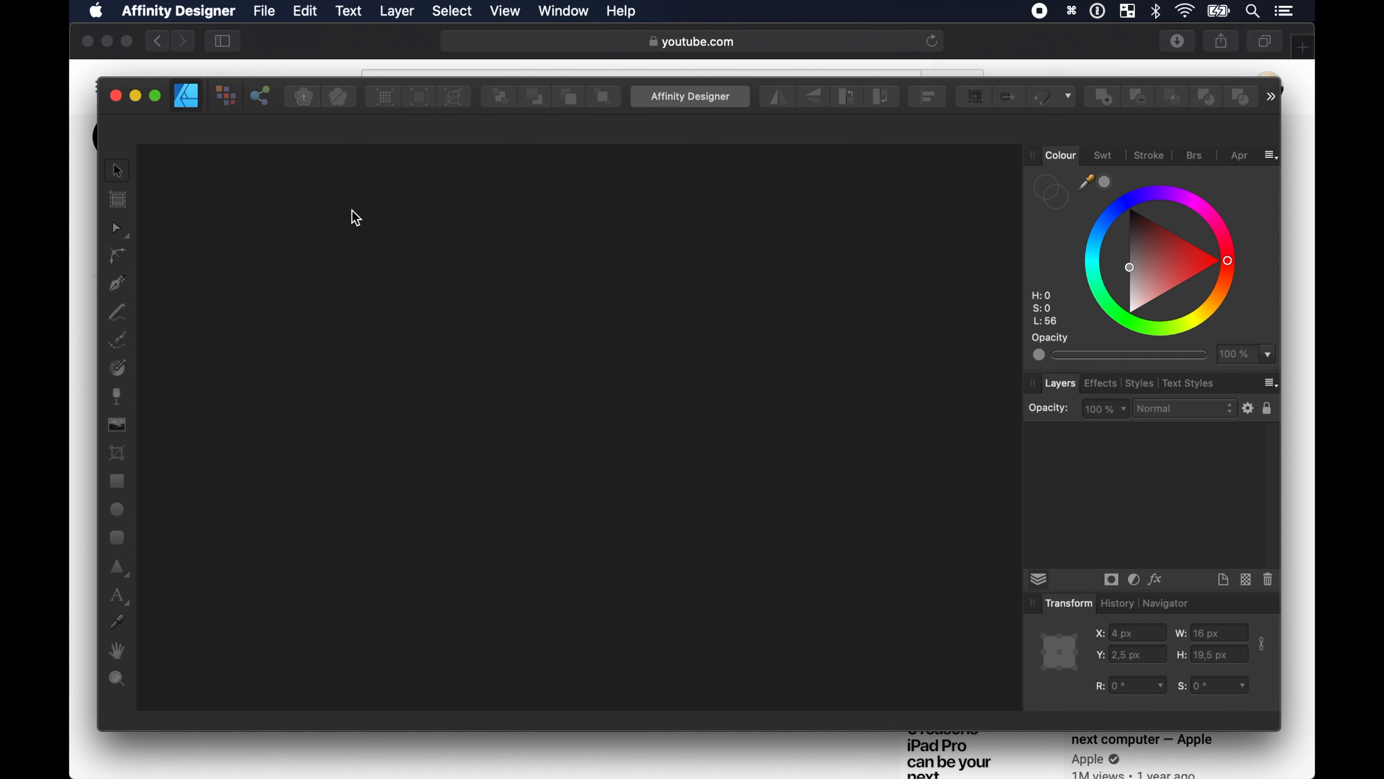
click(135, 97)
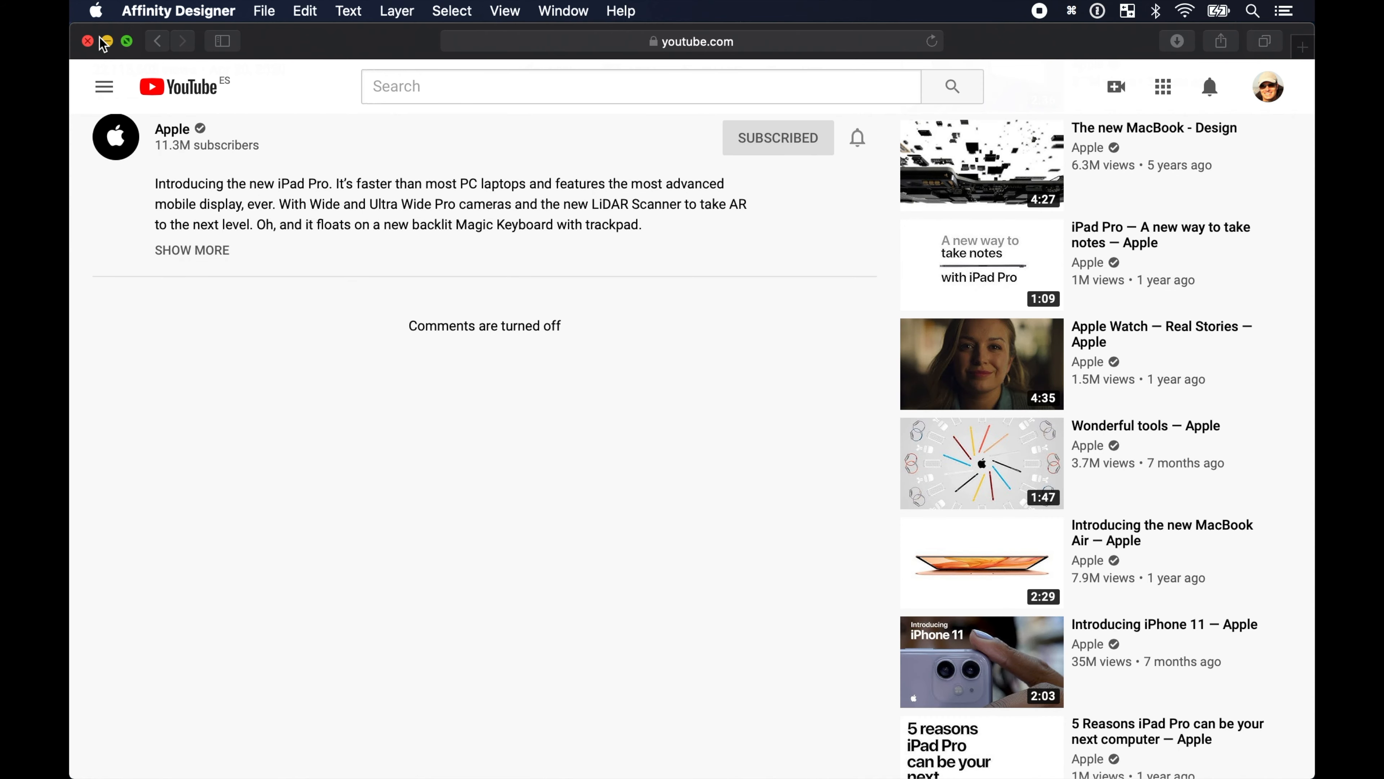
click(108, 42)
click(1103, 188)
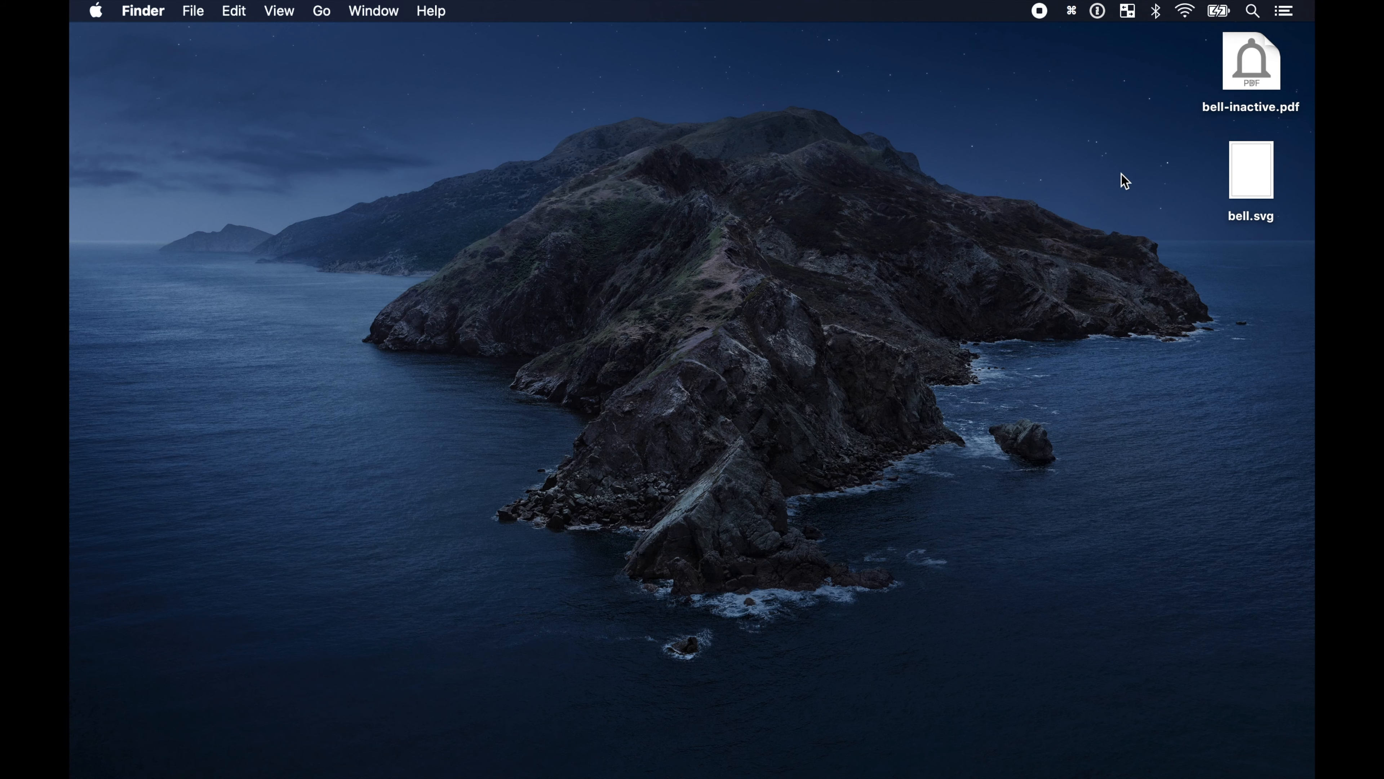
Restore the Keynote window, shift it to uncover the Desktop files, and place bell-inactive.pdf on slide 2.
mouse_move(709, 776)
click(1108, 747)
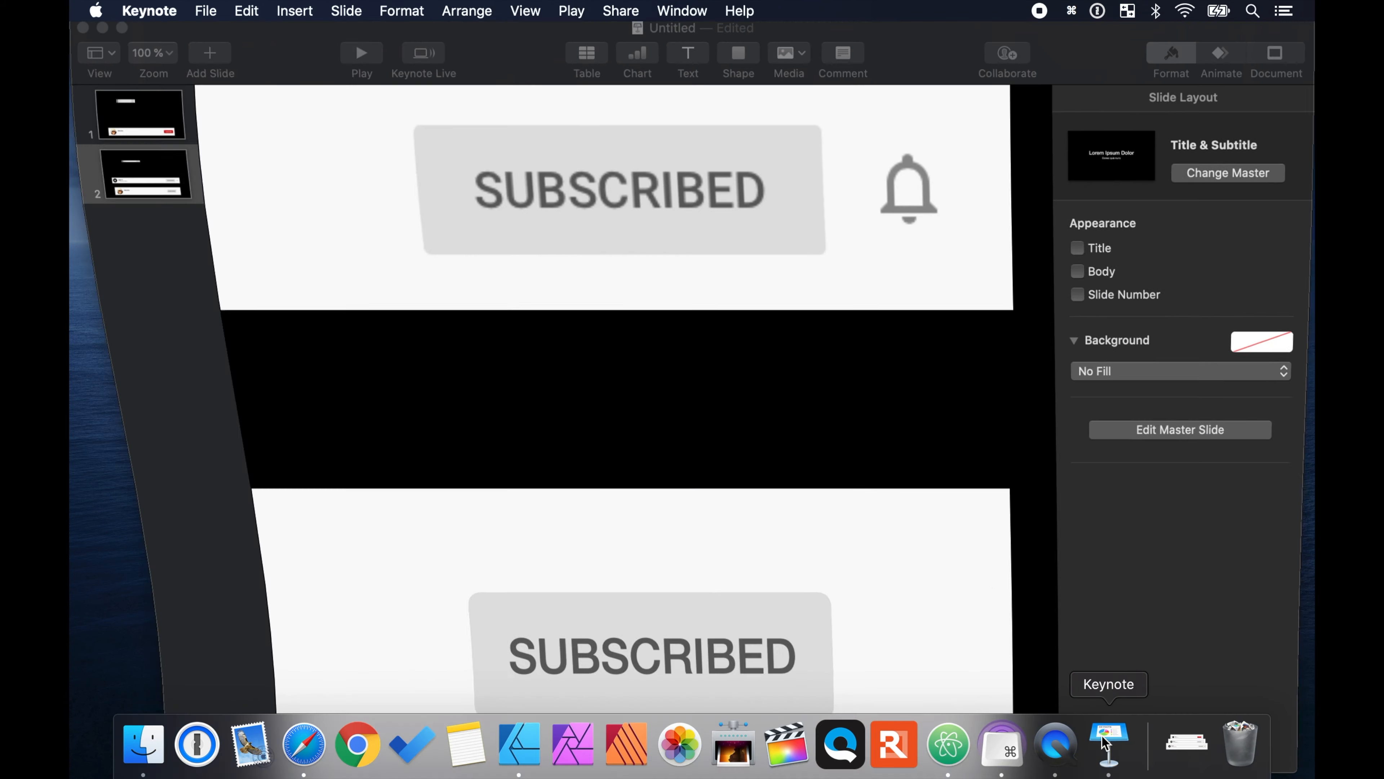
drag(1098, 83, 951, 88)
drag(1263, 64, 707, 326)
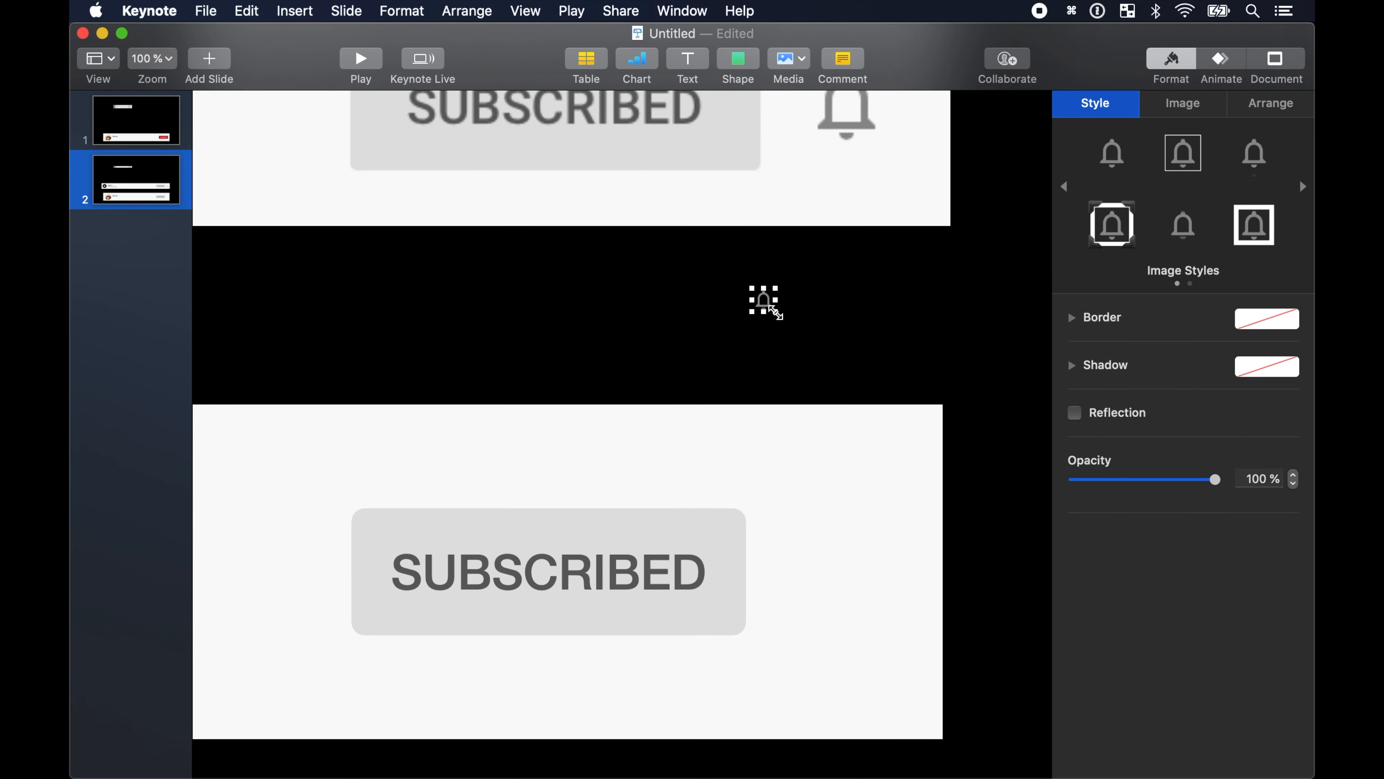
Enlarge the placed bell image and move it over the reference bell in the upper channel bar to match it.
drag(774, 310, 809, 545)
scroll(967, 256, up, 5)
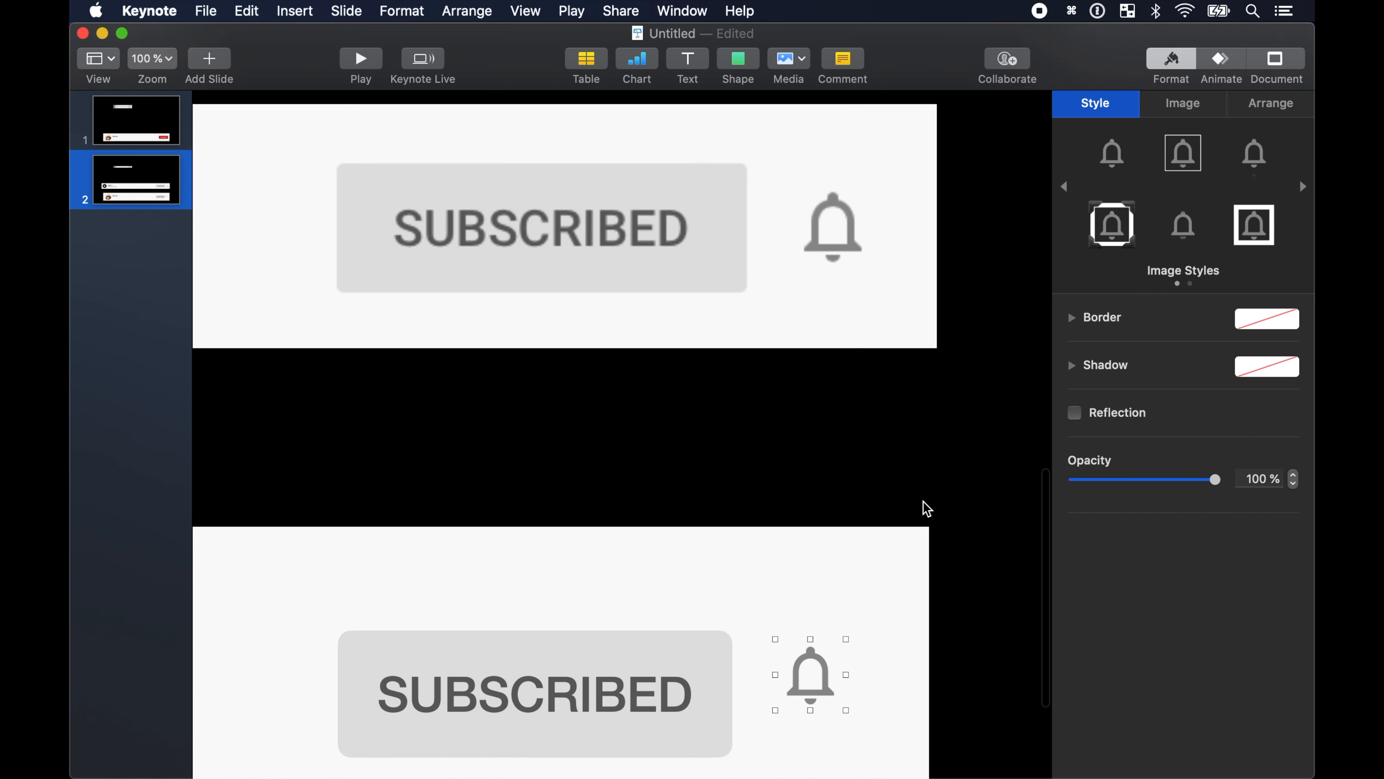
drag(800, 669, 852, 226)
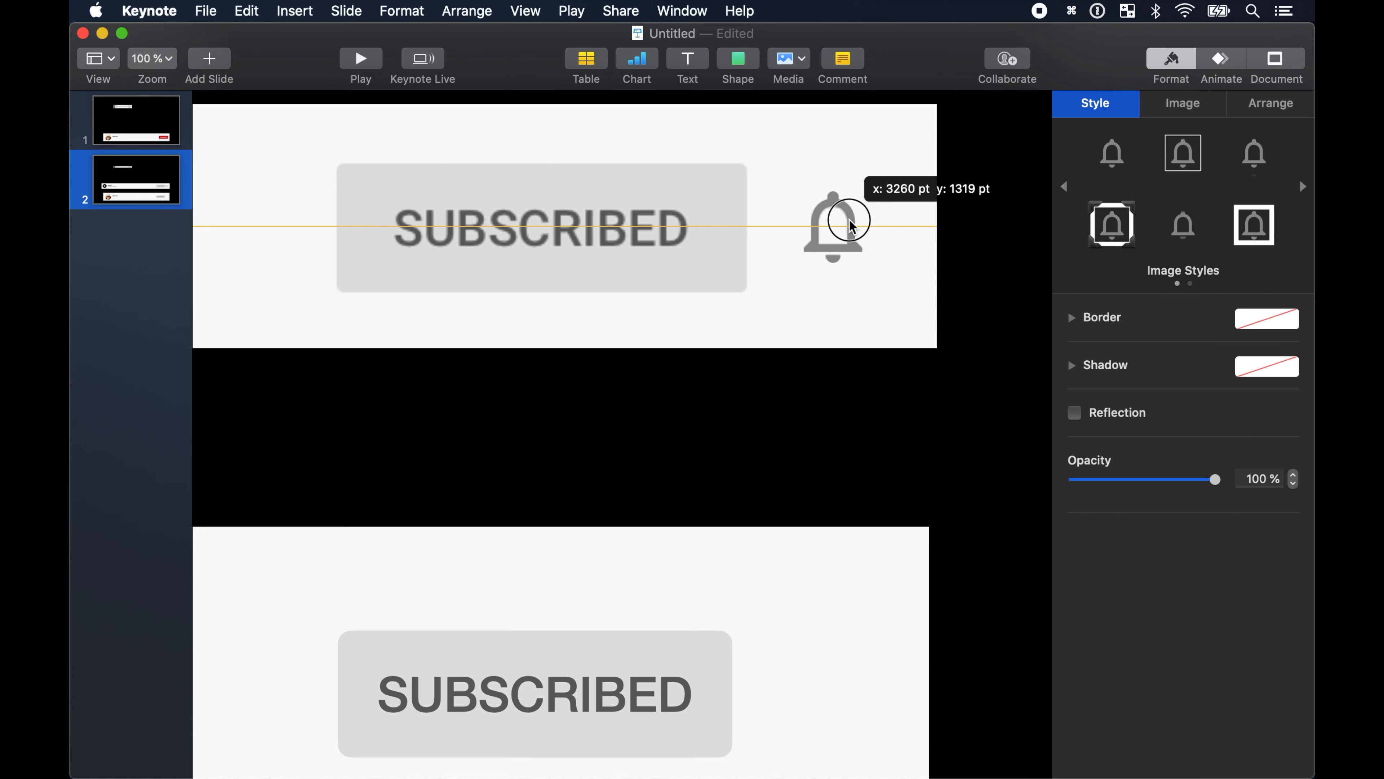